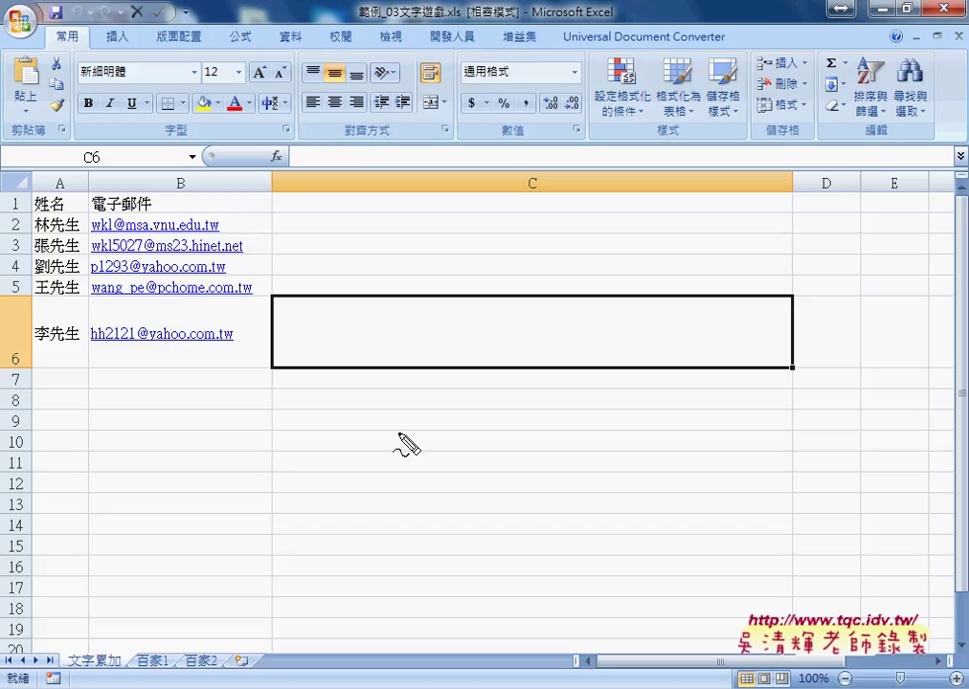
Mark the column B addresses and C6 with pen circles and arrows, then clear them and select C6.
drag(153, 391, 177, 388)
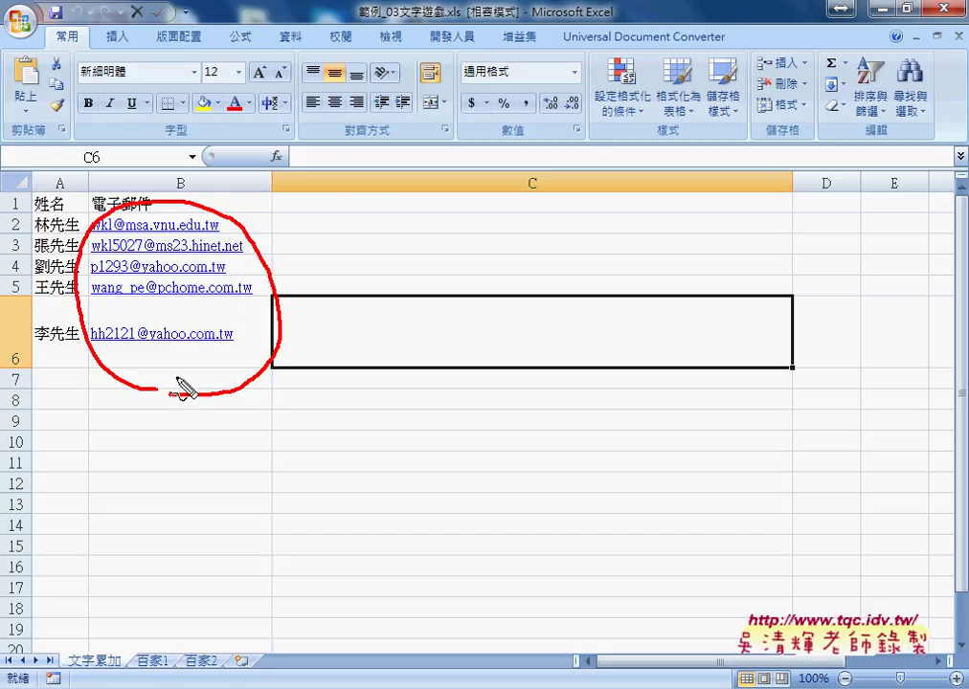
mouse_move(325, 155)
mouse_down()
mouse_move(244, 202)
mouse_move(259, 199)
mouse_up()
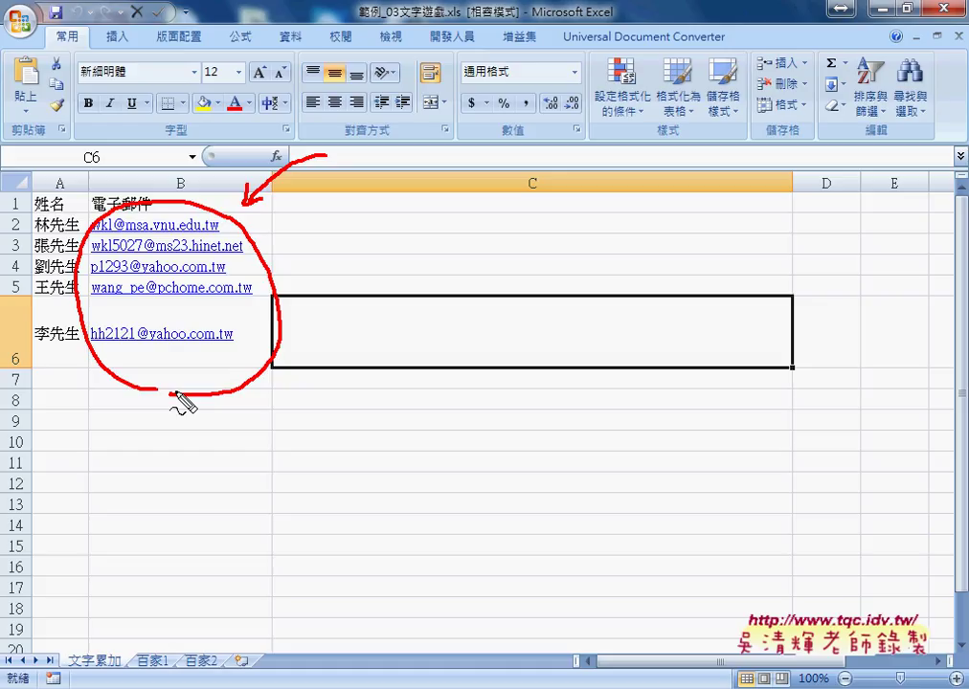
click(308, 219)
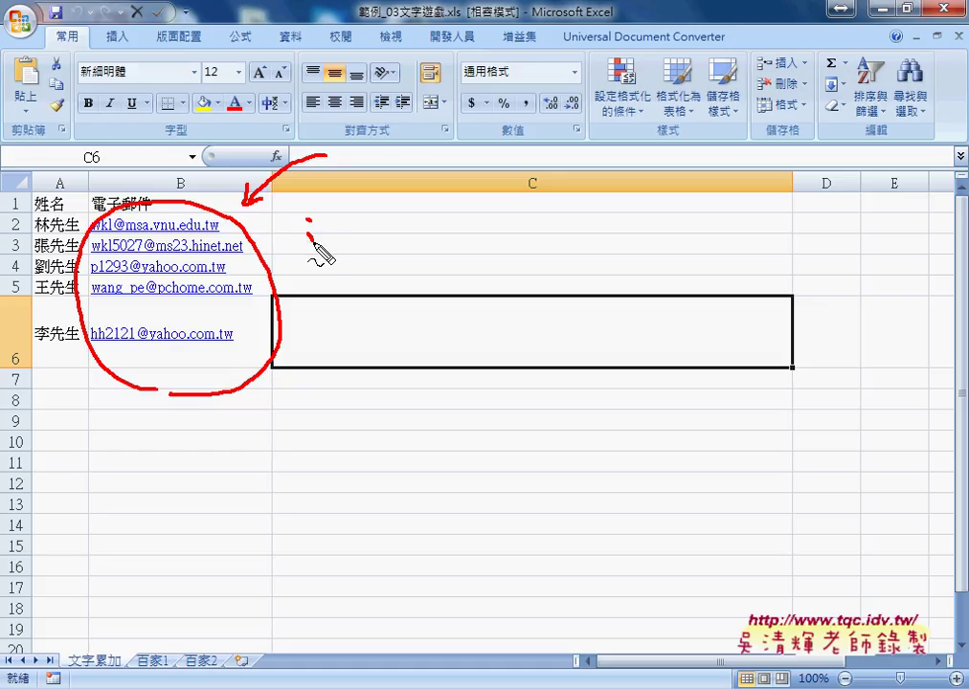
drag(307, 231, 314, 276)
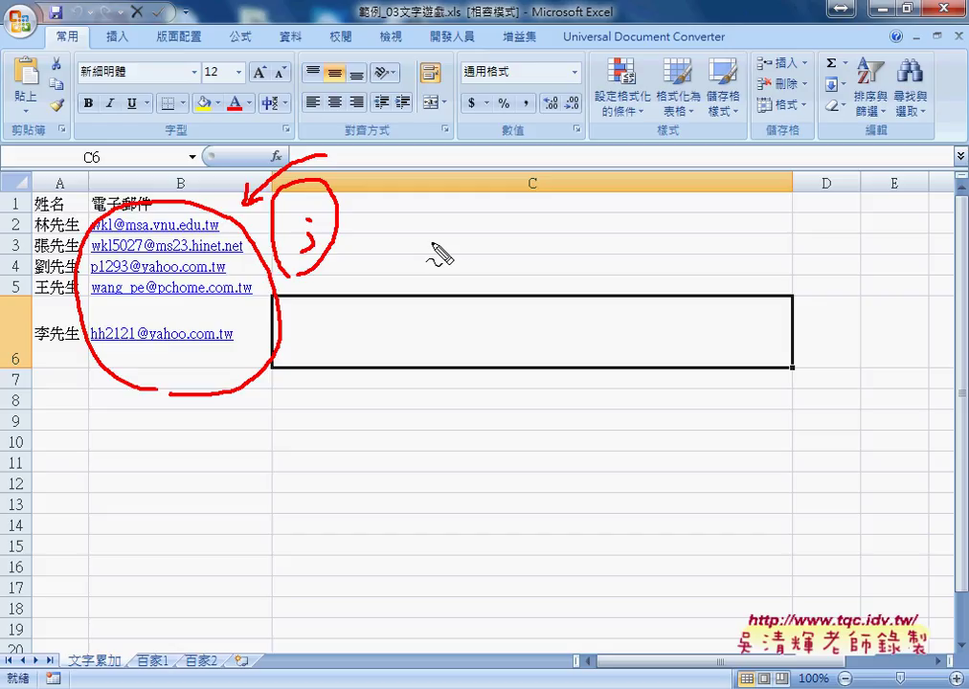
mouse_move(430, 244)
mouse_down()
mouse_move(428, 266)
mouse_move(450, 273)
mouse_up()
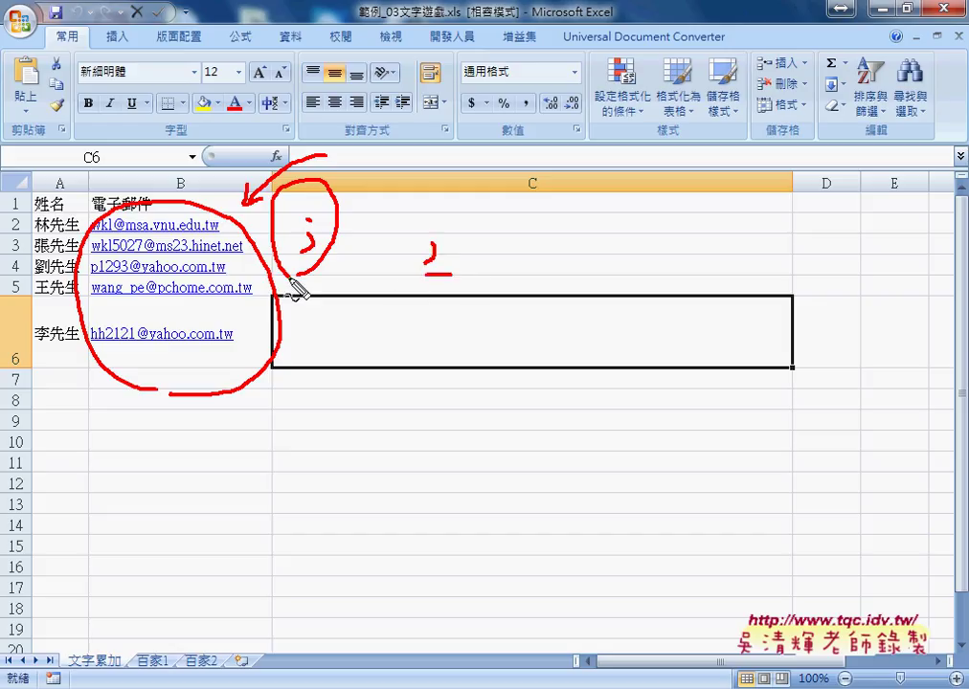
drag(294, 280, 320, 279)
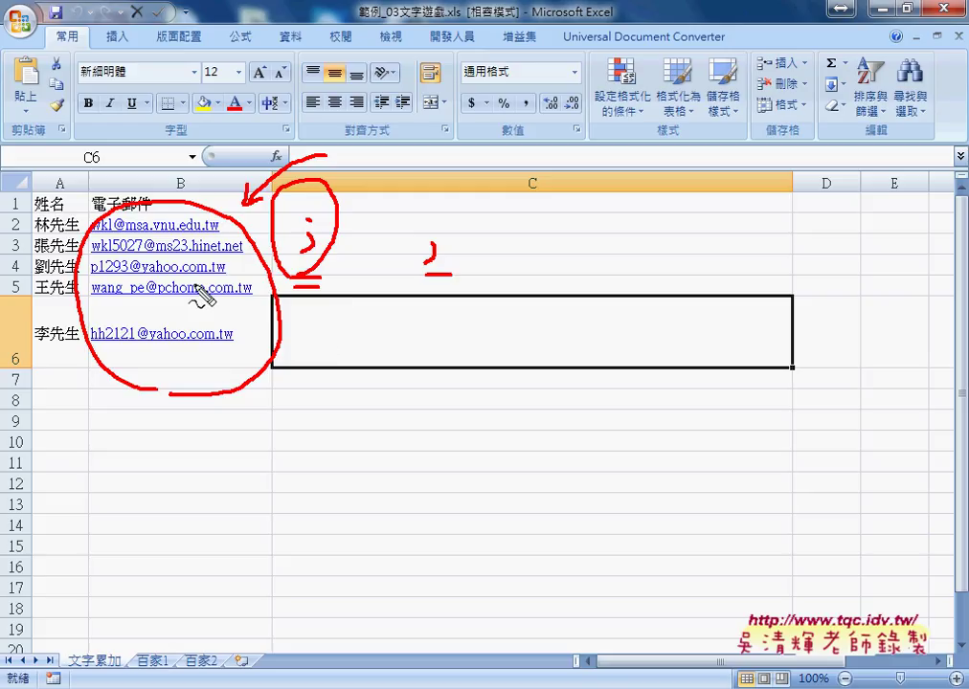
drag(99, 323, 120, 365)
drag(253, 379, 356, 357)
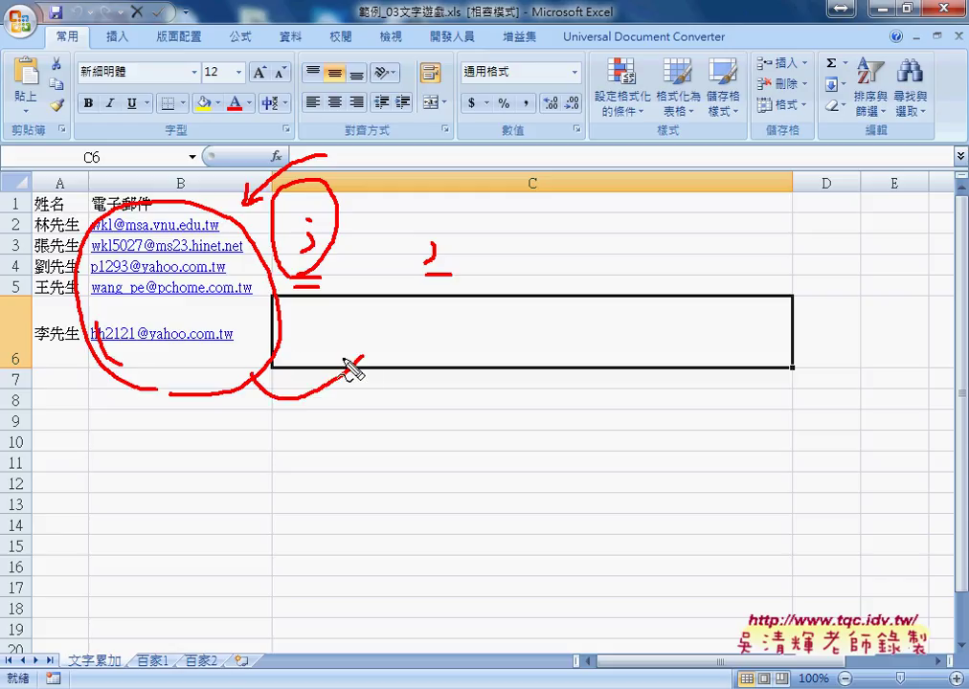
mouse_move(440, 355)
mouse_down()
mouse_move(354, 358)
mouse_move(442, 361)
mouse_up()
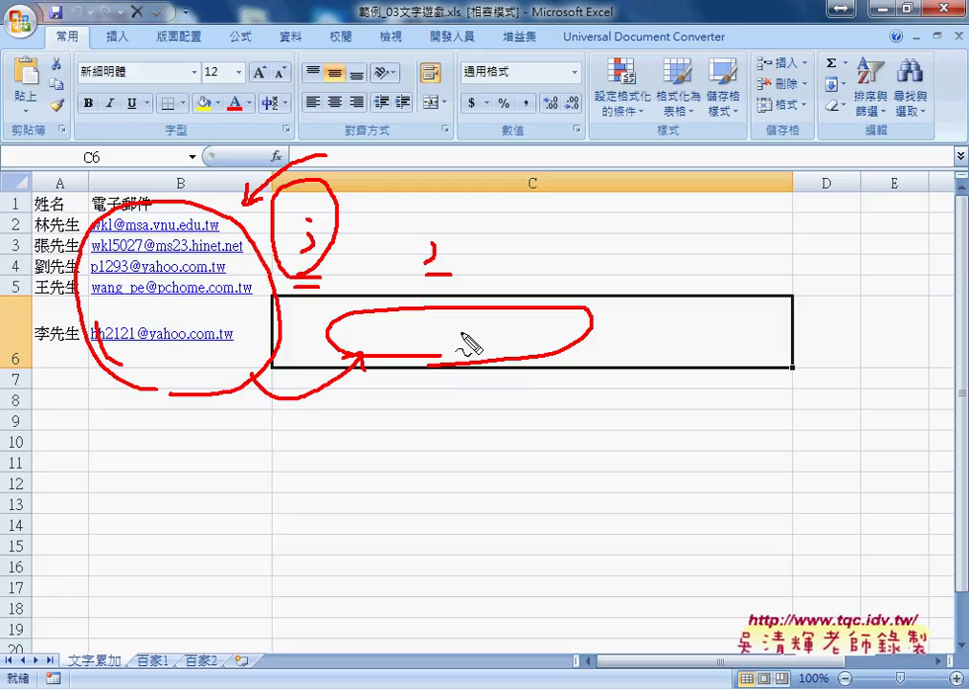
mouse_move(856, 457)
mouse_down()
mouse_move(777, 385)
mouse_move(787, 402)
mouse_move(812, 383)
mouse_up()
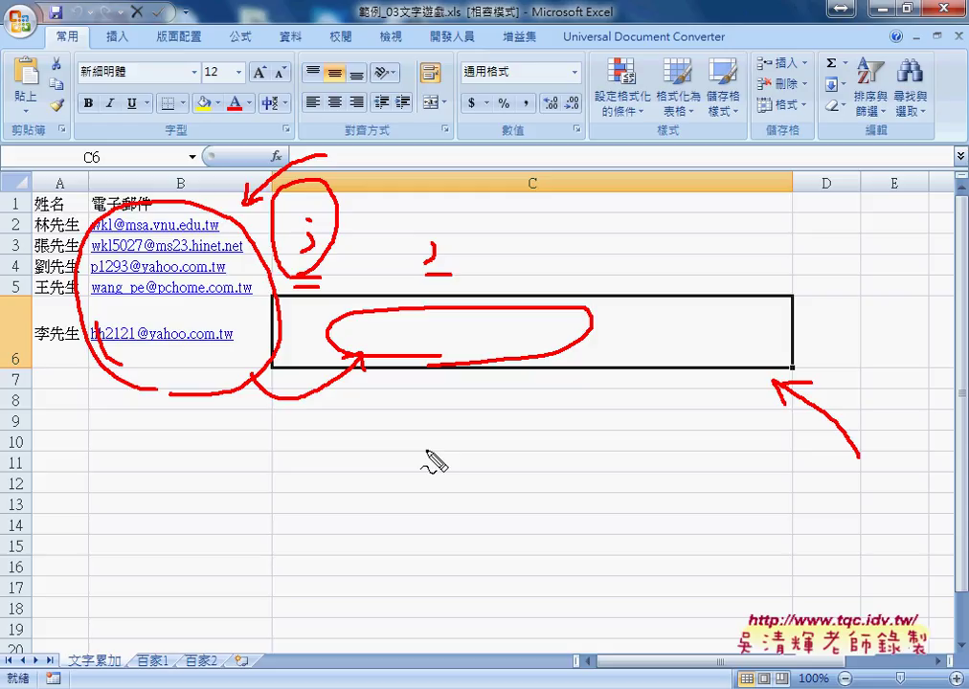
key(Escape)
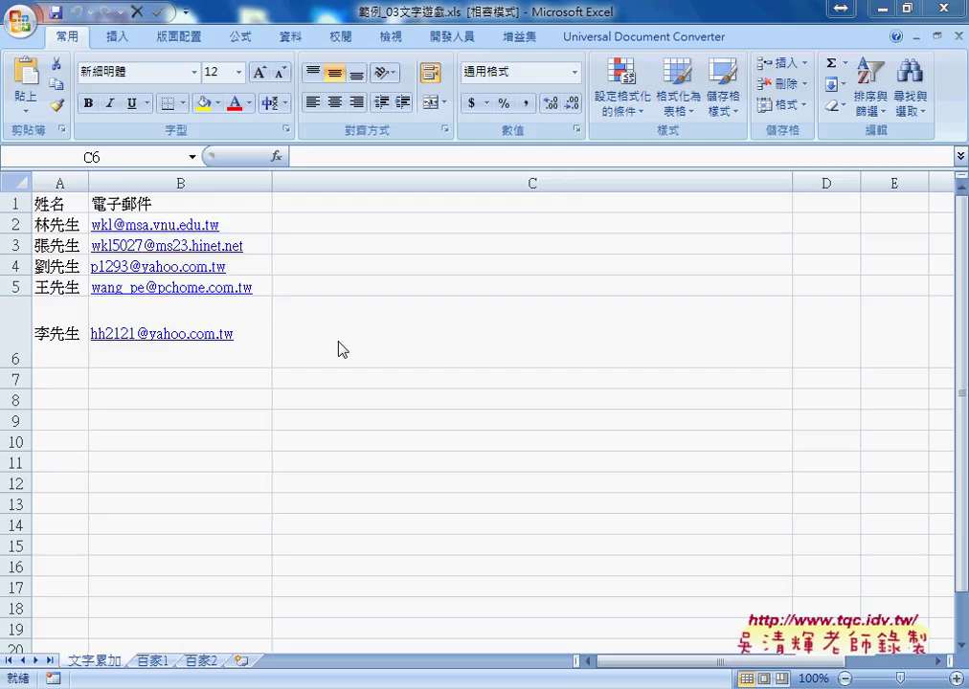
click(373, 336)
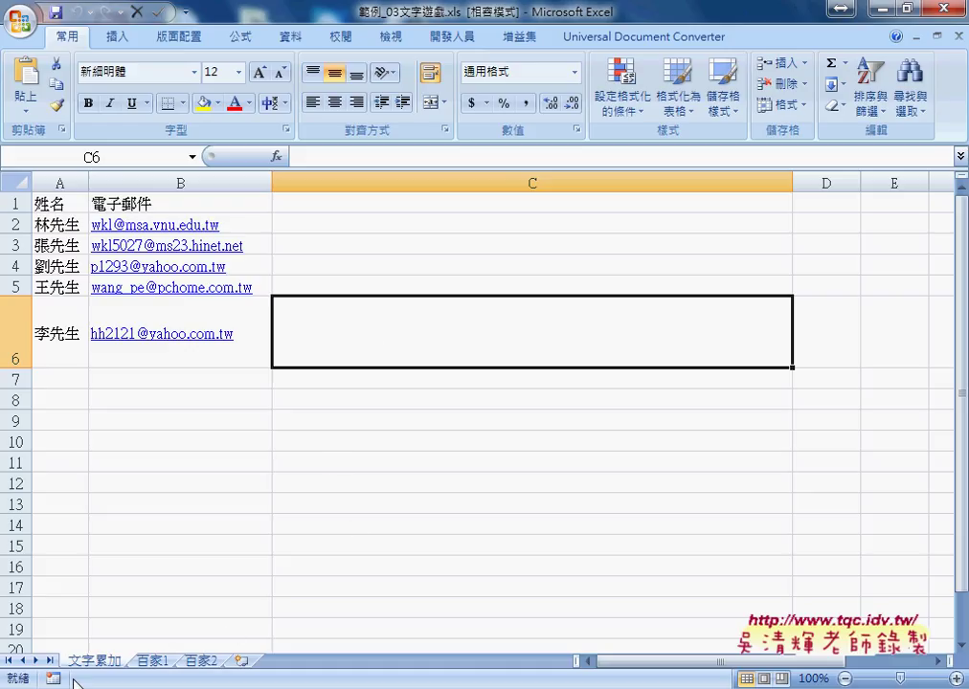
Browse All Programs to Microsoft Office Outlook 2007 in the Start menu, then close it.
key(super)
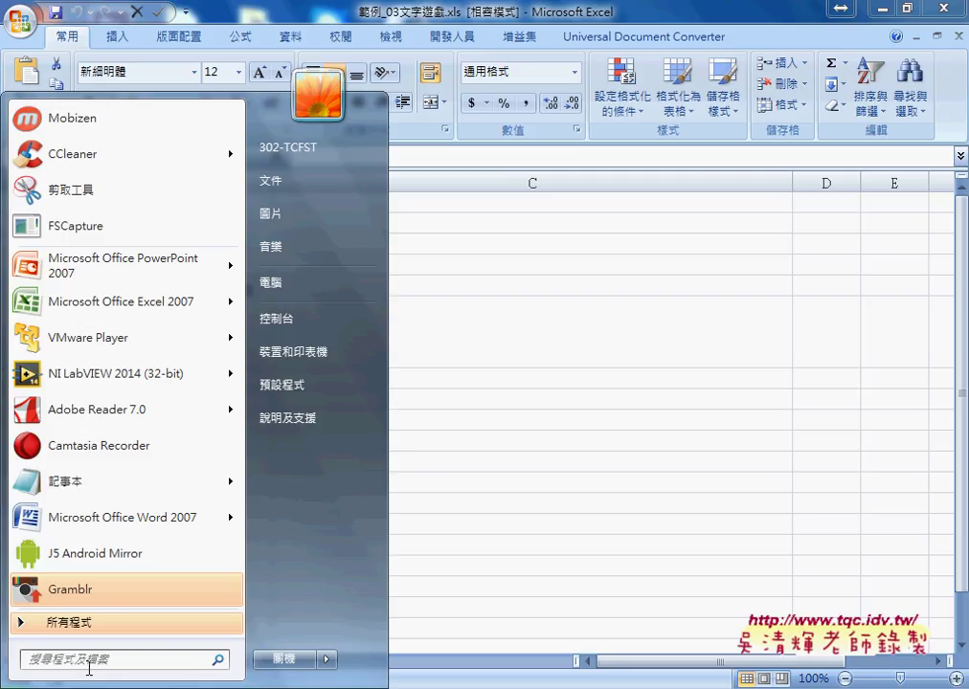
click(134, 627)
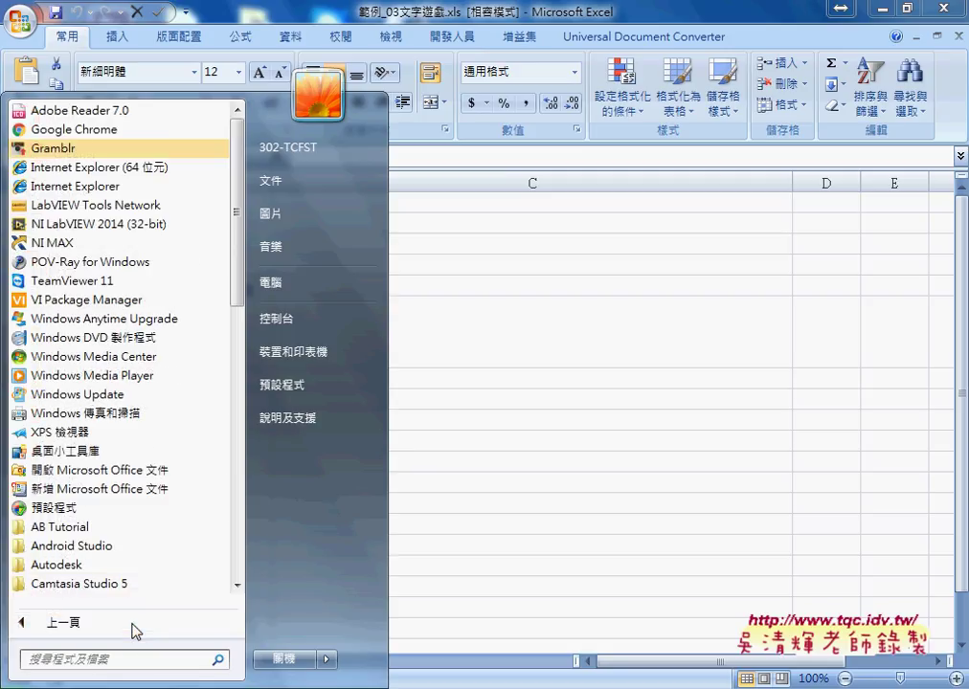
drag(240, 299, 235, 565)
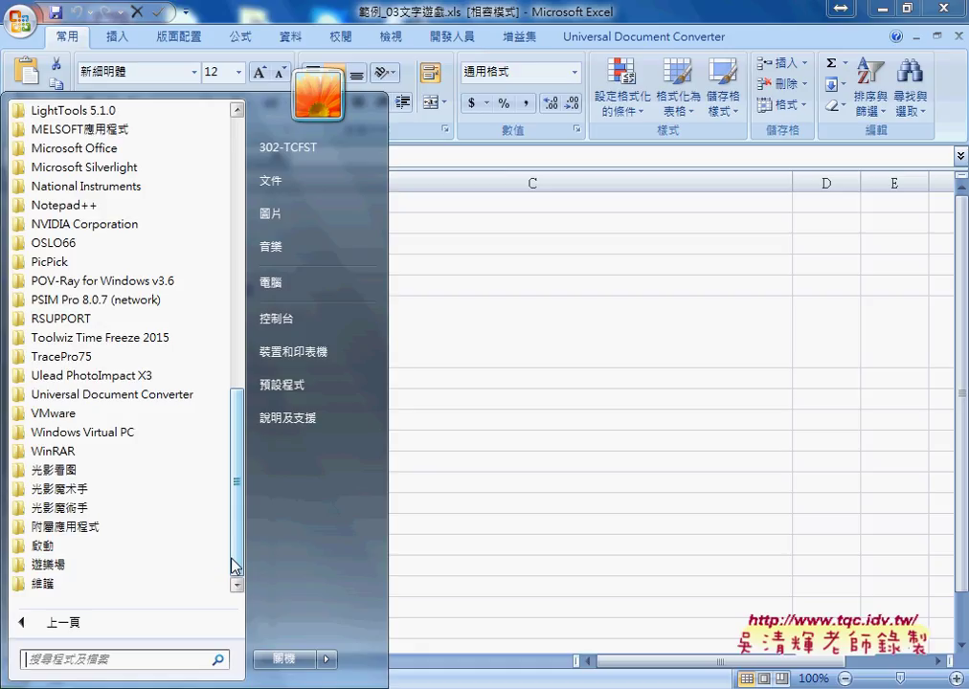
click(135, 150)
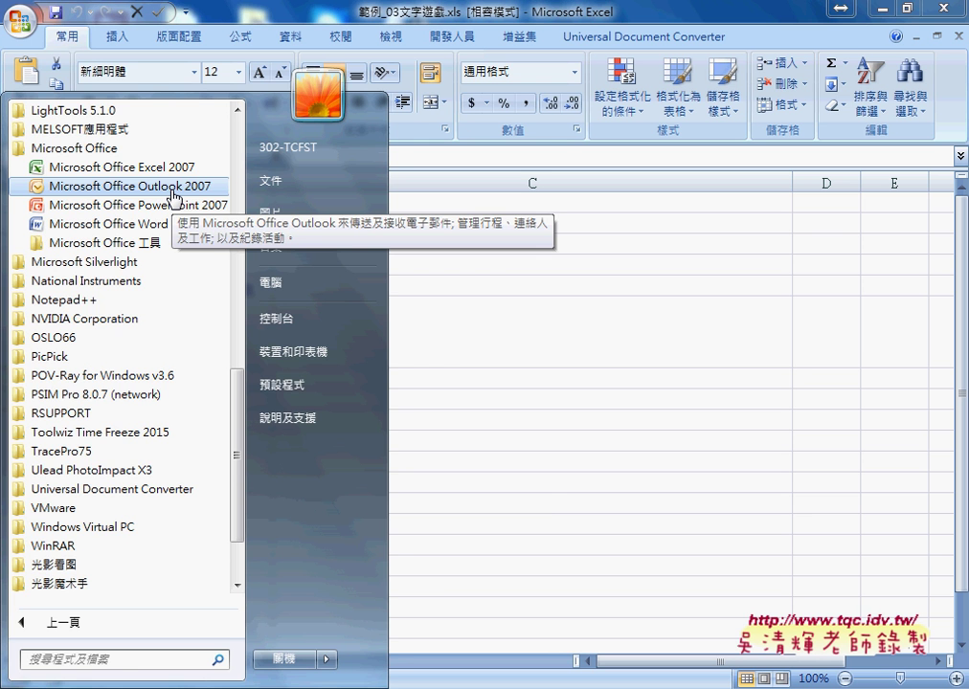
click(479, 261)
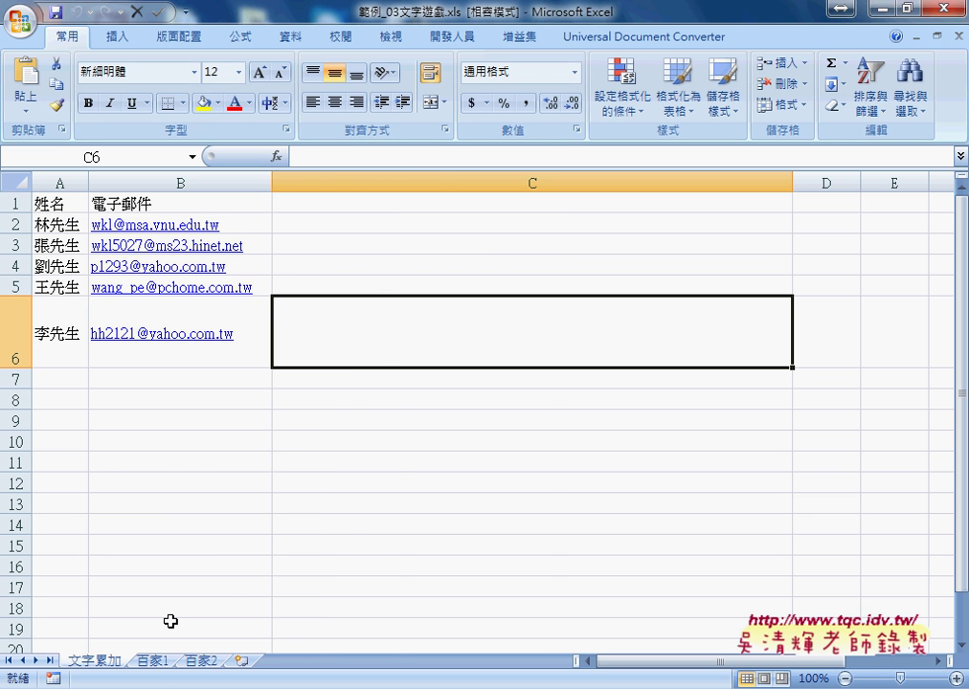
click(152, 661)
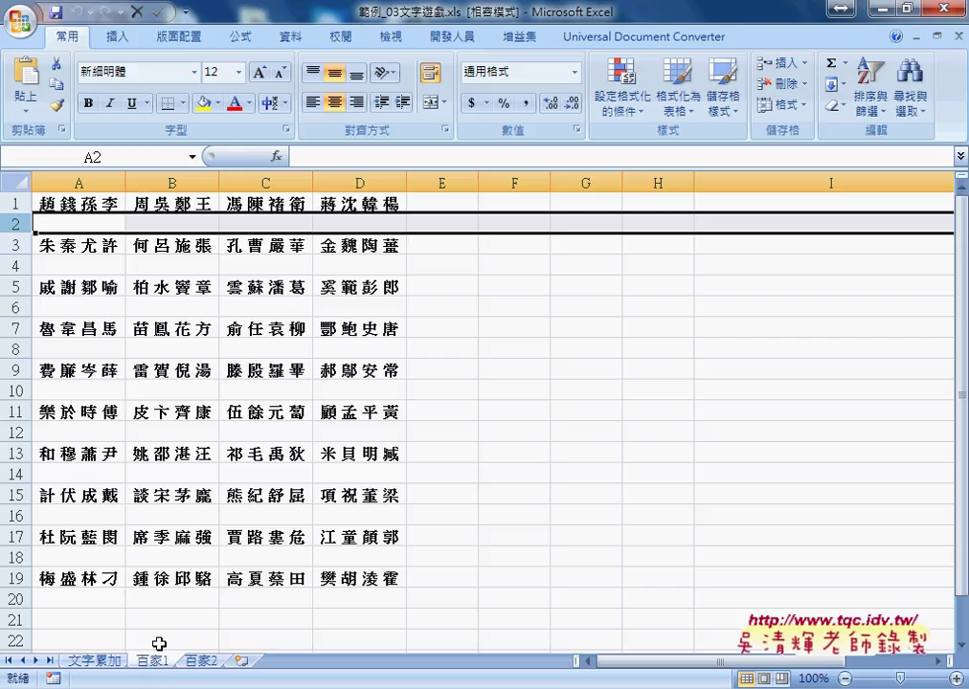
mouse_move(80, 205)
mouse_down()
mouse_move(387, 589)
mouse_move(386, 574)
mouse_up()
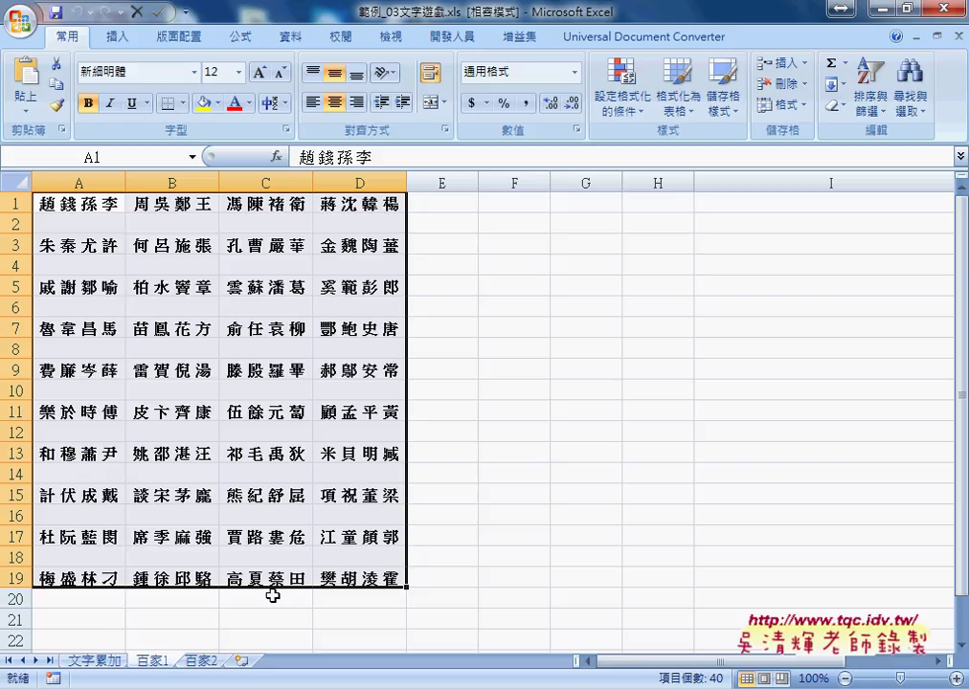
click(208, 662)
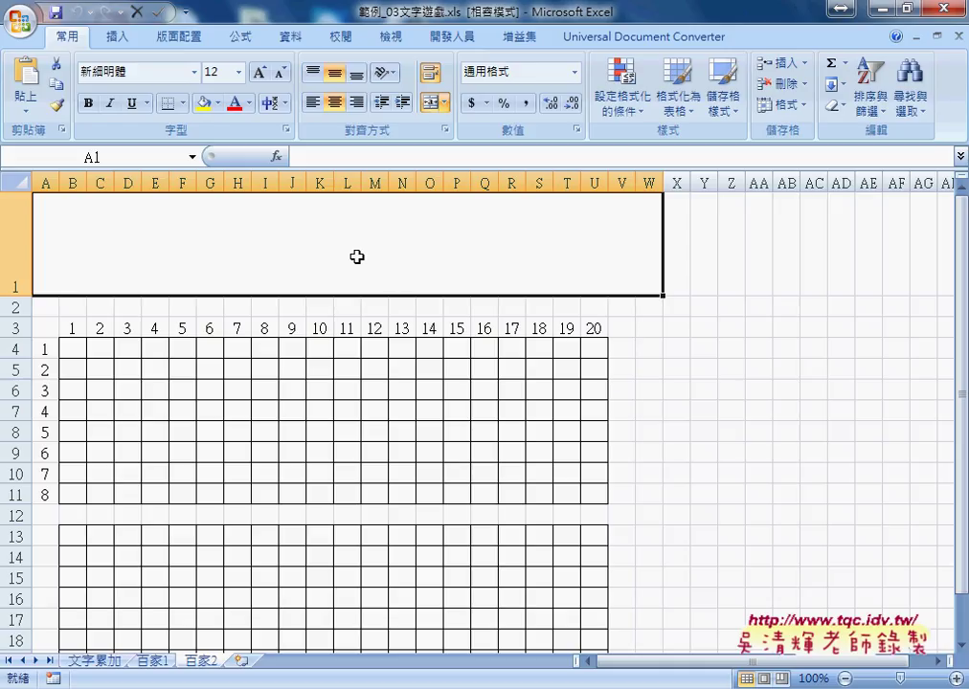
mouse_move(77, 349)
mouse_down()
mouse_move(446, 498)
mouse_move(584, 499)
mouse_up()
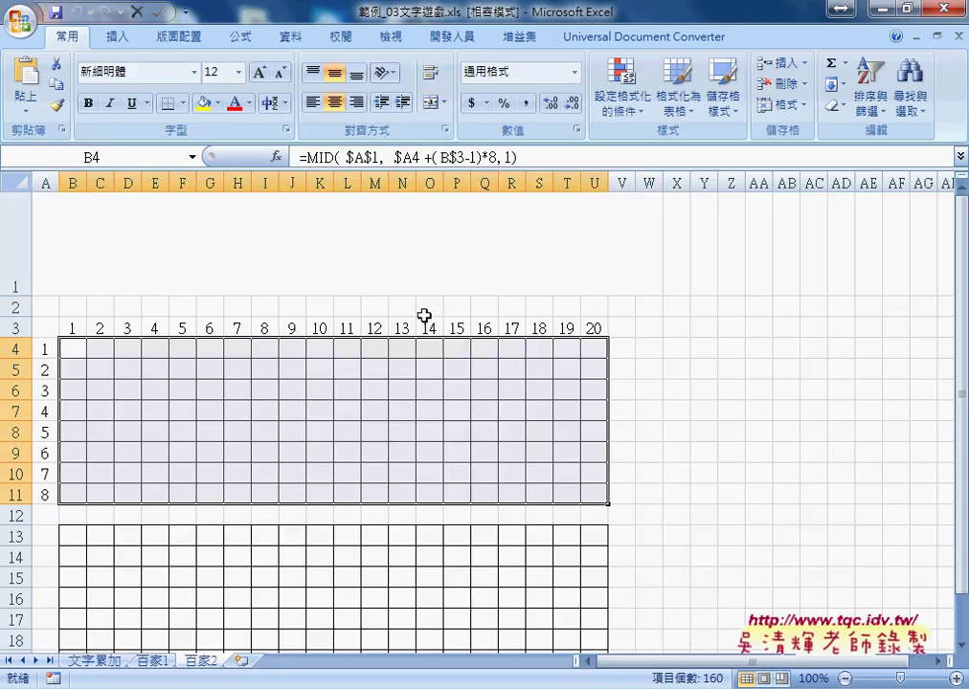
click(345, 238)
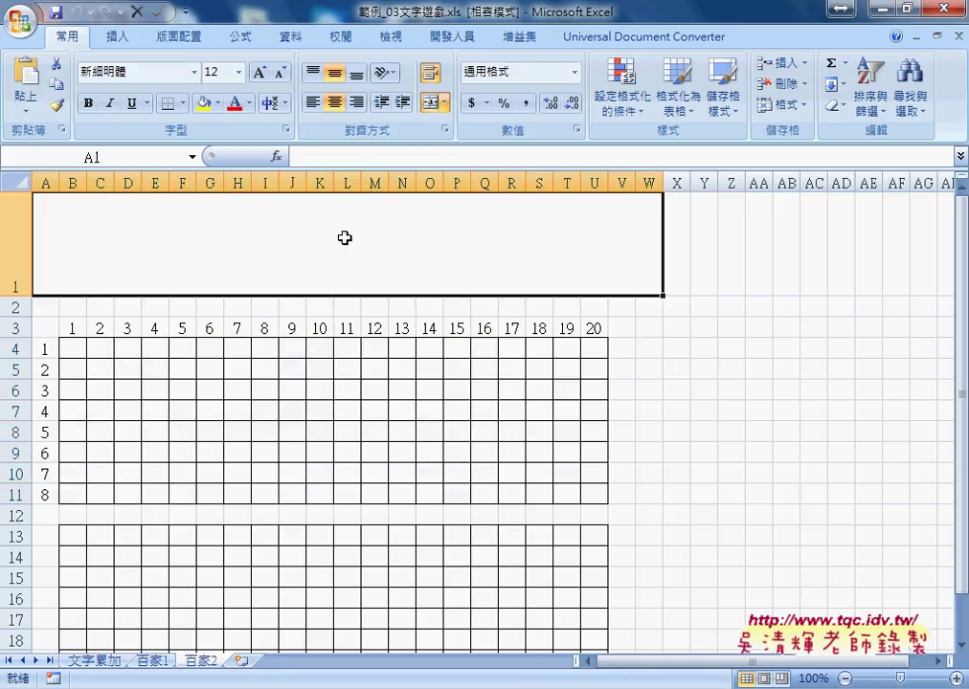
mouse_move(76, 350)
mouse_down()
mouse_move(543, 492)
mouse_move(586, 492)
mouse_up()
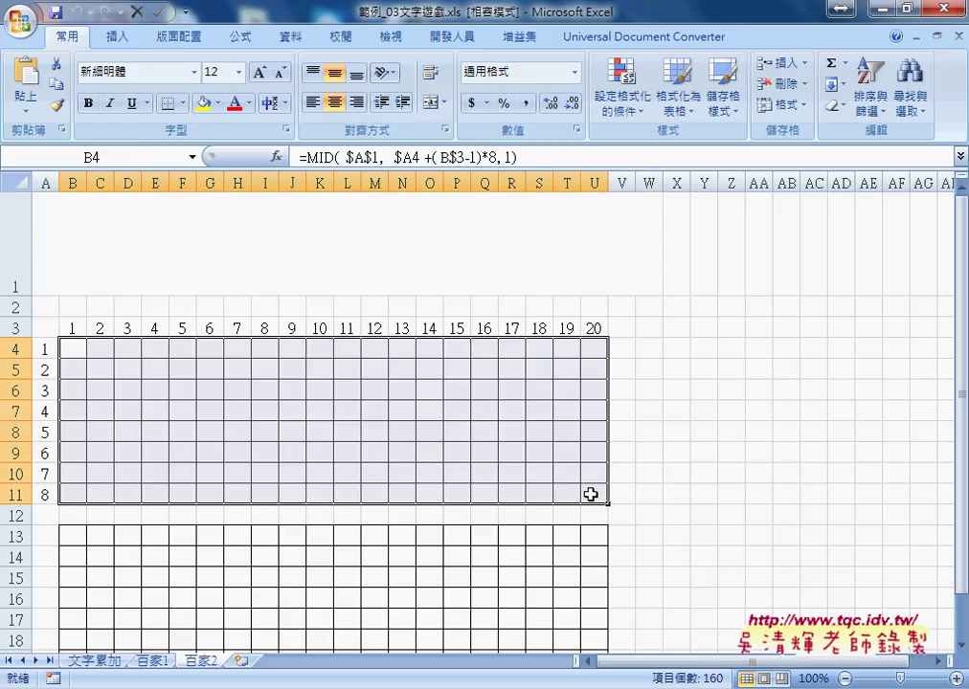
drag(72, 349, 595, 350)
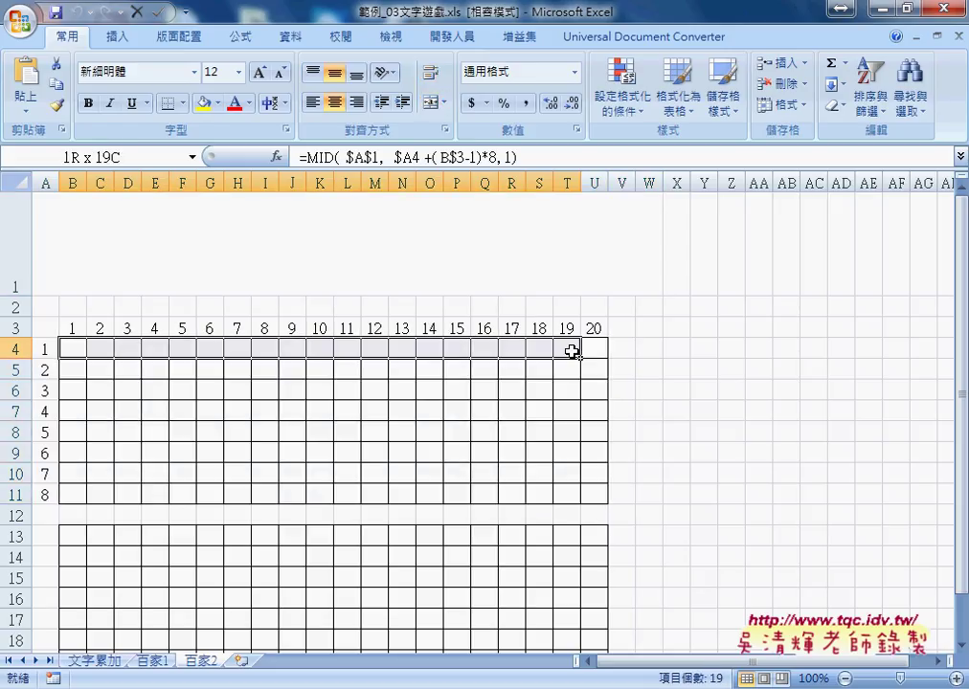
drag(73, 371, 594, 371)
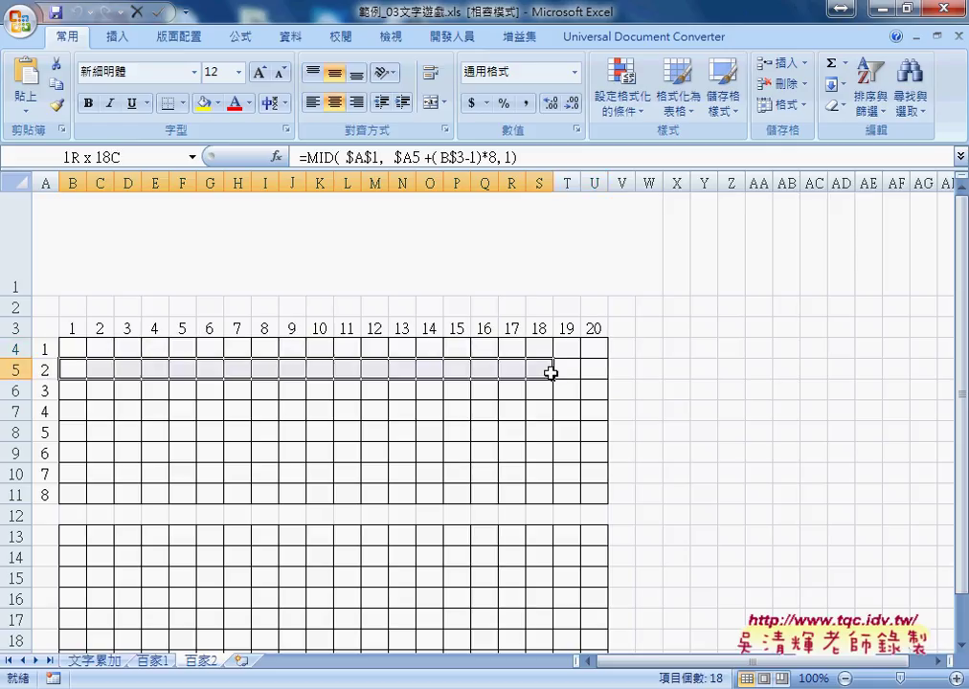
scroll(403, 456, down, 1)
scroll(403, 456, down, 1)
drag(73, 327, 73, 471)
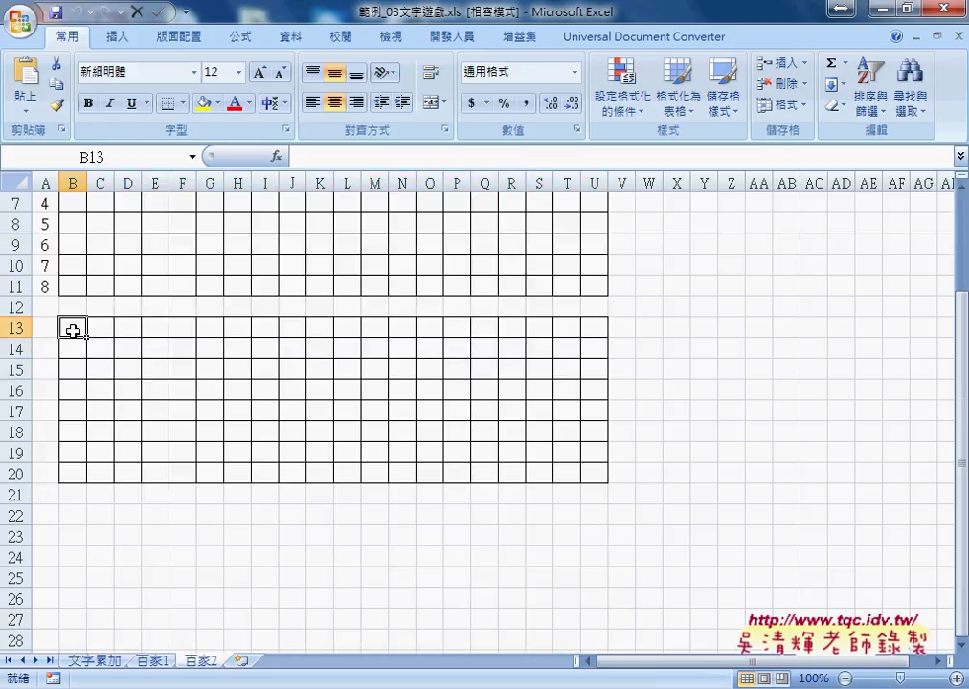
drag(112, 327, 105, 462)
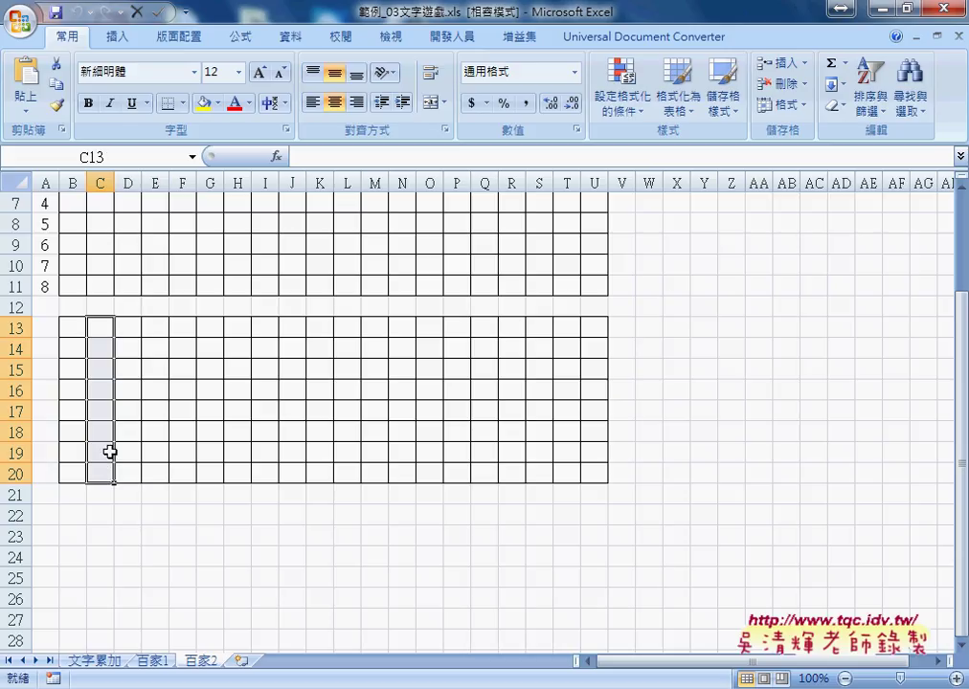
drag(127, 327, 133, 470)
drag(158, 326, 158, 471)
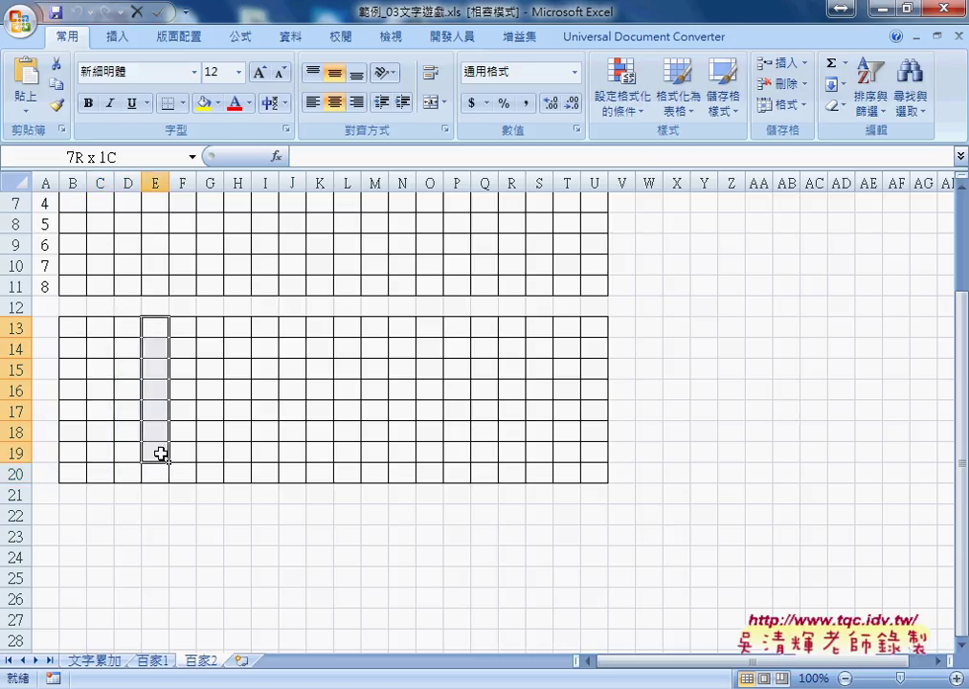
mouse_move(184, 330)
mouse_down()
mouse_move(175, 433)
mouse_move(184, 460)
mouse_up()
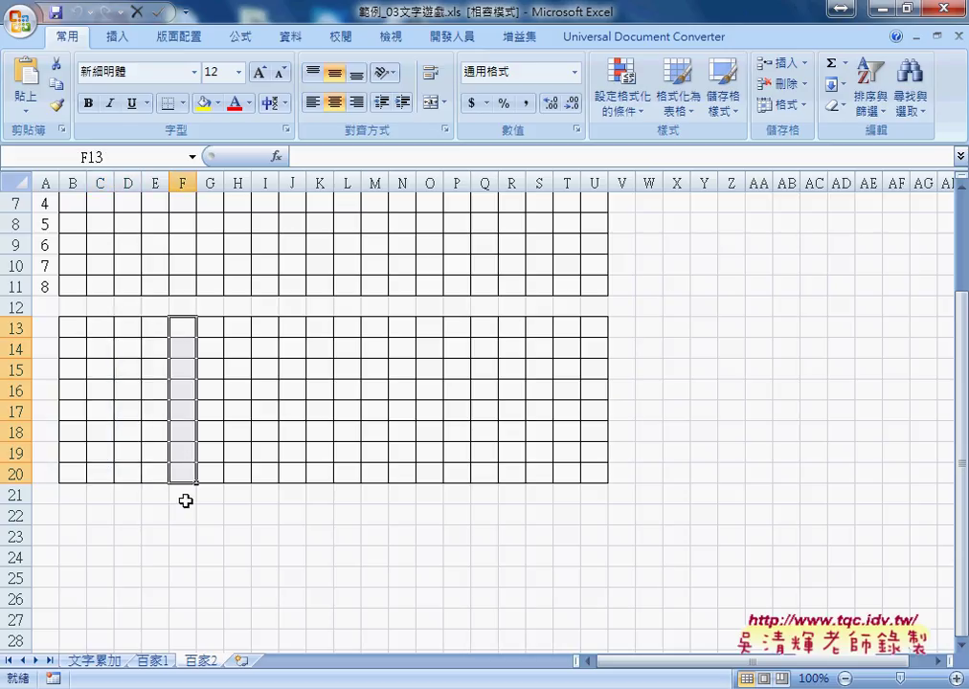
click(100, 660)
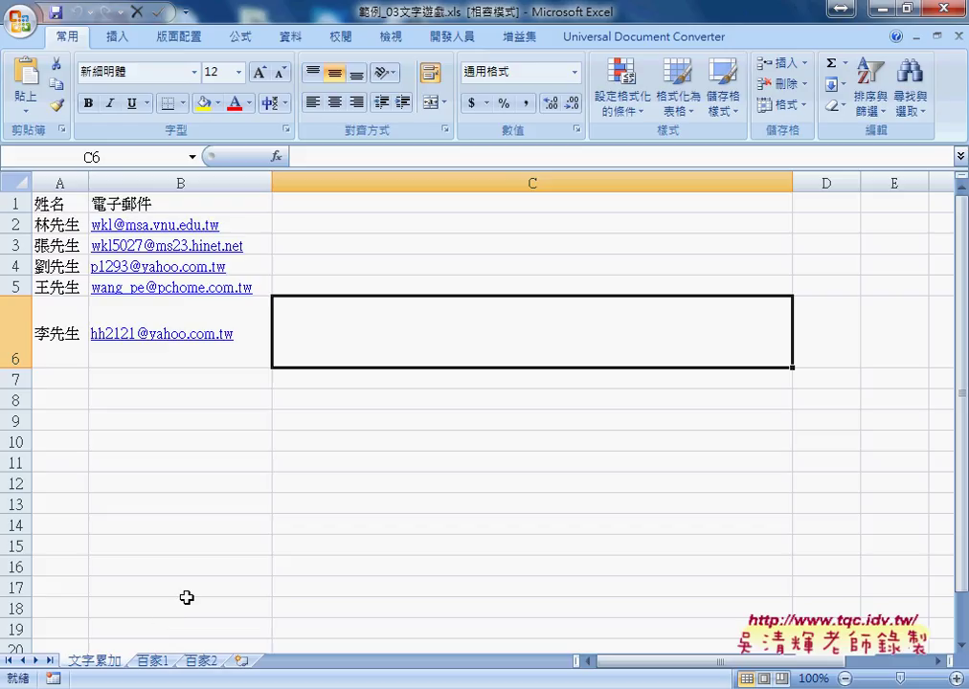
Enter the formula =B2 in cell C2.
click(426, 229)
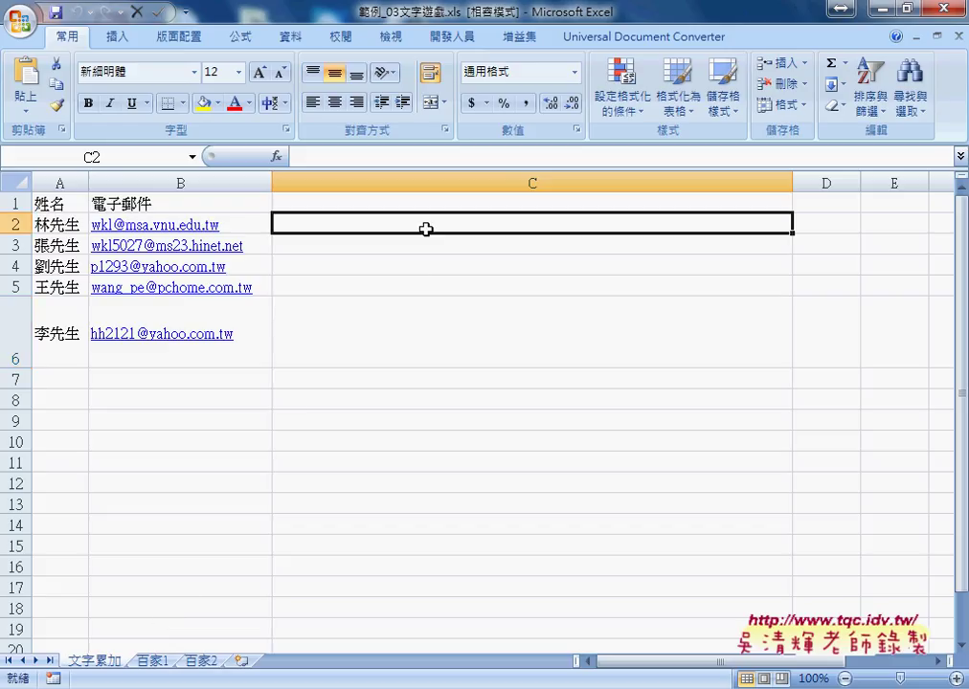
click(353, 162)
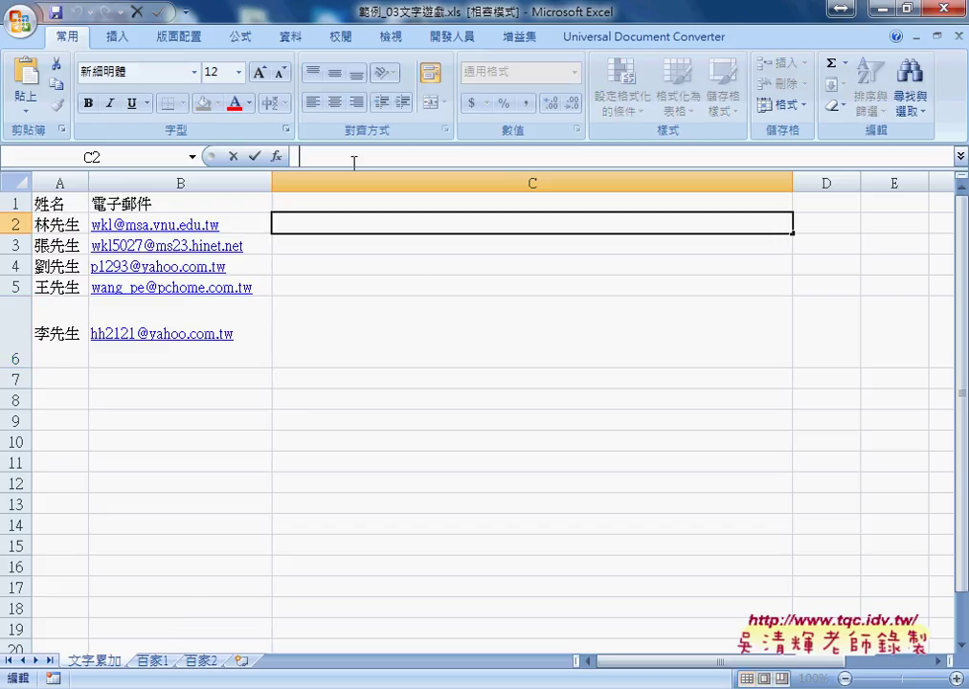
text(ㄦ)
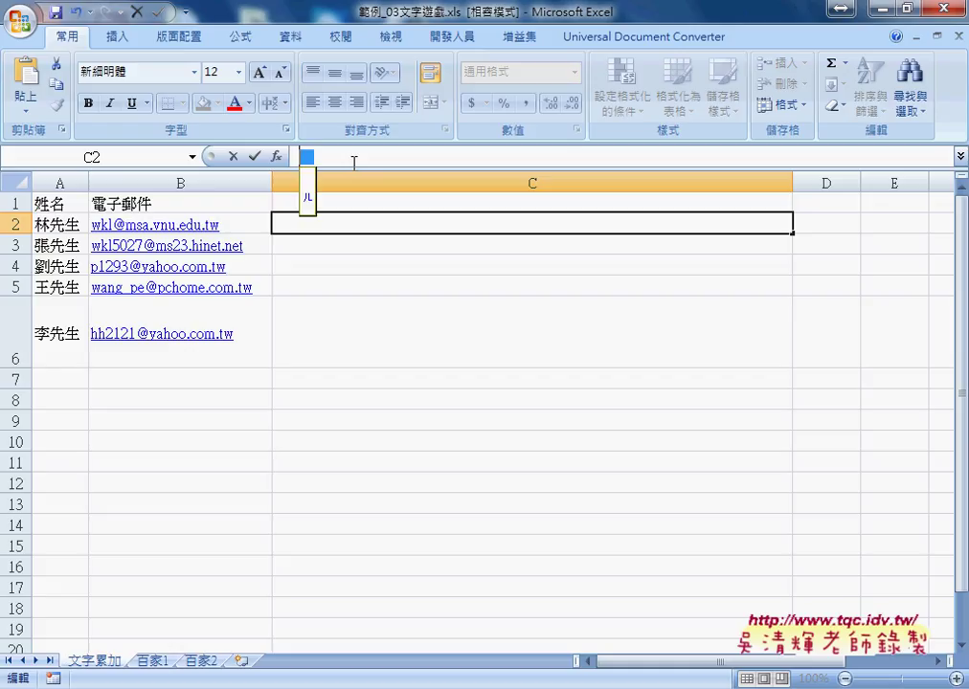
key(Escape)
text(=)
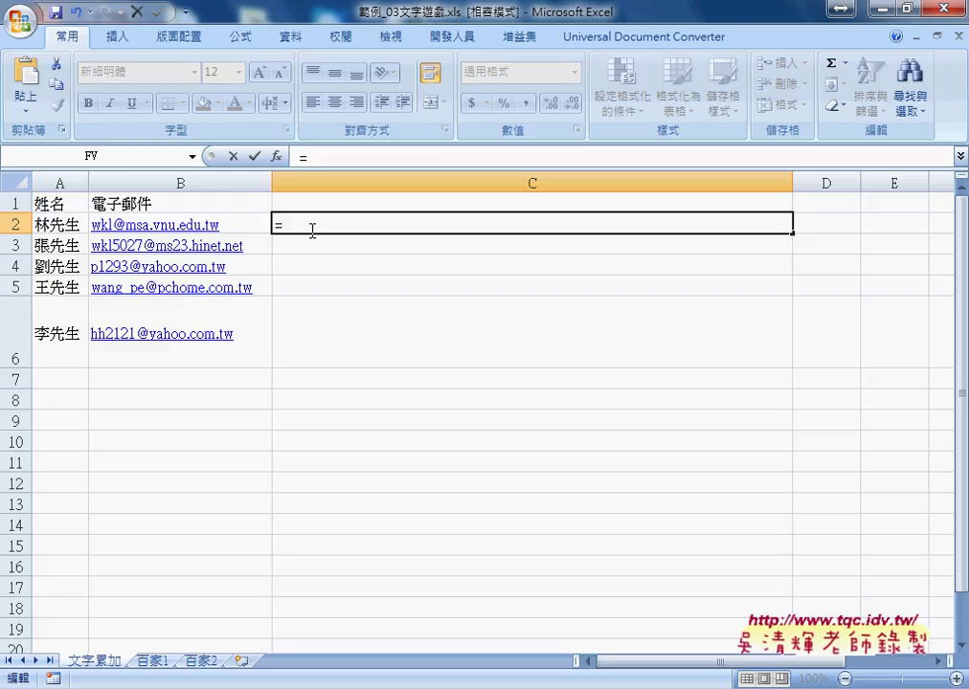
click(243, 225)
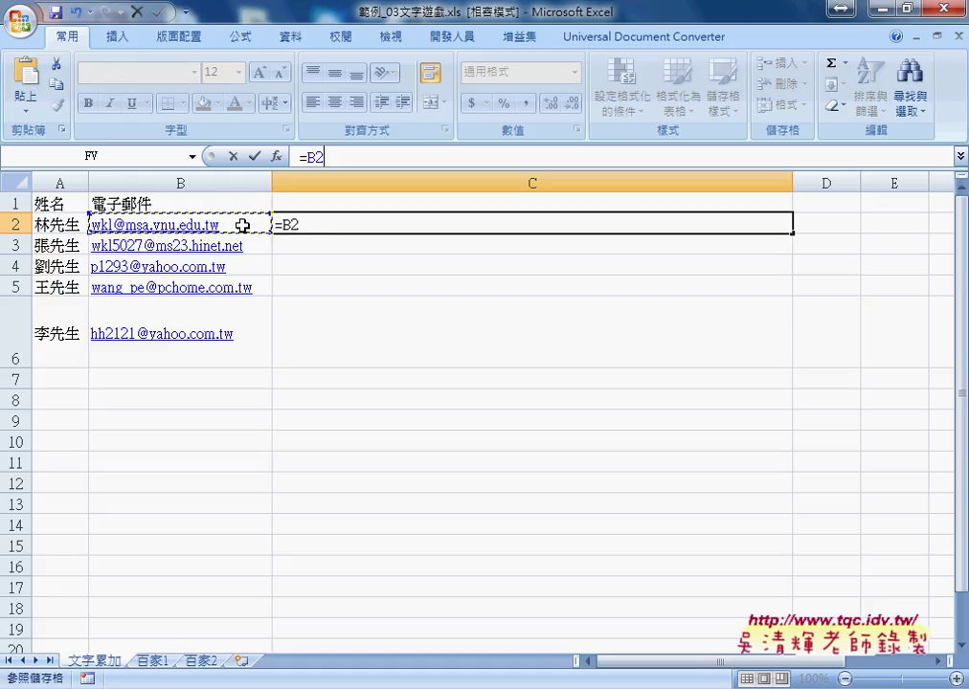
click(258, 157)
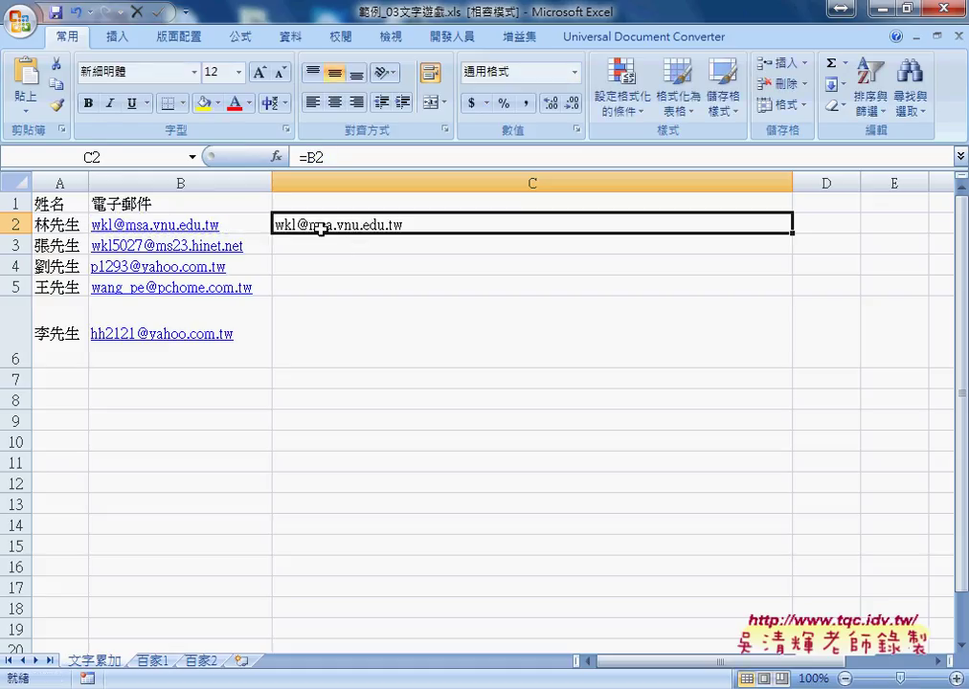
Enter =C2&";"&B3 in cell C3 to append the next address.
click(354, 243)
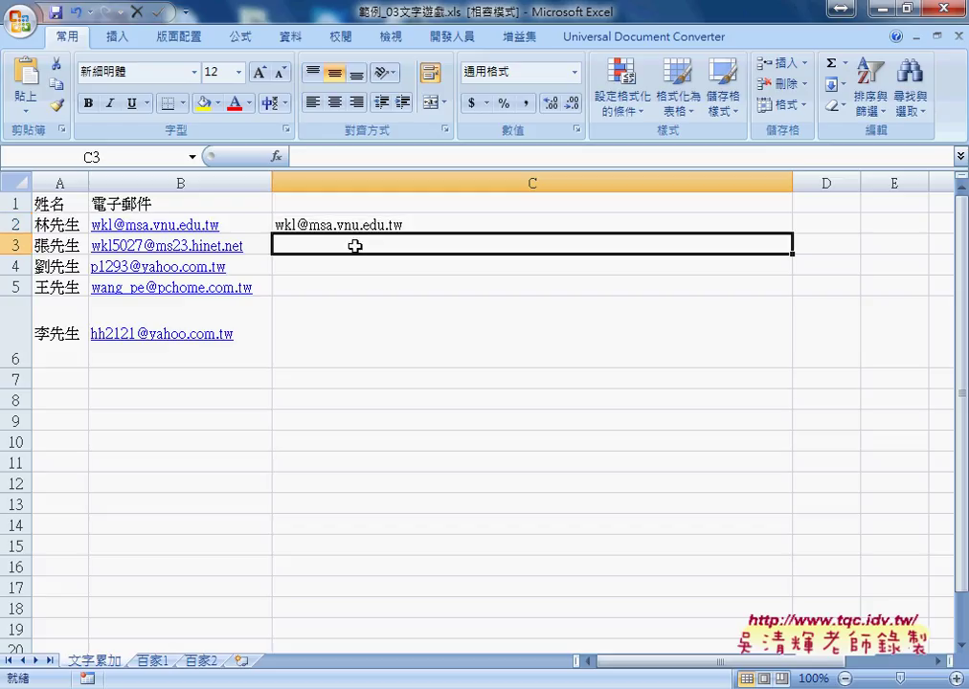
click(316, 159)
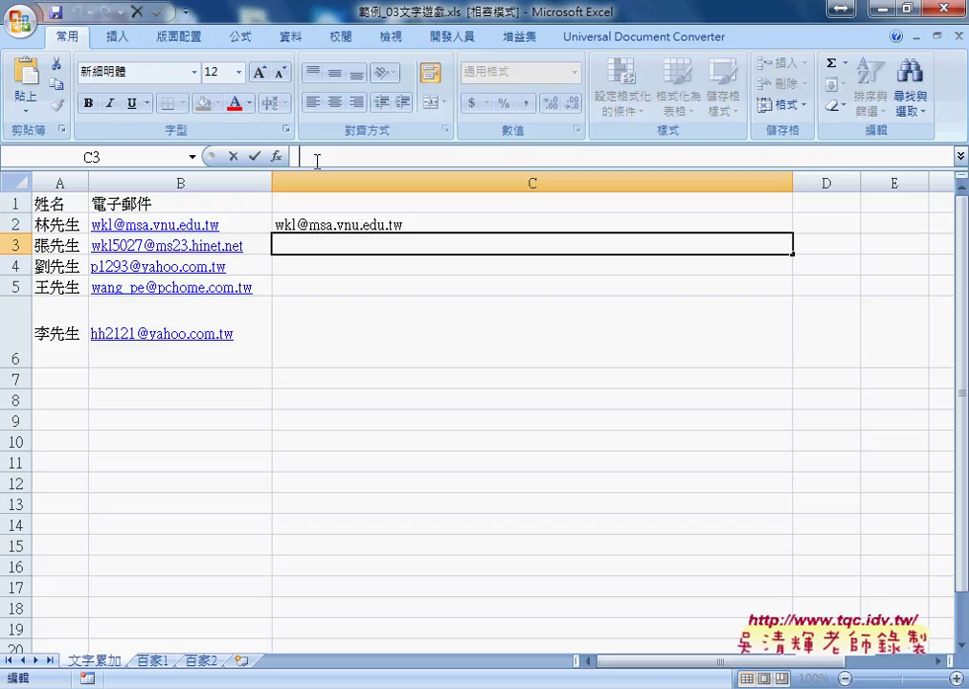
text(=)
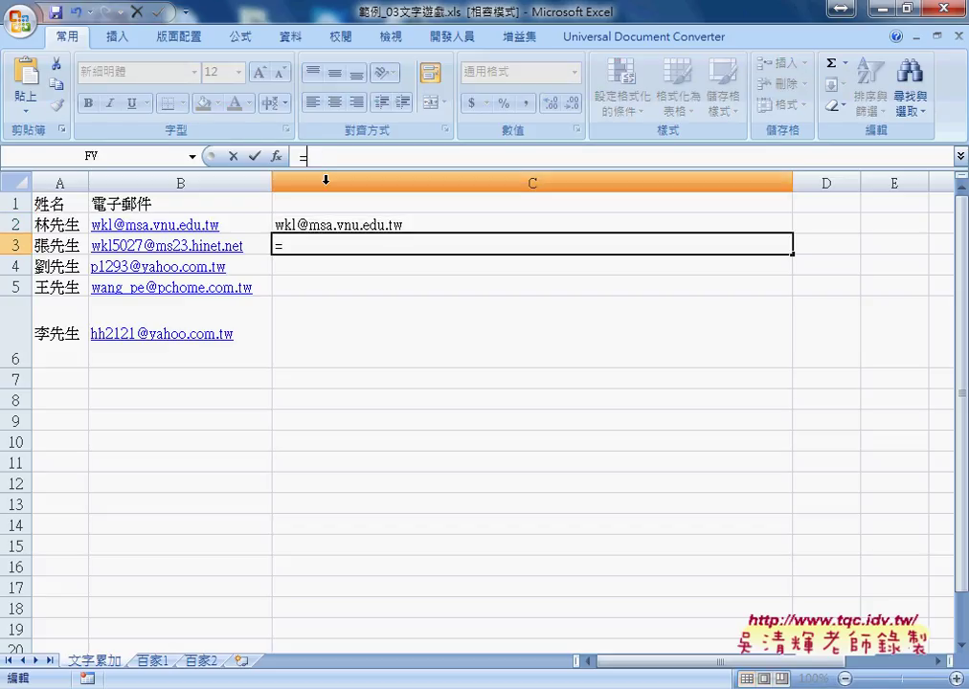
click(436, 226)
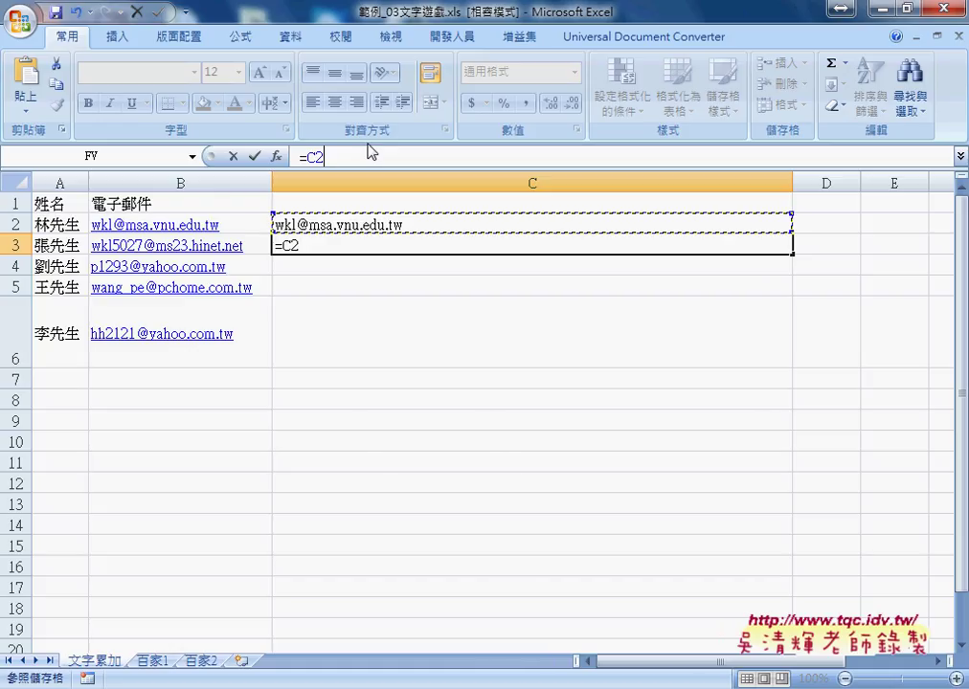
text(&";"&)
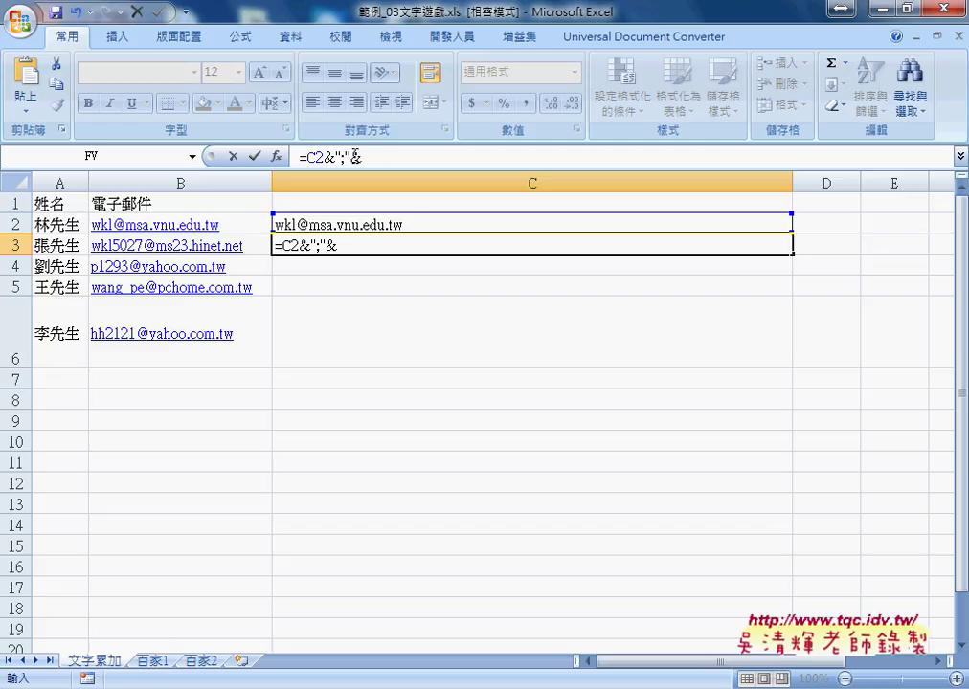
click(261, 246)
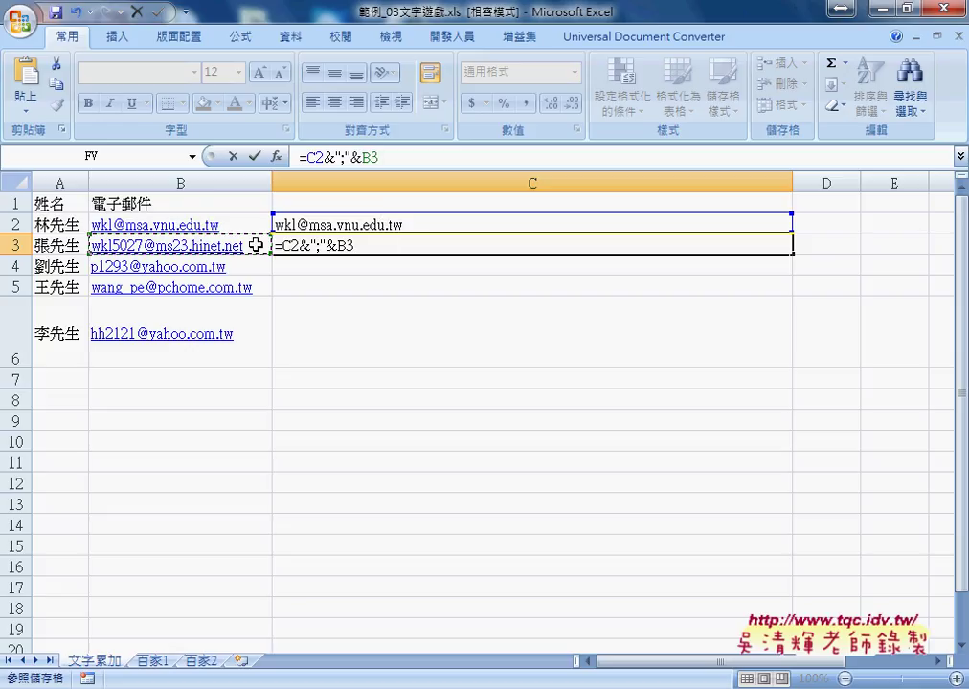
click(256, 156)
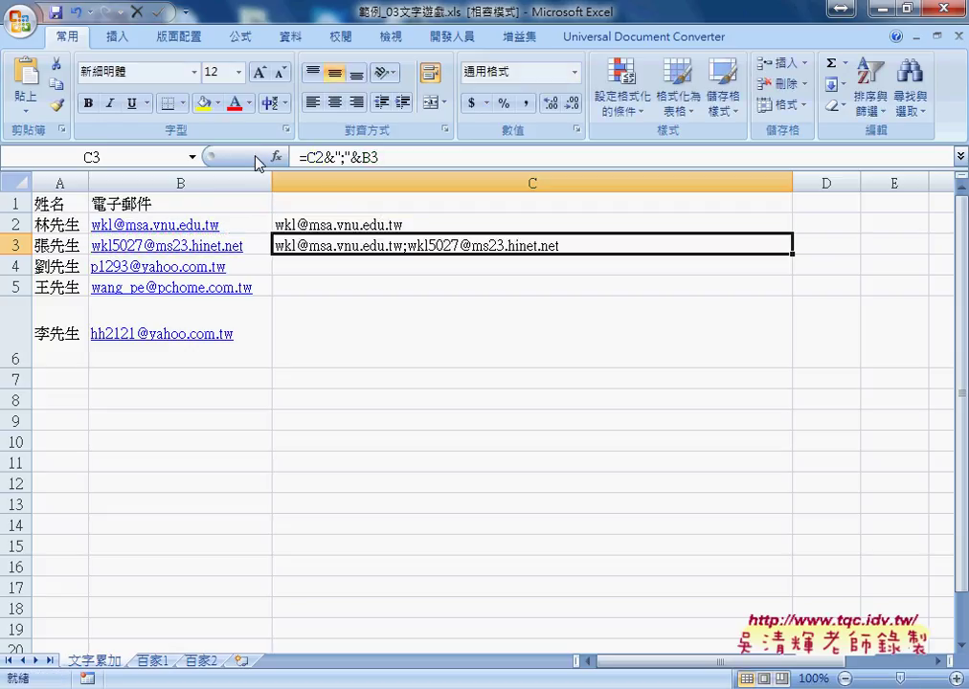
Fill the C3 formula down to C6 and check the formulas in C5 and C6.
drag(794, 254, 794, 350)
click(623, 336)
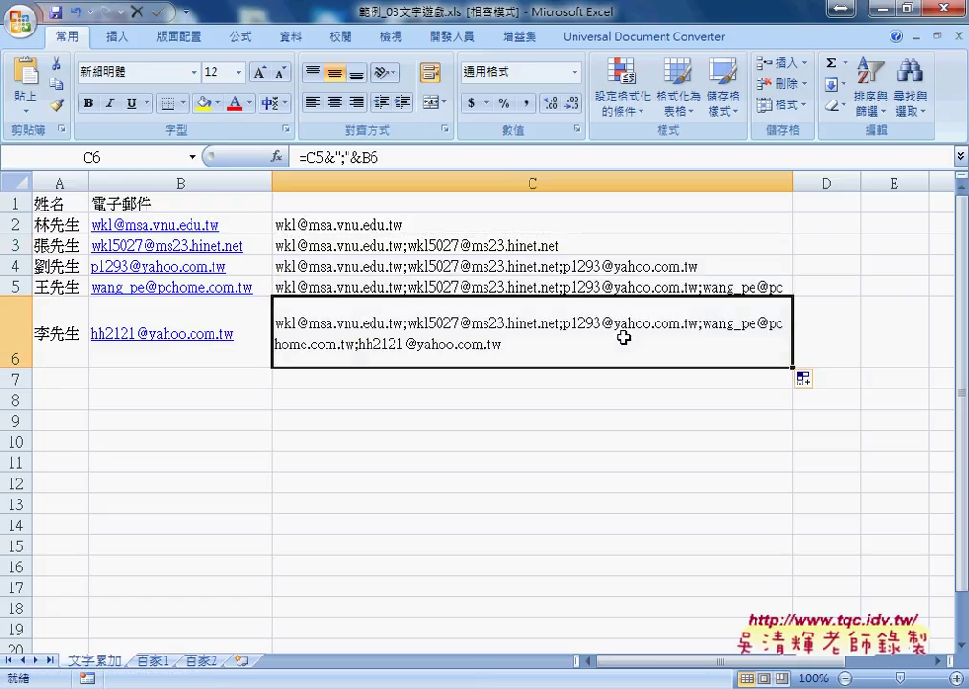
click(448, 285)
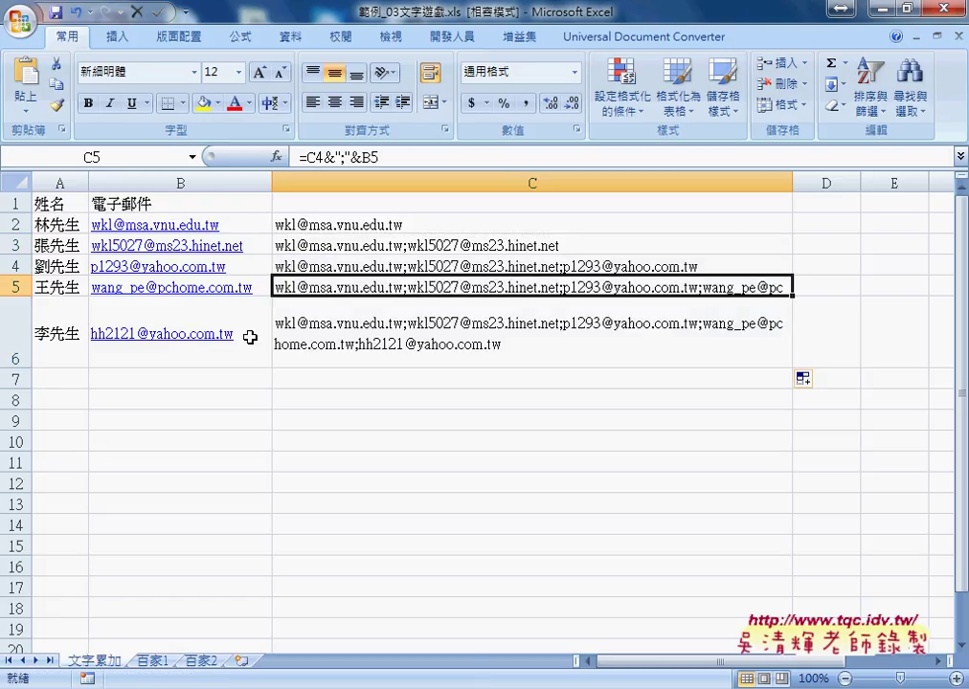
click(523, 333)
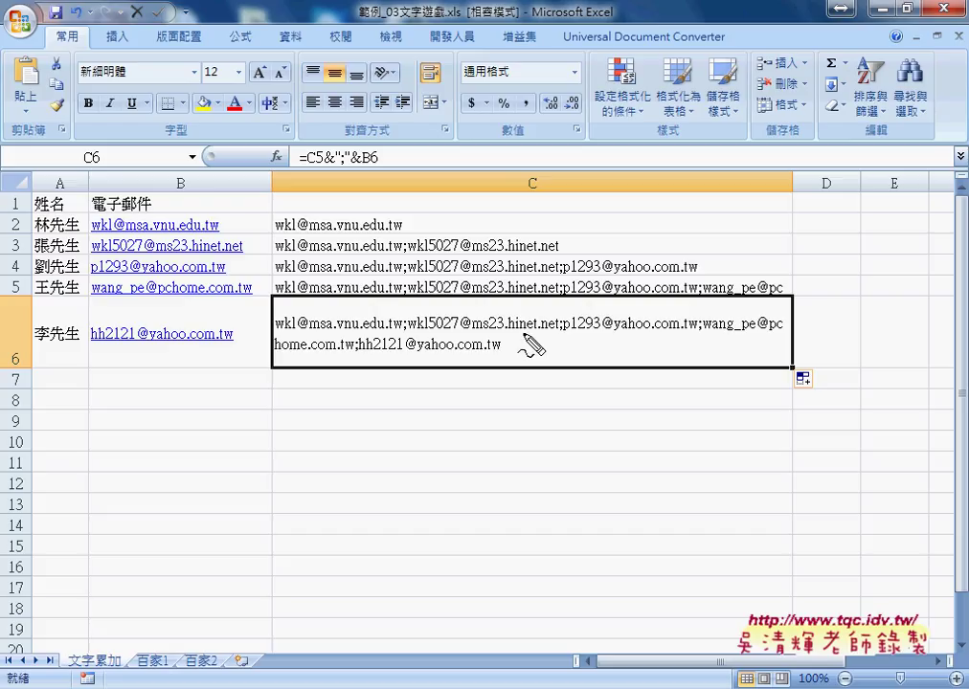
mouse_move(478, 383)
mouse_down()
mouse_move(300, 369)
mouse_move(516, 330)
mouse_up()
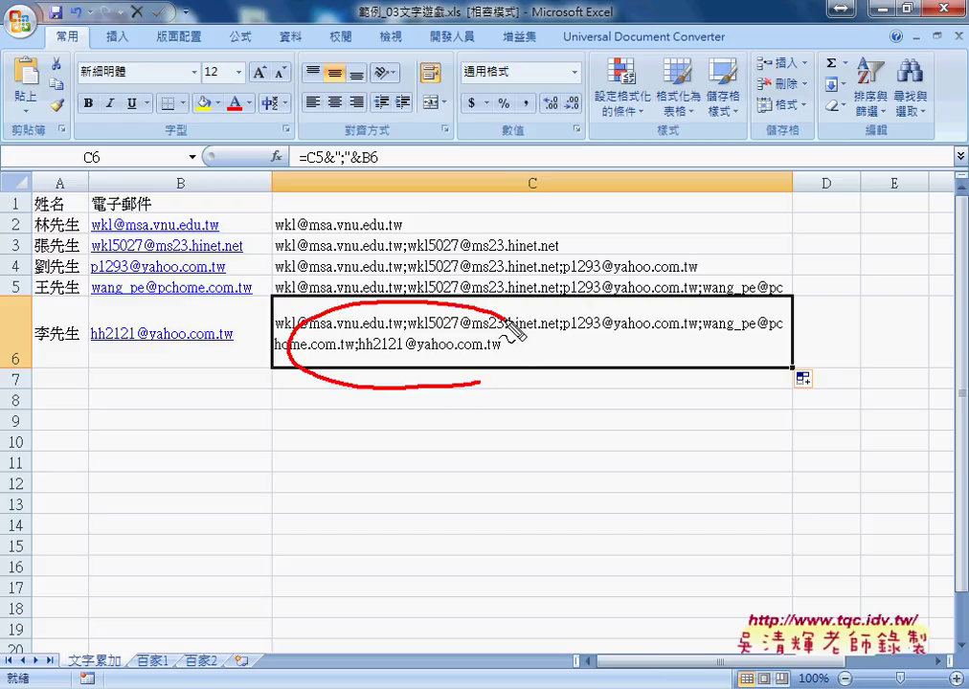
drag(206, 393, 285, 364)
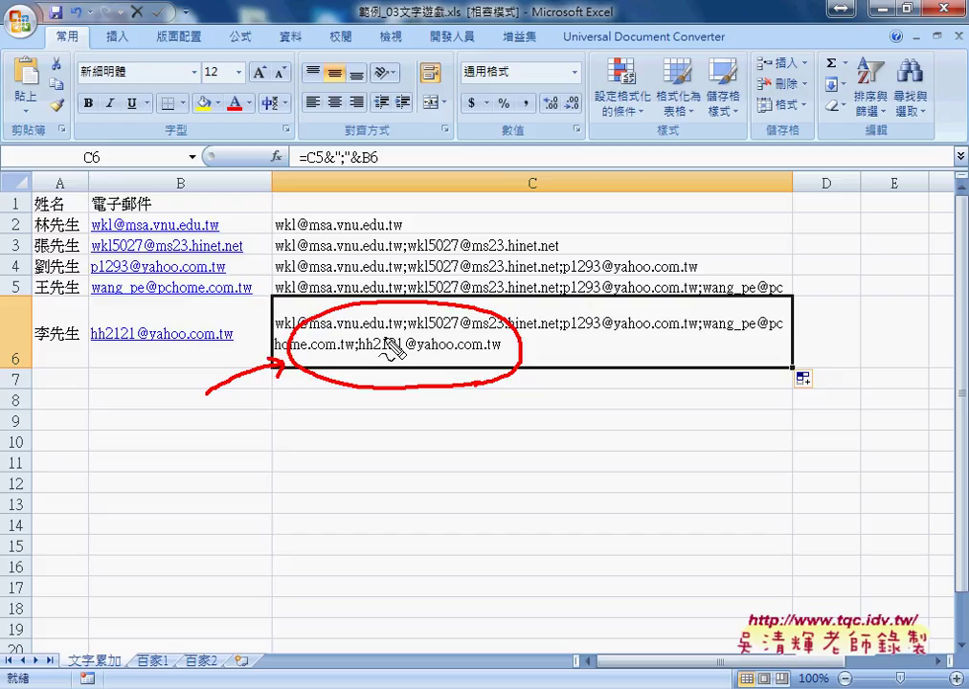
drag(398, 335, 410, 332)
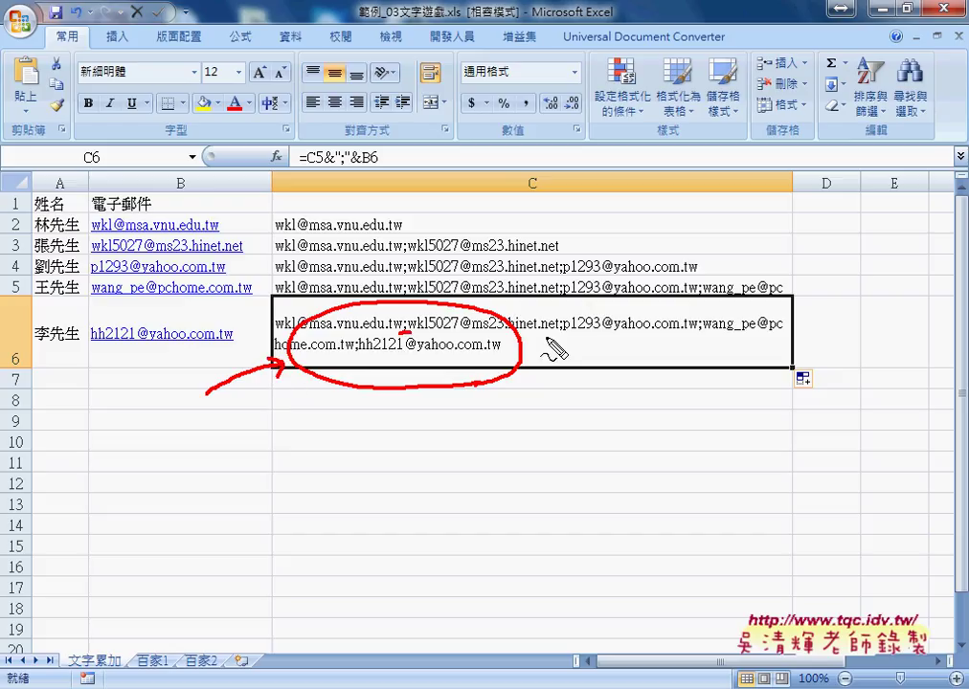
drag(555, 334, 569, 333)
drag(701, 334, 712, 333)
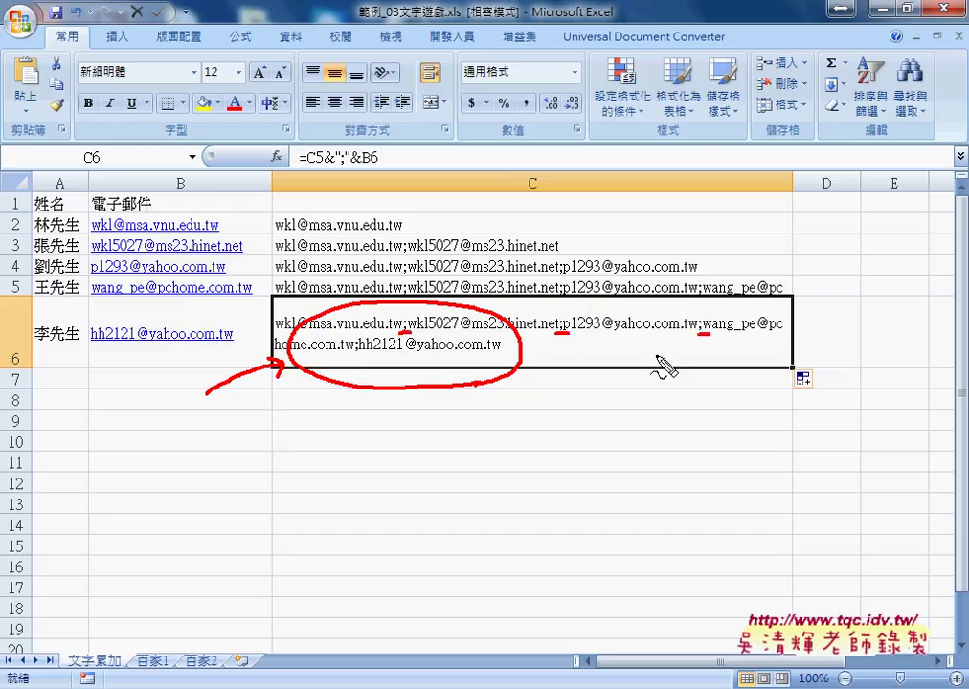
drag(355, 355, 365, 354)
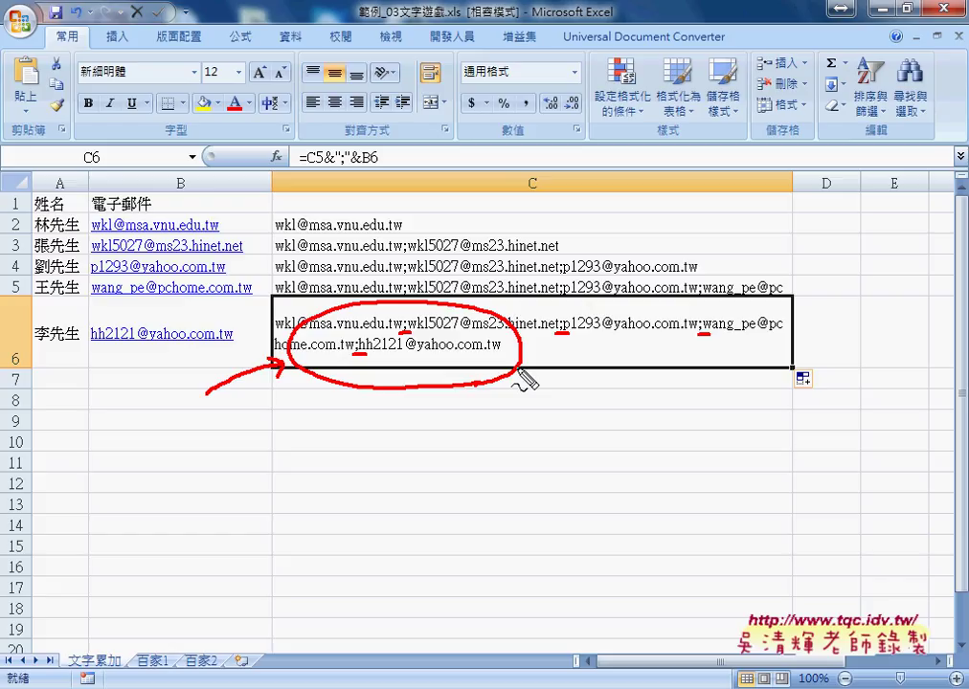
key(Escape)
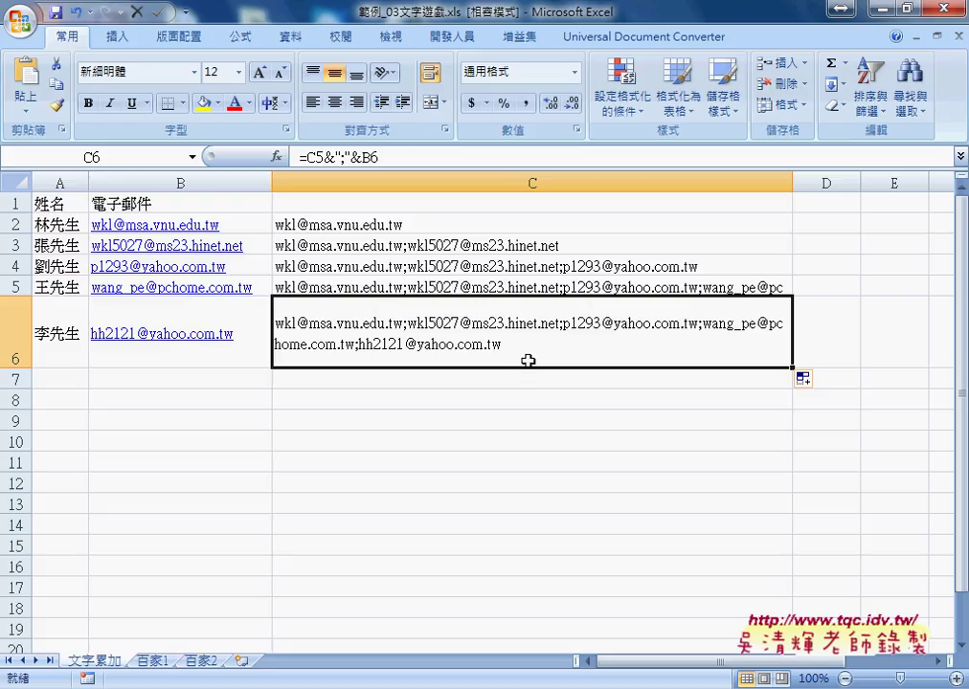
Delete the formulas in C2:C6 and sketch a box beside column C.
drag(521, 230, 515, 344)
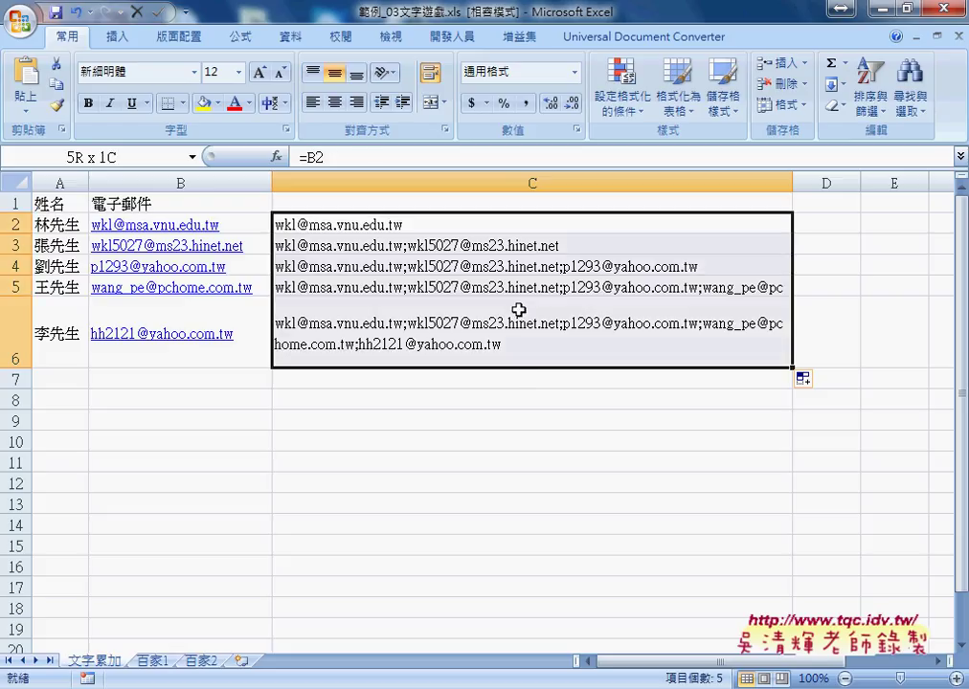
key(Delete)
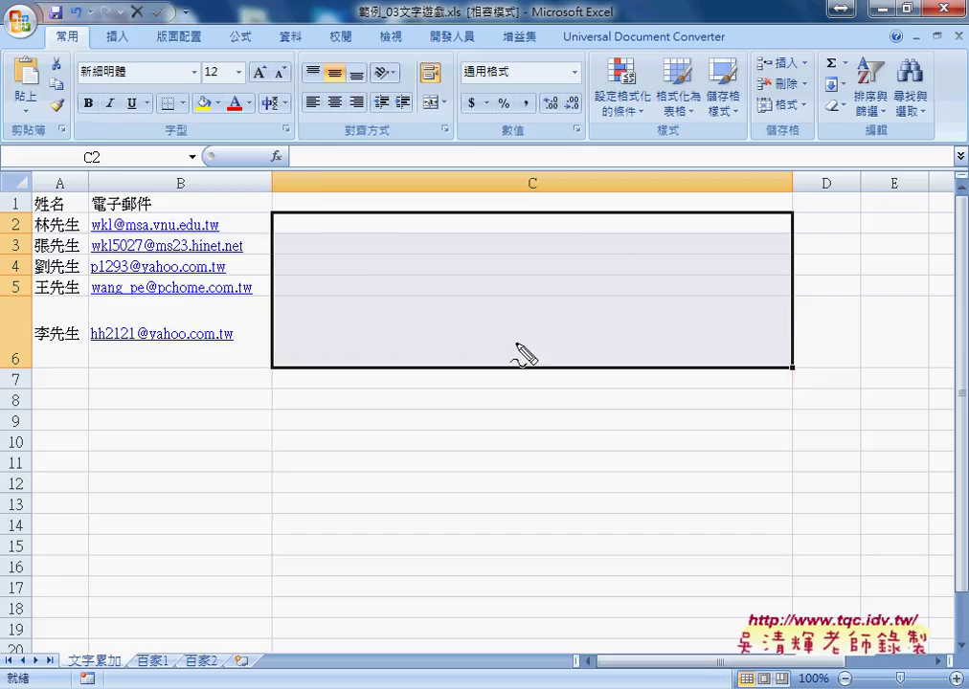
mouse_move(816, 228)
mouse_down()
mouse_move(816, 254)
mouse_move(880, 221)
mouse_move(885, 254)
mouse_up()
drag(818, 253, 869, 252)
mouse_move(748, 175)
mouse_down()
mouse_move(802, 213)
mouse_move(790, 213)
mouse_up()
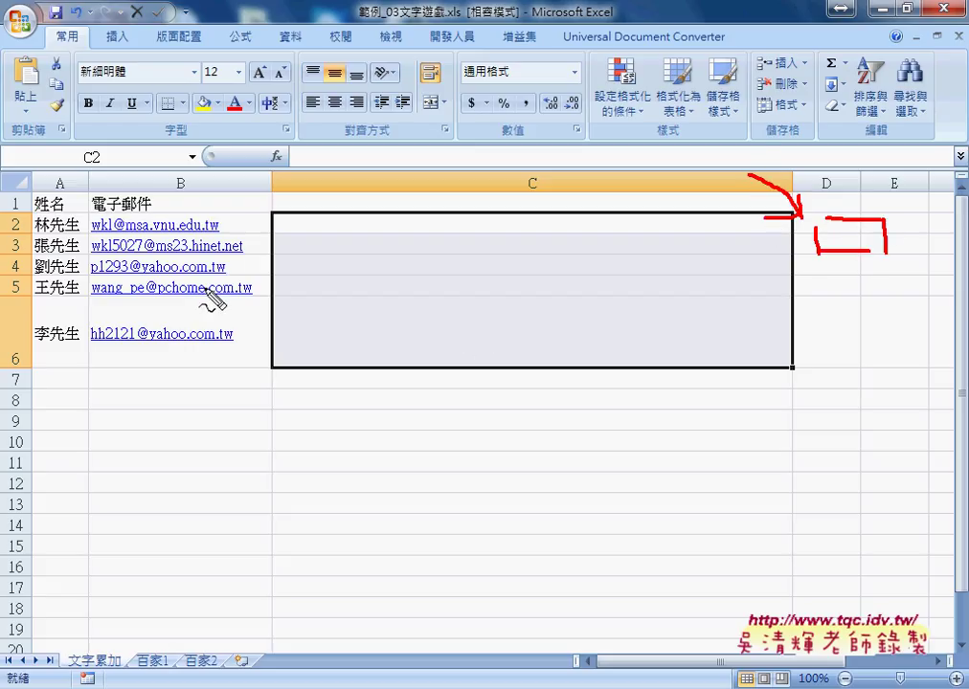
Annotate the addresses B2:B6, rows 2 and 6, column B, and a semicolon after B2.
mouse_move(182, 206)
mouse_down()
mouse_move(177, 370)
mouse_move(98, 218)
mouse_move(237, 295)
mouse_move(278, 325)
mouse_move(277, 337)
mouse_up()
mouse_move(363, 313)
mouse_down()
mouse_move(371, 316)
mouse_move(365, 350)
mouse_up()
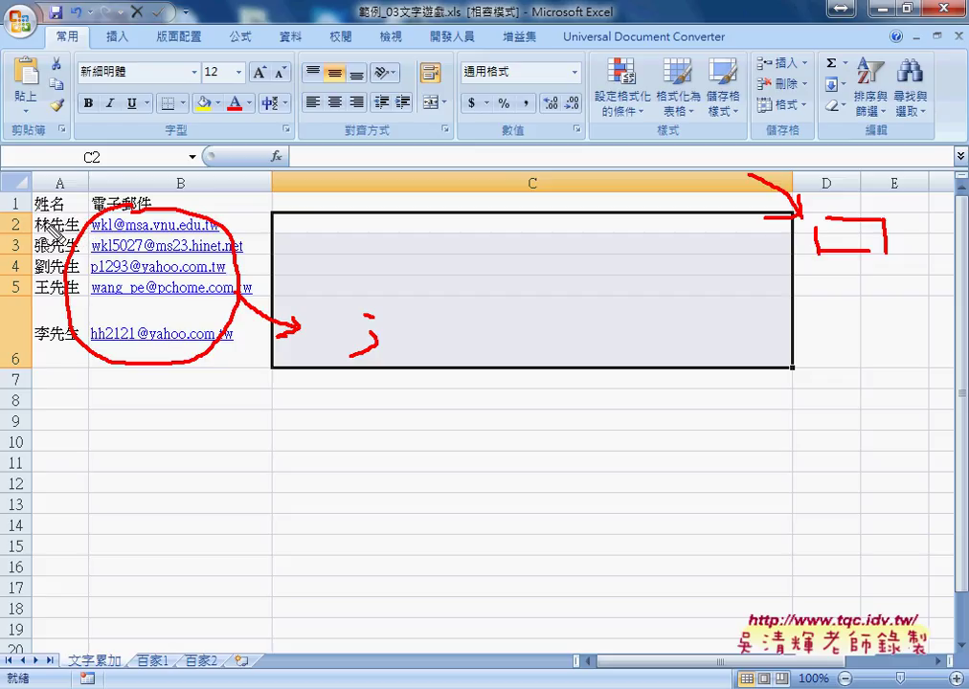
drag(21, 214, 21, 236)
drag(21, 350, 13, 368)
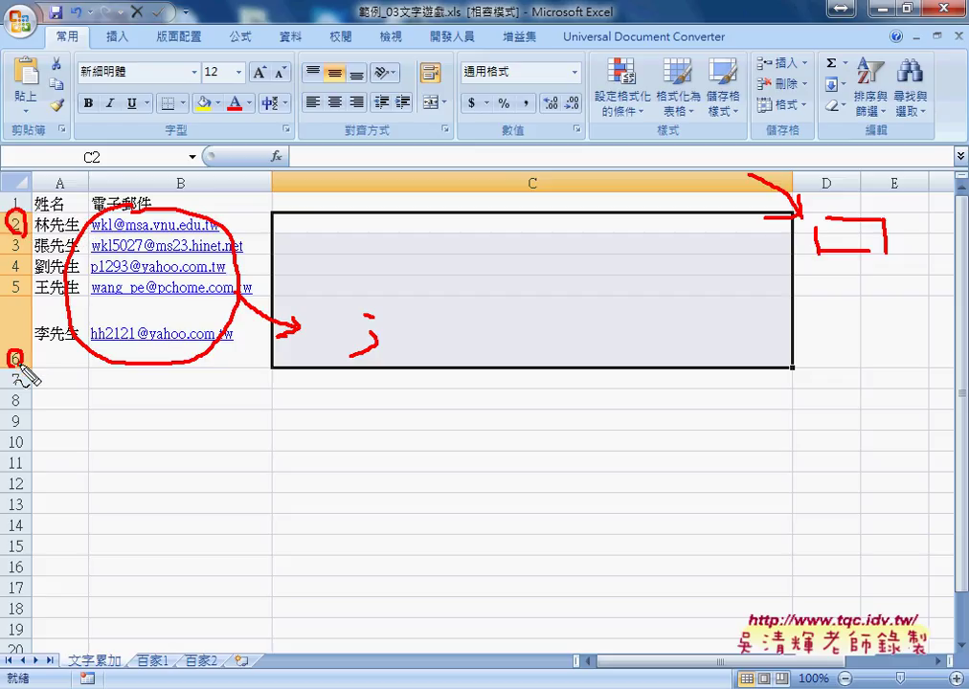
drag(179, 170, 178, 190)
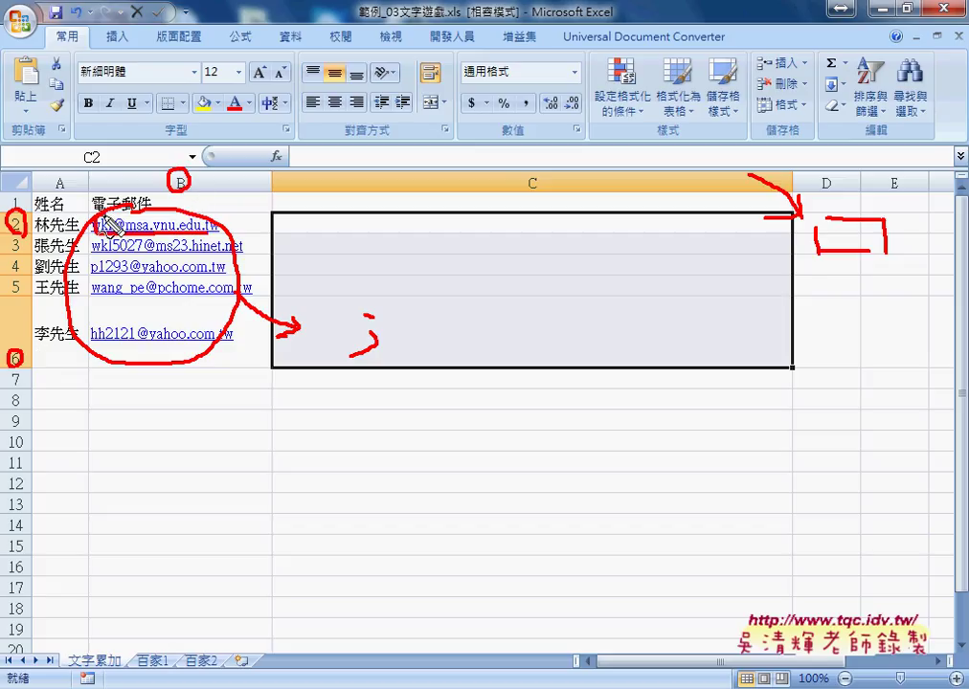
drag(107, 223, 219, 230)
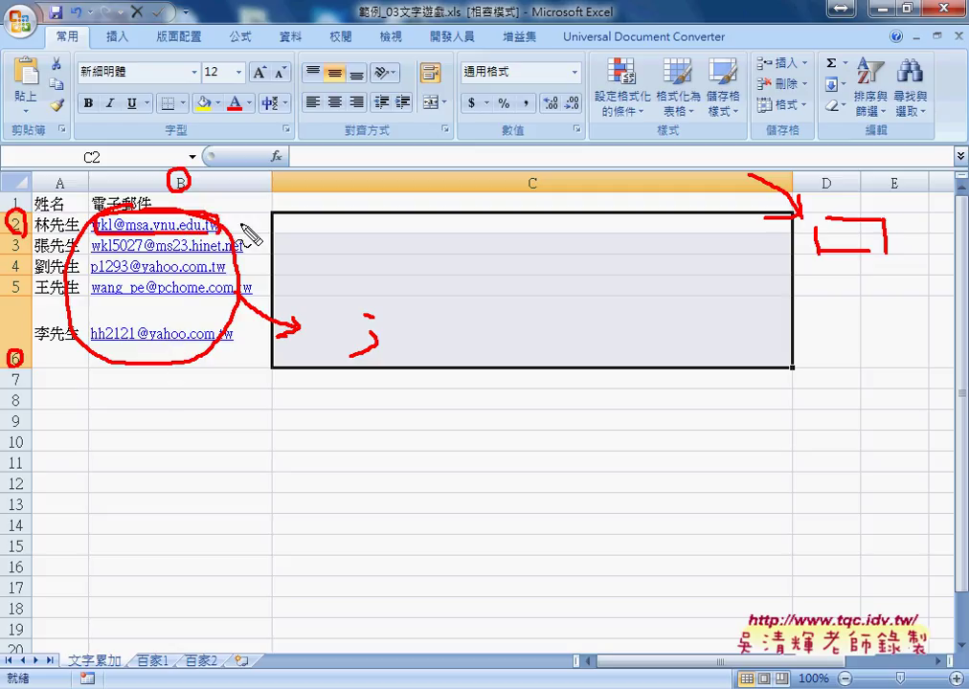
drag(239, 219, 247, 221)
drag(242, 227, 248, 236)
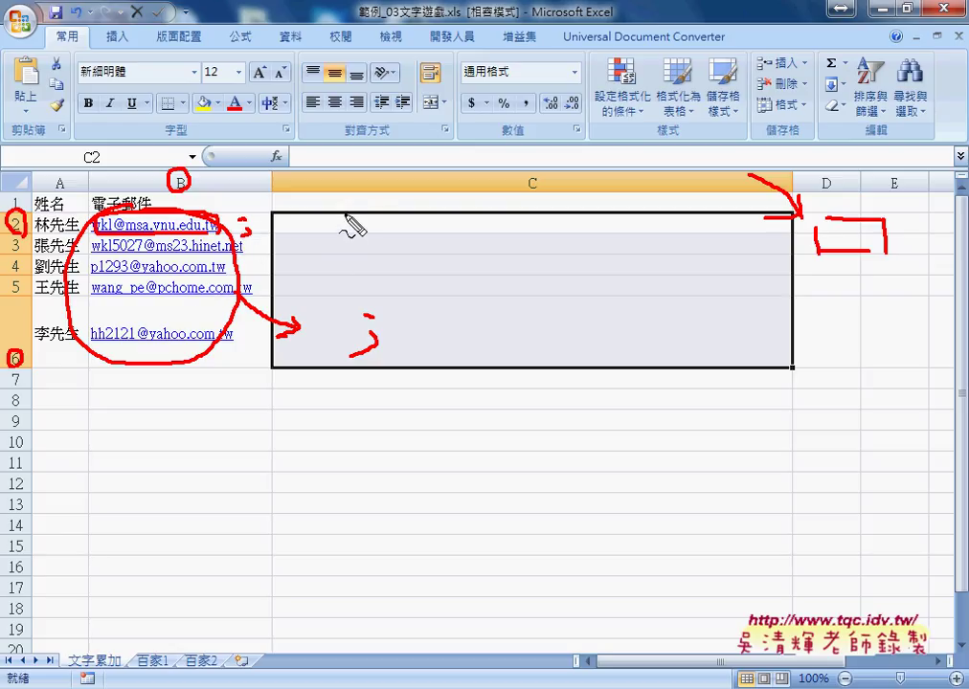
Sketch S=S&Cells(i,"B")&";" with the pen, plus arrows through the range and toward the box.
mouse_move(338, 217)
mouse_down()
mouse_move(317, 242)
mouse_move(369, 222)
mouse_up()
drag(354, 231, 385, 238)
mouse_move(438, 207)
mouse_down()
mouse_move(442, 234)
mouse_move(505, 226)
mouse_up()
mouse_move(513, 197)
mouse_down()
mouse_move(517, 225)
mouse_move(555, 232)
mouse_move(580, 203)
mouse_move(587, 234)
mouse_move(601, 238)
mouse_up()
drag(613, 188, 611, 201)
mouse_move(618, 187)
mouse_down()
mouse_move(622, 239)
mouse_move(643, 200)
mouse_move(659, 235)
mouse_move(718, 201)
mouse_up()
mouse_move(728, 190)
mouse_down()
mouse_move(726, 201)
mouse_move(753, 214)
mouse_move(750, 232)
mouse_up()
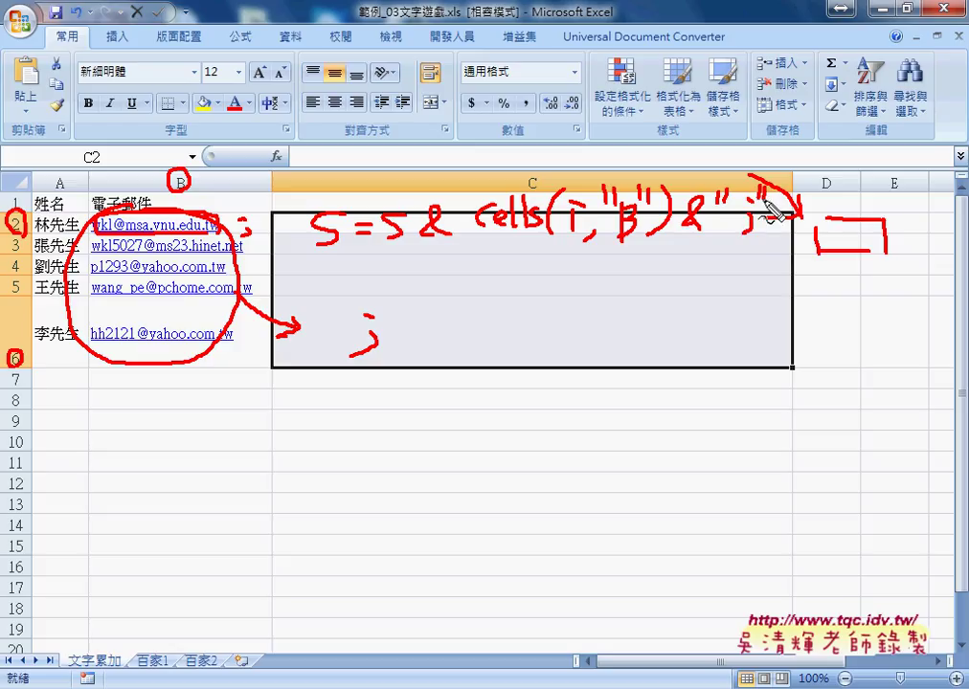
mouse_move(311, 251)
mouse_down()
mouse_move(343, 251)
mouse_move(345, 271)
mouse_move(292, 196)
mouse_move(340, 251)
mouse_up()
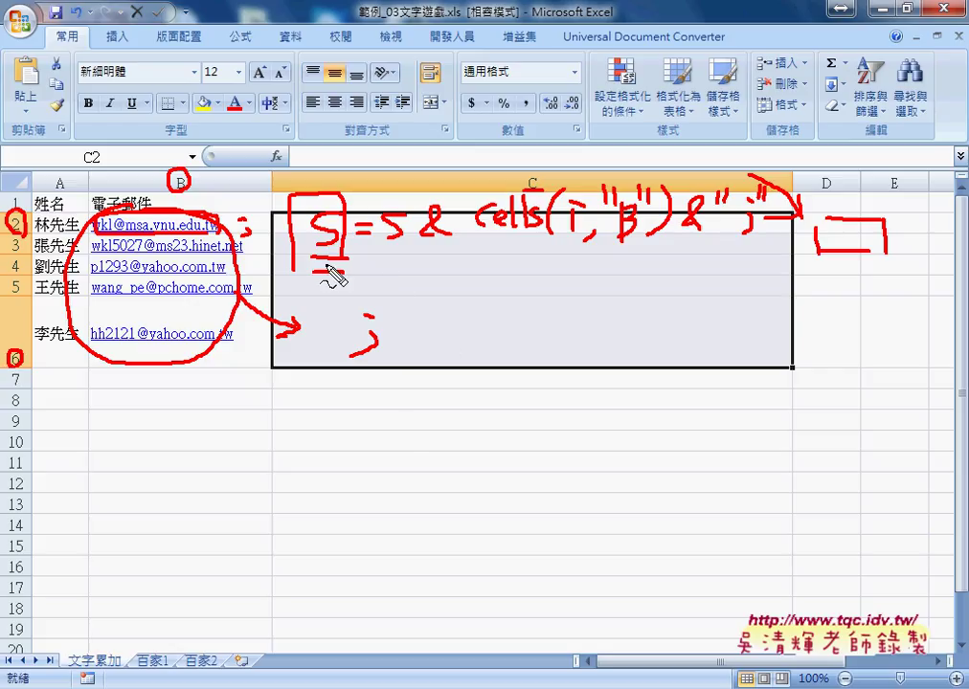
mouse_move(406, 277)
mouse_down()
mouse_move(457, 307)
mouse_move(476, 292)
mouse_up()
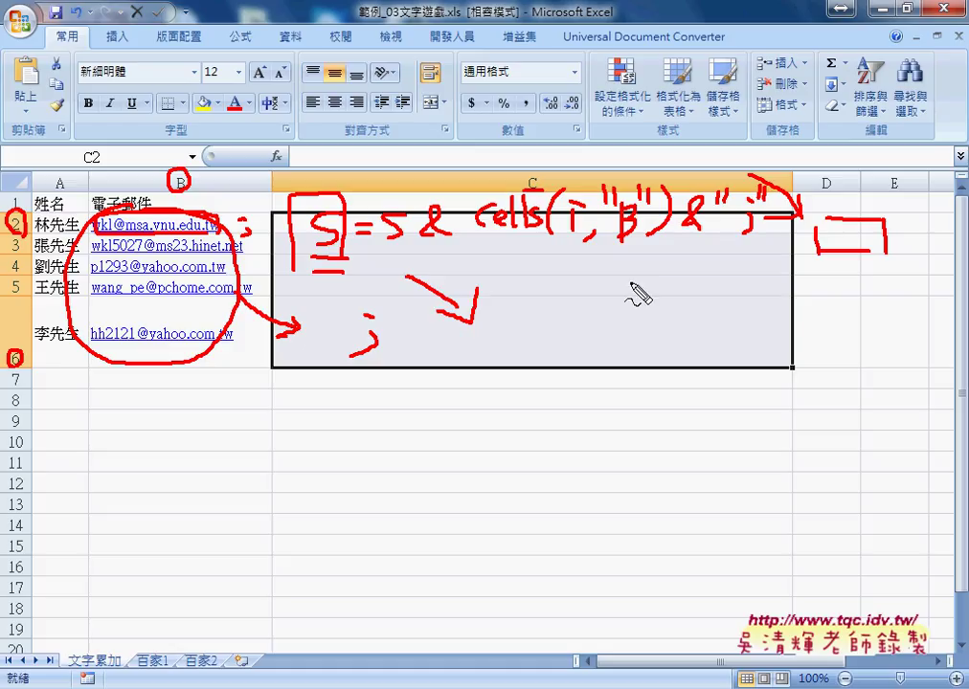
drag(814, 304, 867, 251)
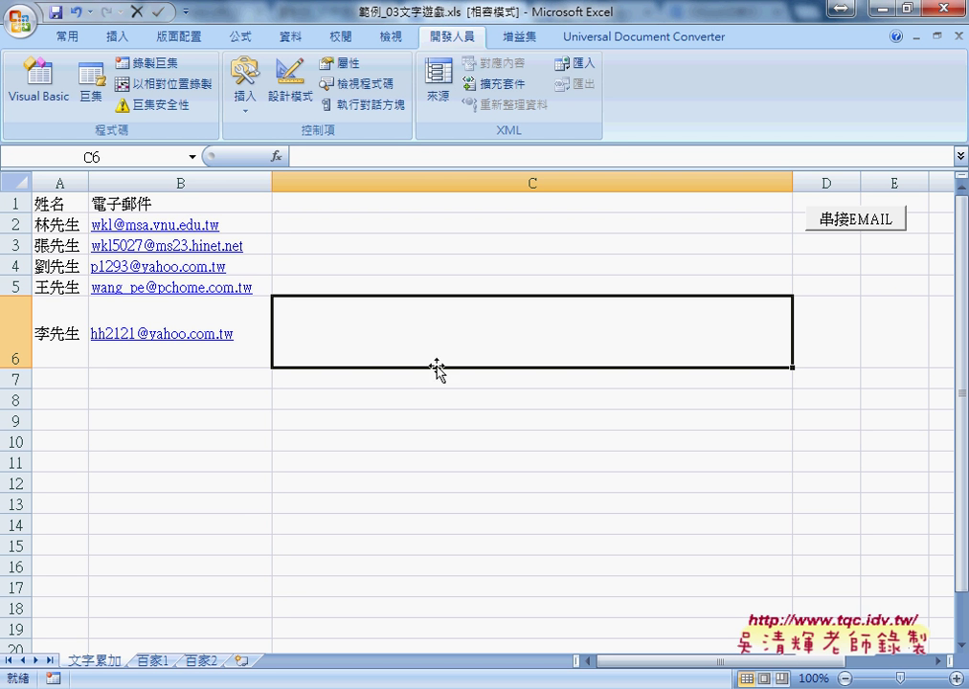
Open the 串接EMAIL button's assigned macro in the VBA editor via 指定巨集 and 編輯.
right_click(852, 223)
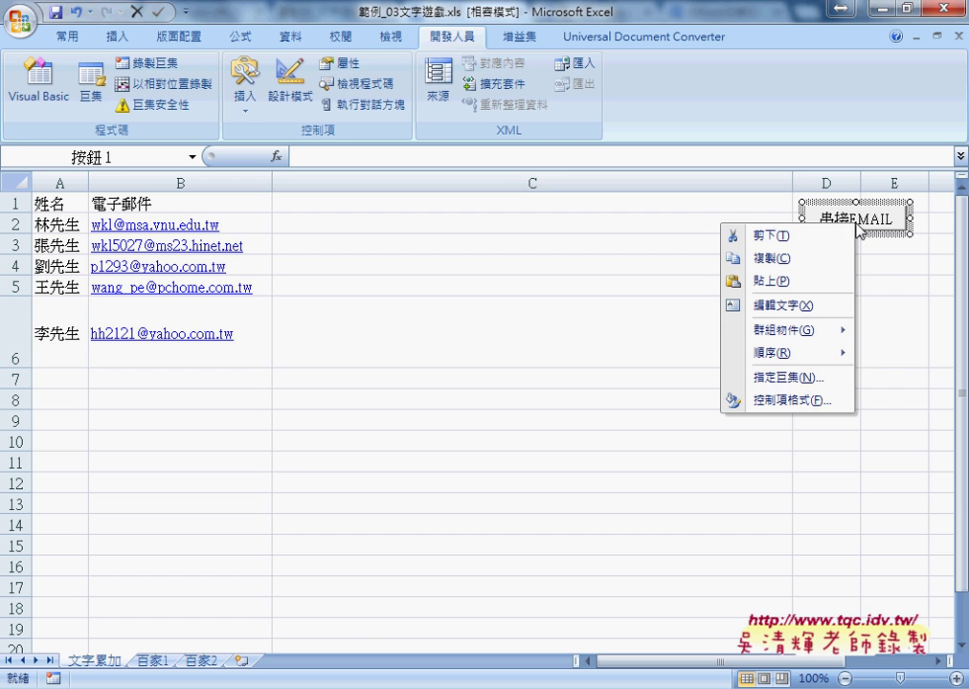
click(804, 379)
click(911, 261)
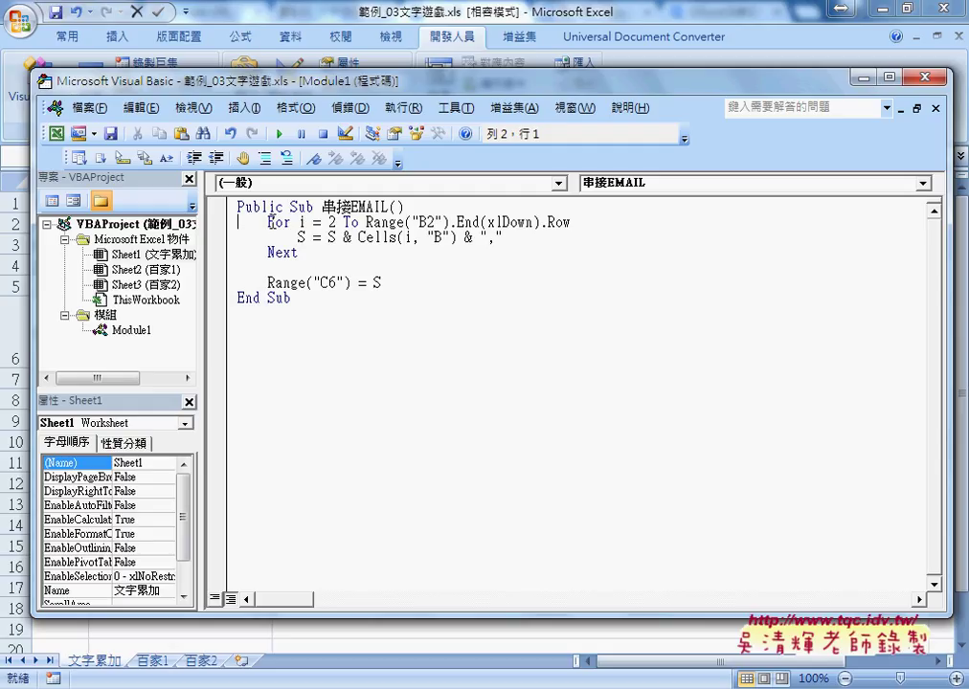
drag(290, 87, 489, 93)
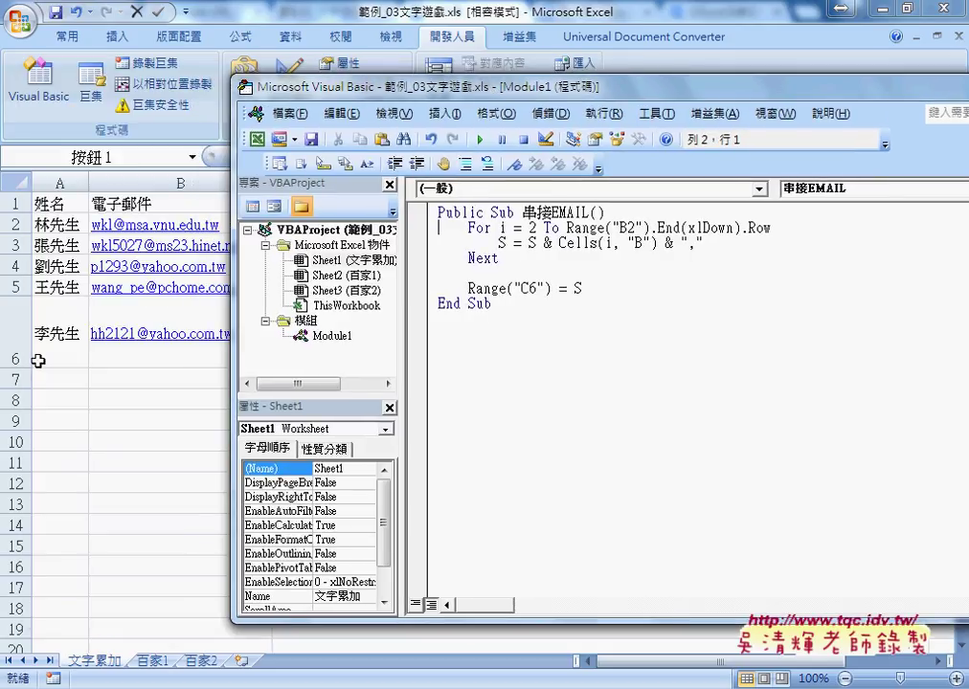
Highlight the loop's last-row expression and dismiss the Outlook RSS sync prompt.
click(541, 228)
click(566, 227)
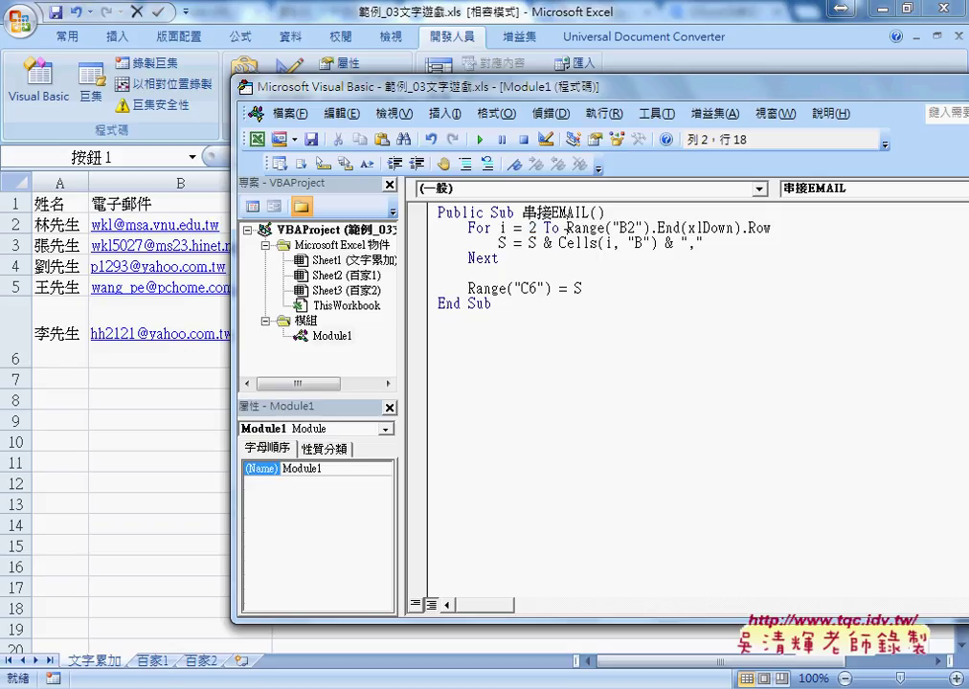
drag(566, 228, 796, 227)
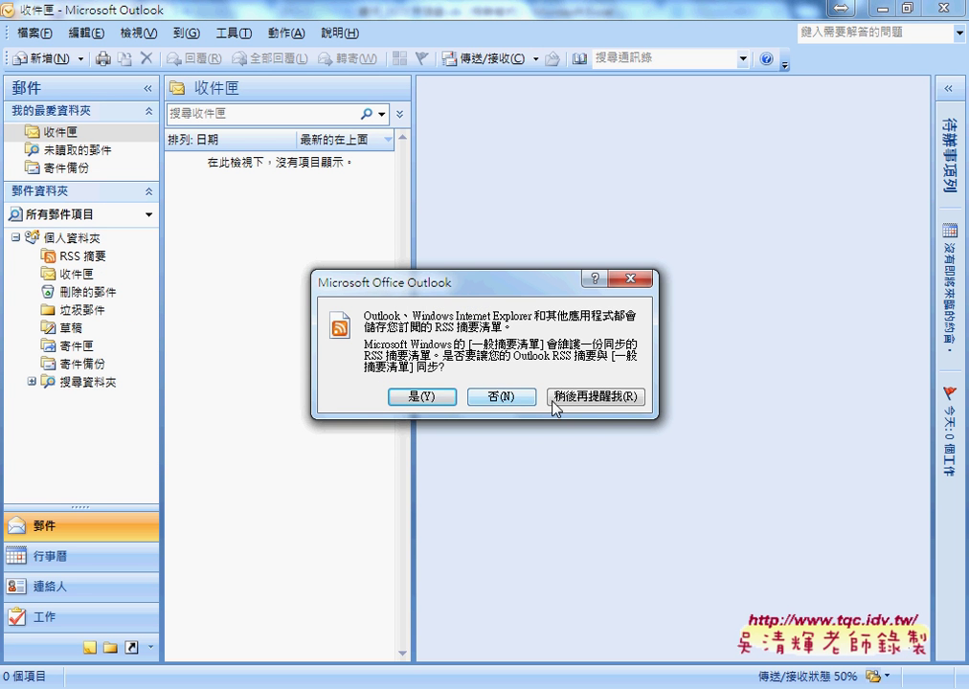
click(555, 396)
click(880, 11)
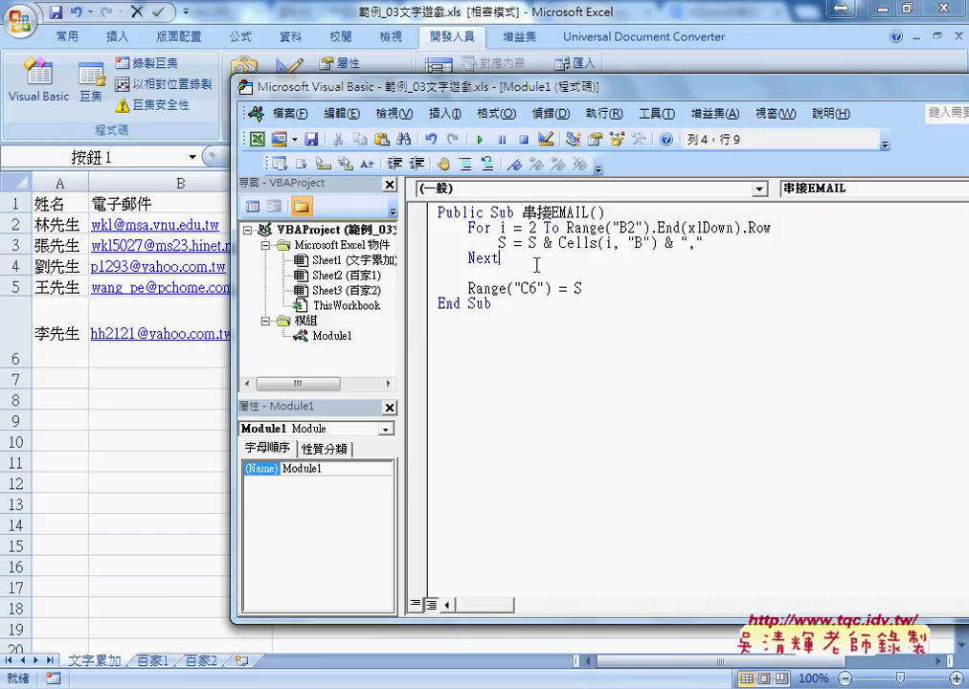
Replace the comma separator with ; in the S = S & Cells(i, "B") line.
drag(528, 243, 552, 243)
drag(559, 243, 618, 243)
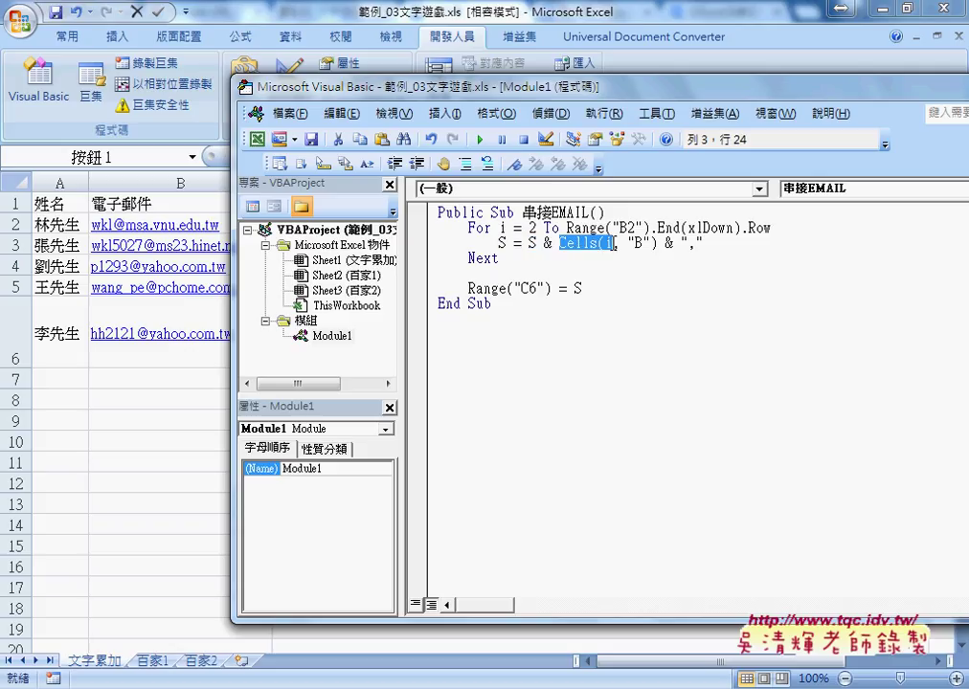
click(644, 242)
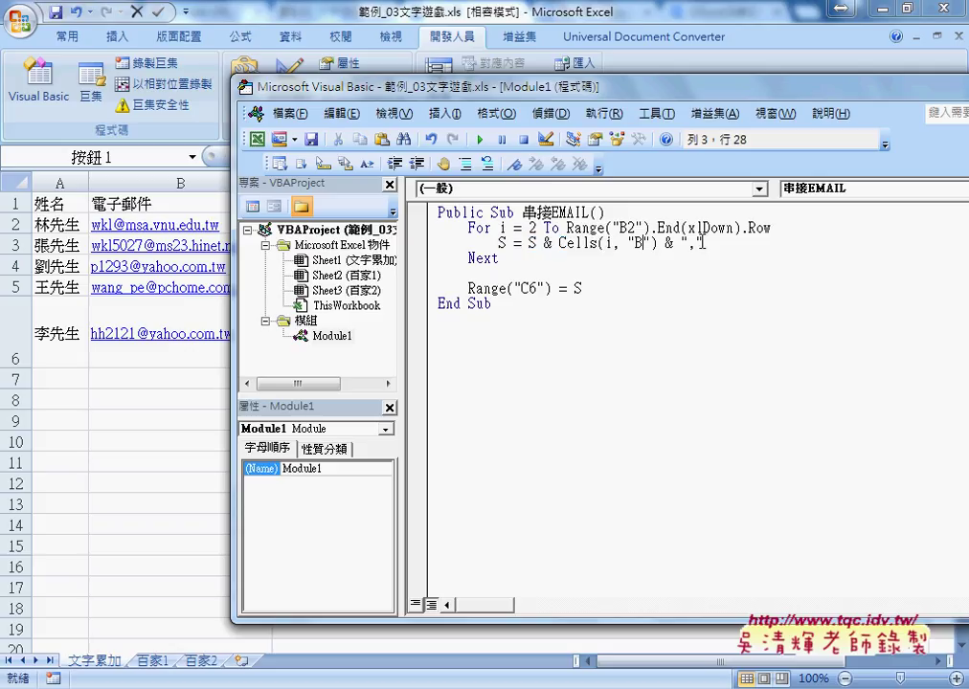
drag(697, 243, 689, 243)
text(;)
Move the code window aside to view the sheet and highlight the S written to C6.
drag(543, 94, 785, 106)
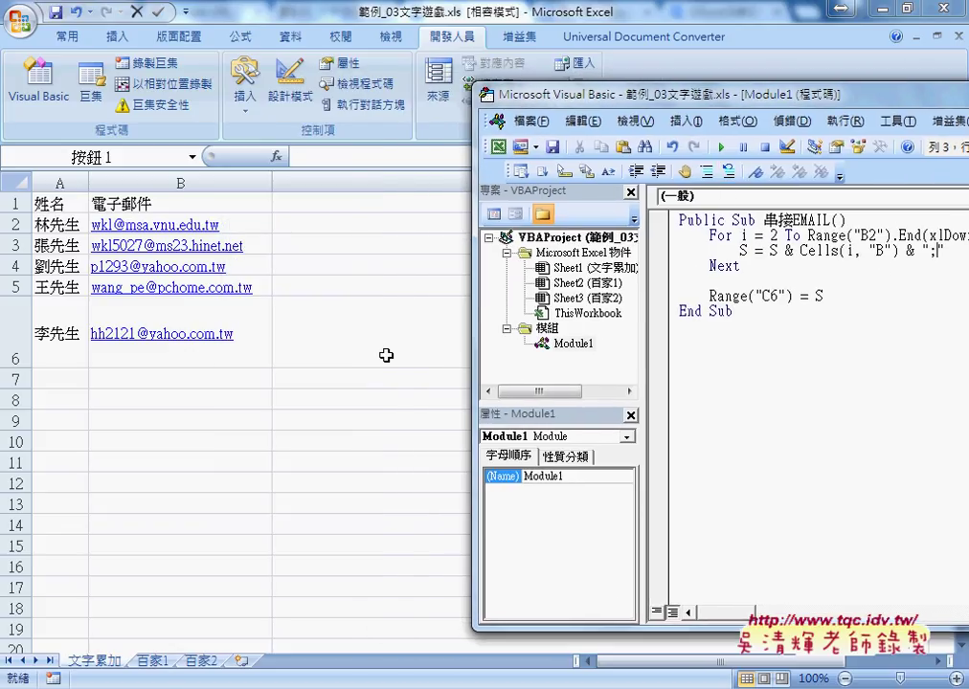
double_click(819, 297)
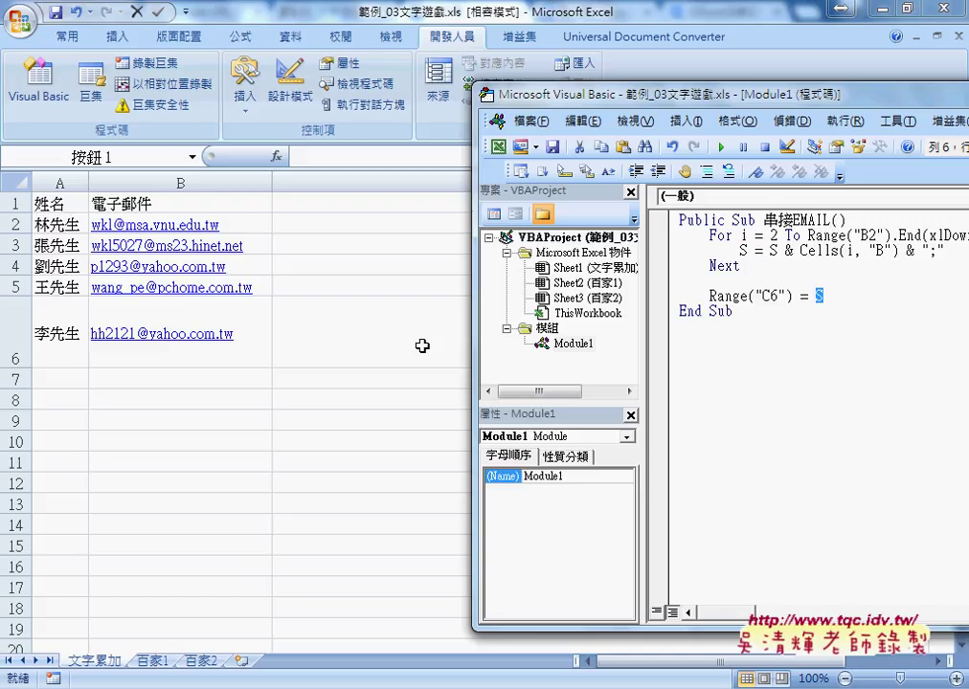
click(795, 267)
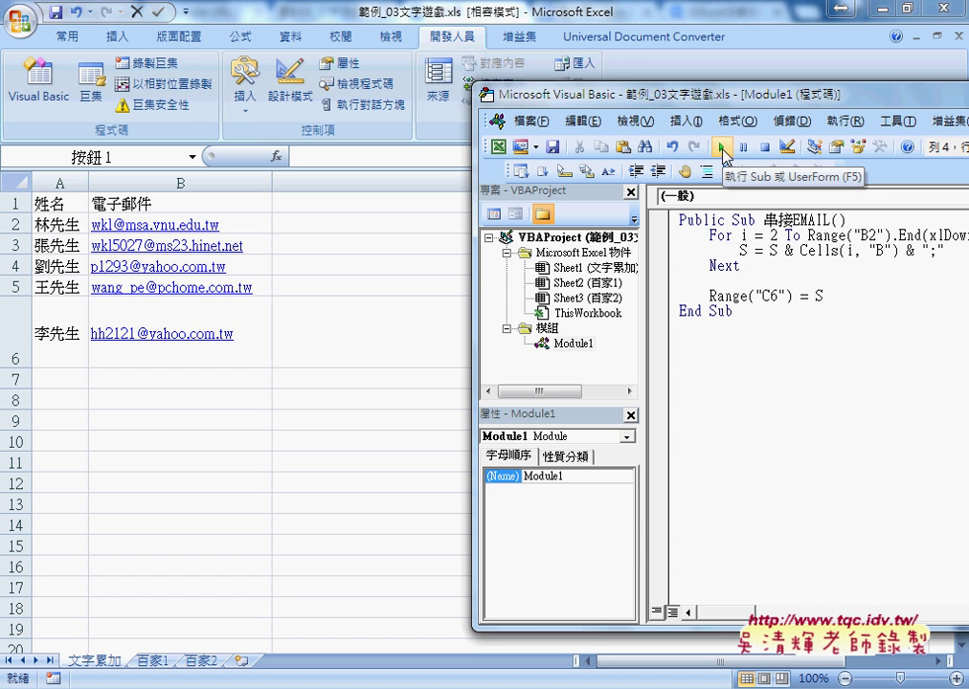
Run the 串接EMAIL macro and inspect the semicolon-joined addresses it writes to C6.
click(722, 147)
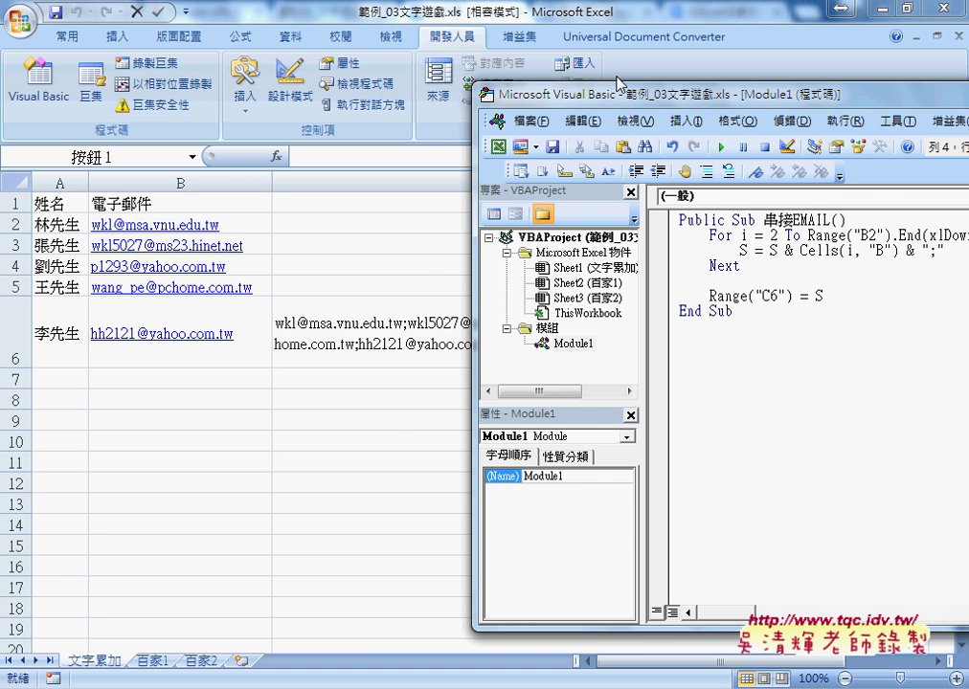
drag(620, 102, 283, 409)
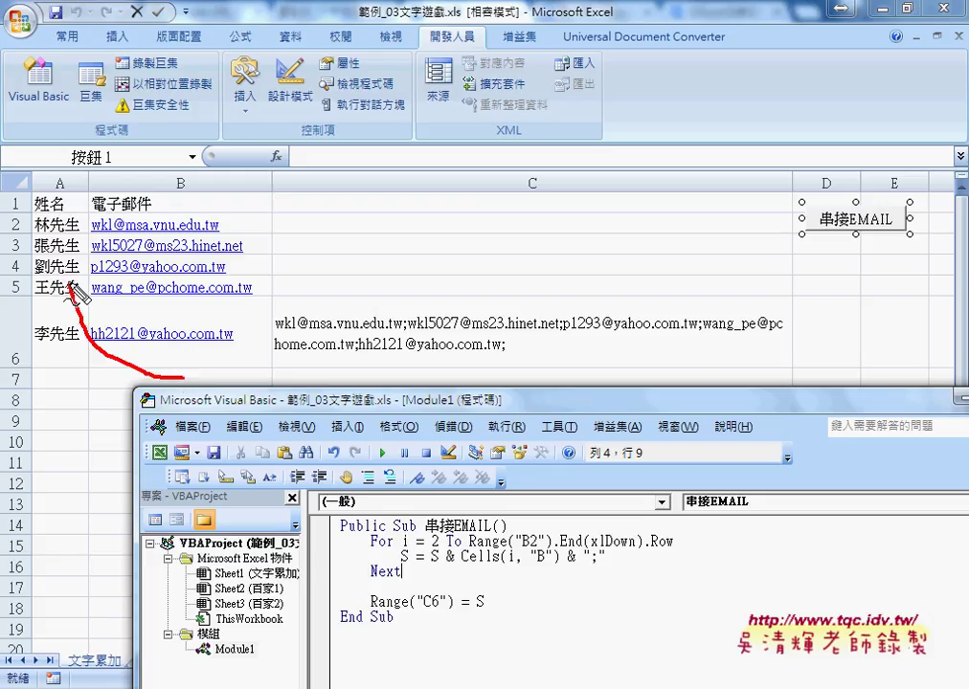
drag(181, 377, 222, 368)
drag(257, 297, 407, 273)
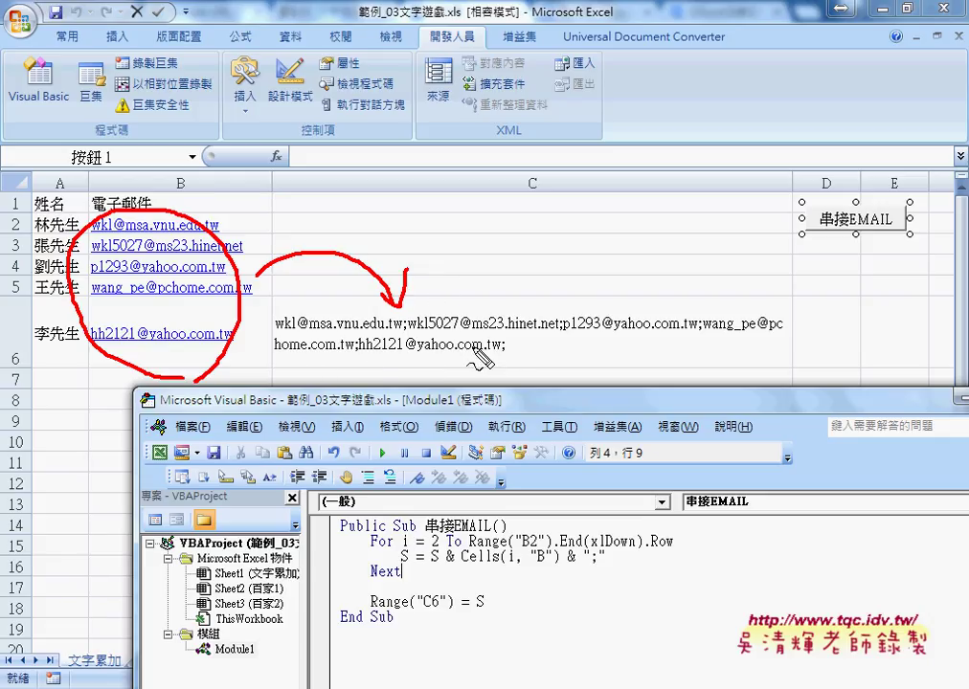
mouse_move(584, 564)
mouse_down()
mouse_move(605, 566)
mouse_move(605, 575)
mouse_up()
drag(276, 330, 403, 330)
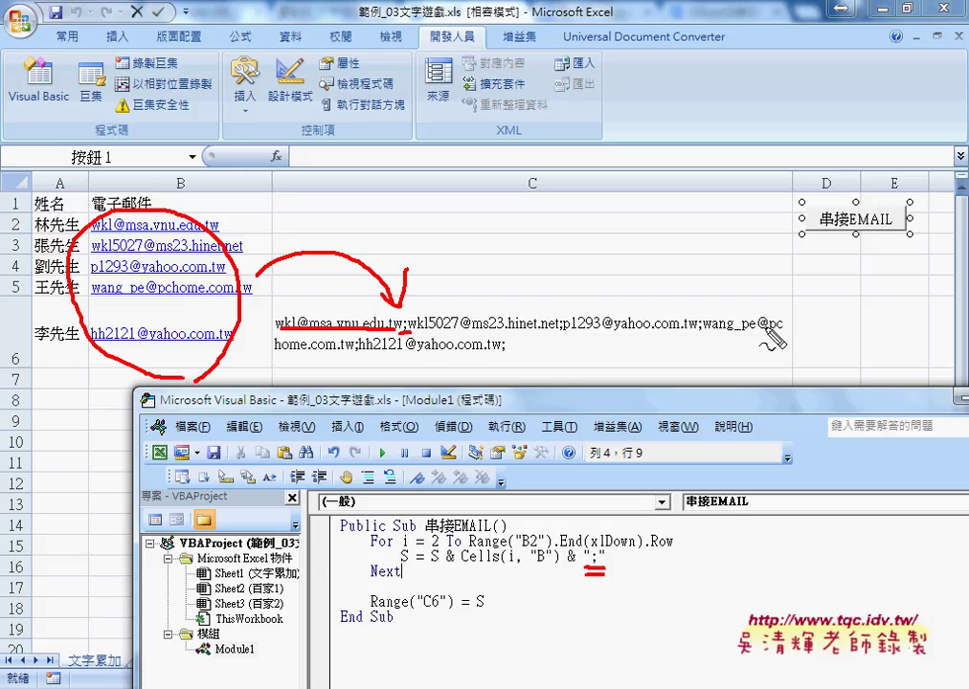
mouse_move(360, 355)
mouse_down()
mouse_move(496, 352)
mouse_move(512, 362)
mouse_move(494, 370)
mouse_move(535, 390)
mouse_up()
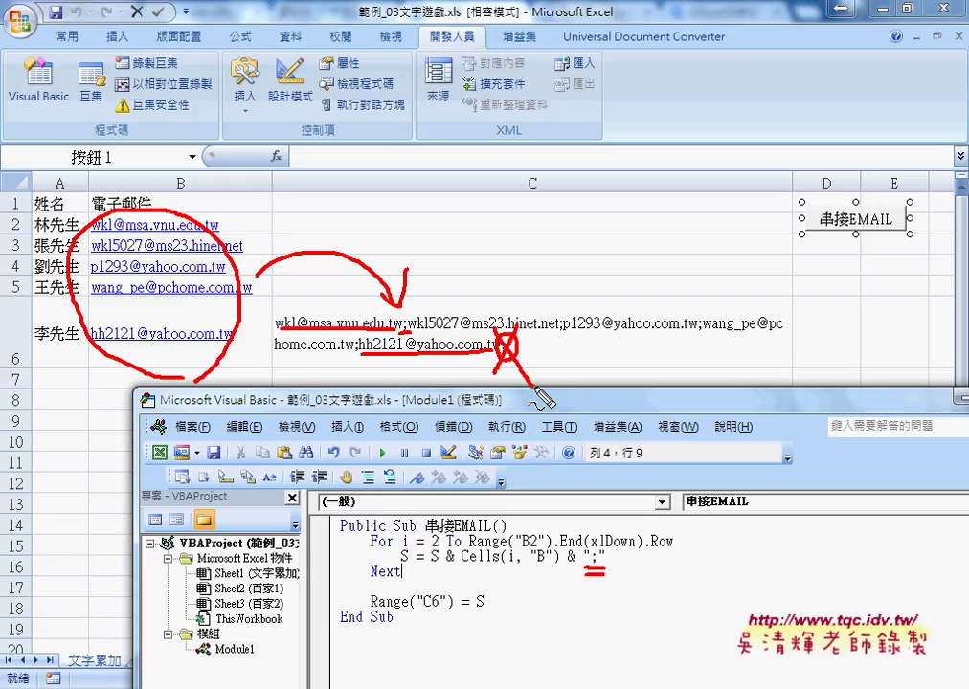
mouse_move(474, 610)
mouse_down()
mouse_move(486, 610)
mouse_move(472, 589)
mouse_up()
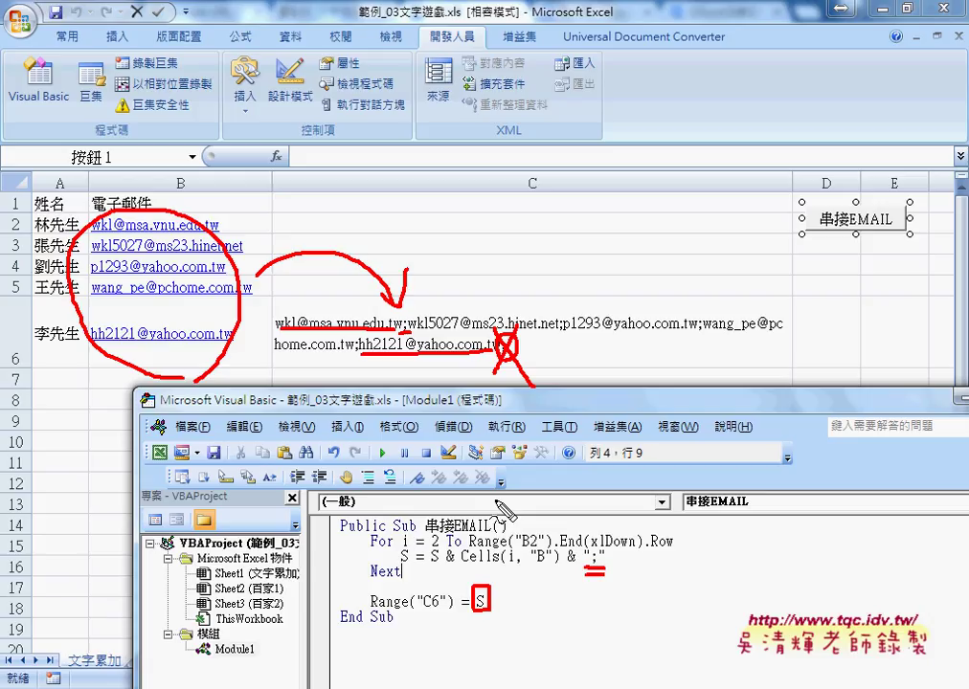
key(Escape)
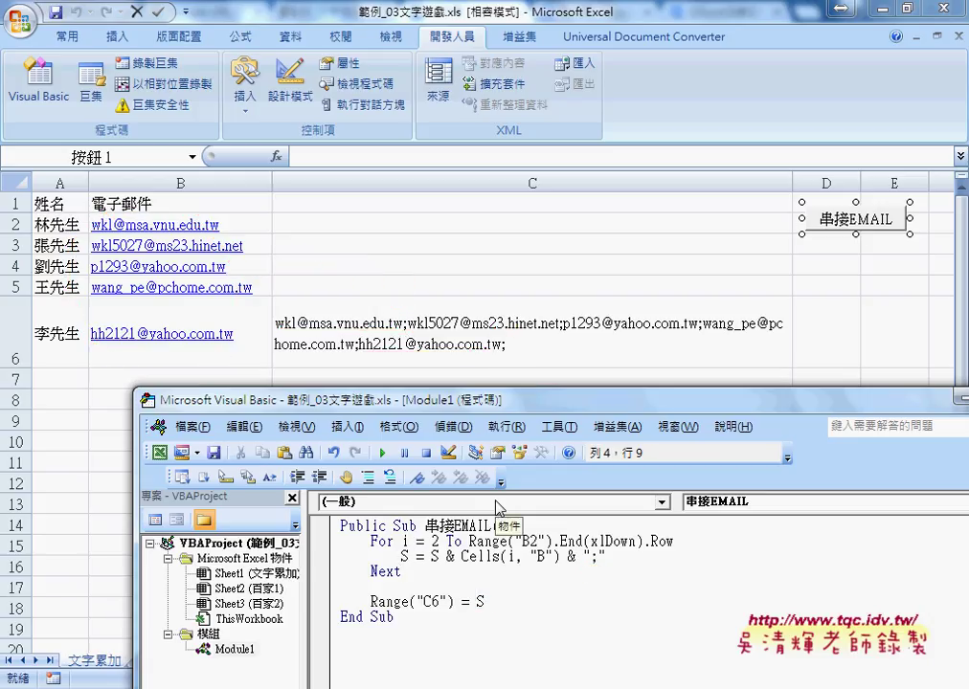
Try deleting C6's trailing semicolon, then undo the change with Ctrl+Z.
click(509, 340)
double_click(495, 346)
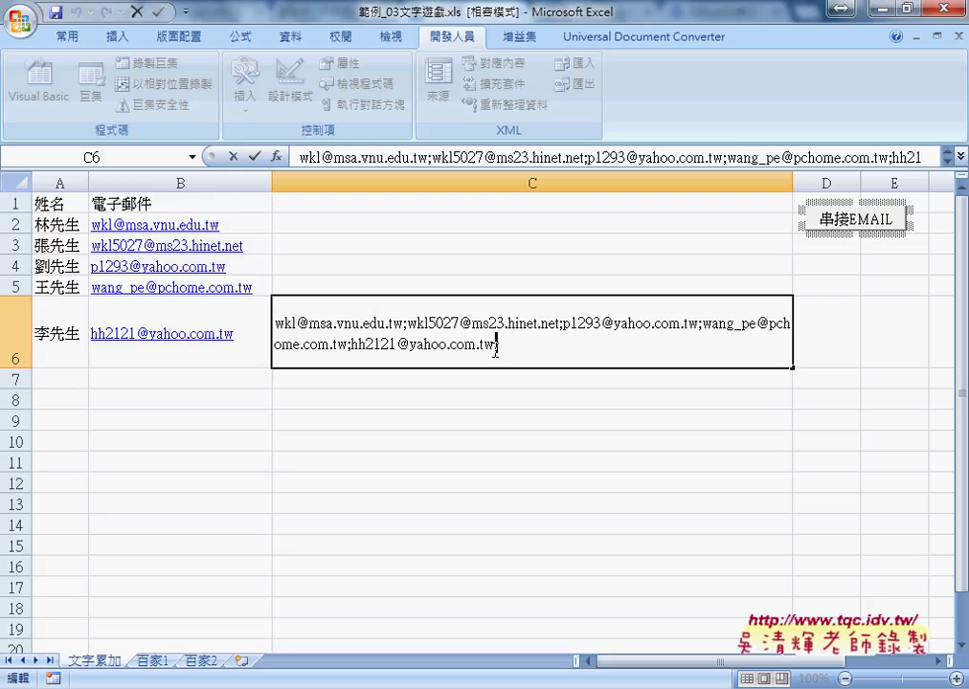
key(BackSpace)
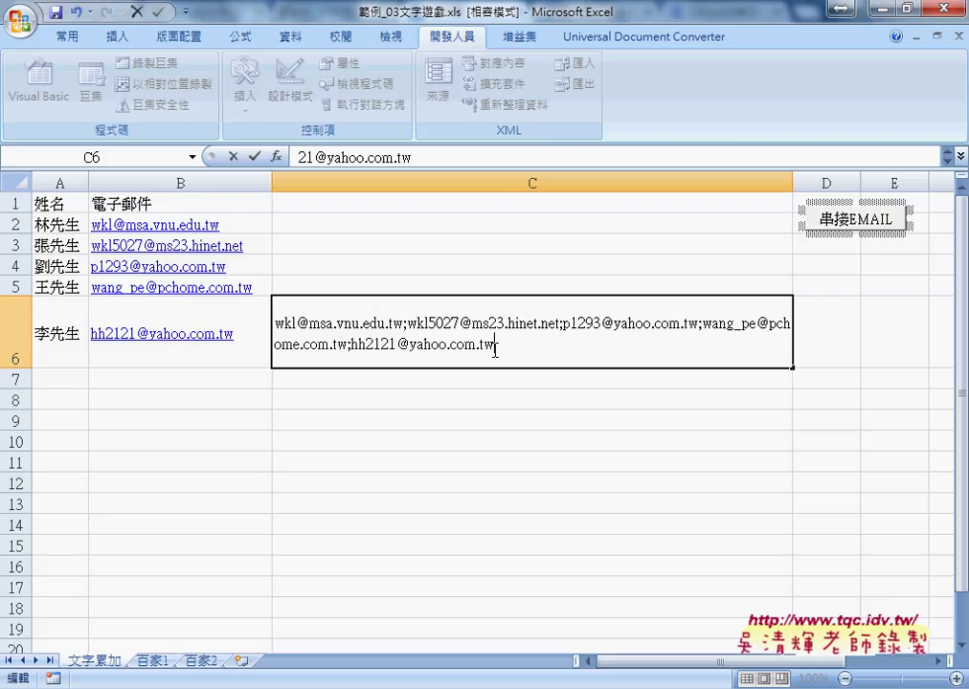
click(529, 391)
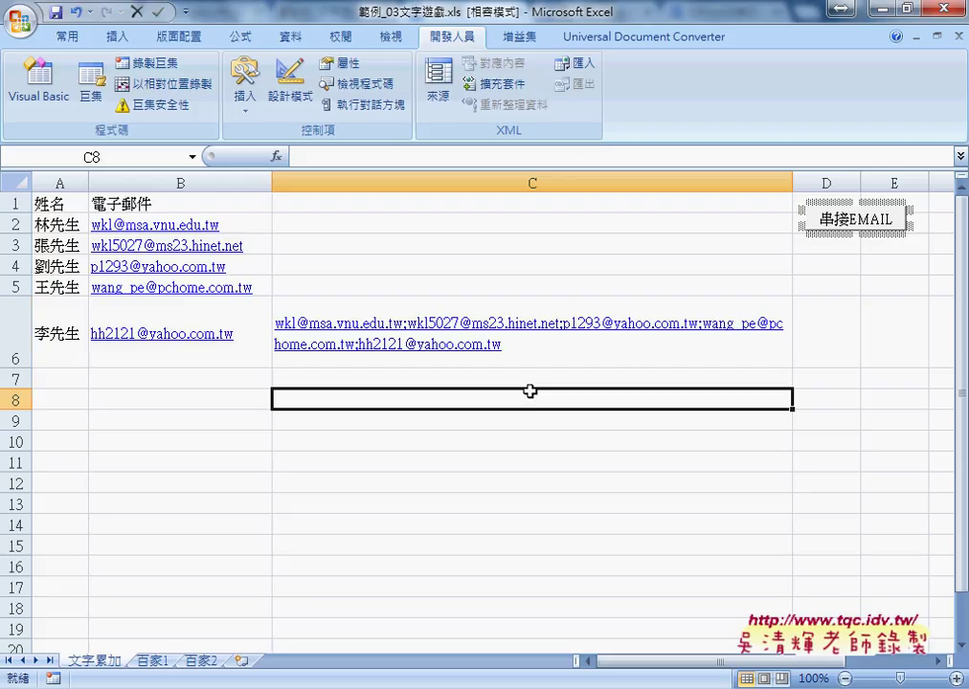
key(ctrl+z)
key(ctrl+z)
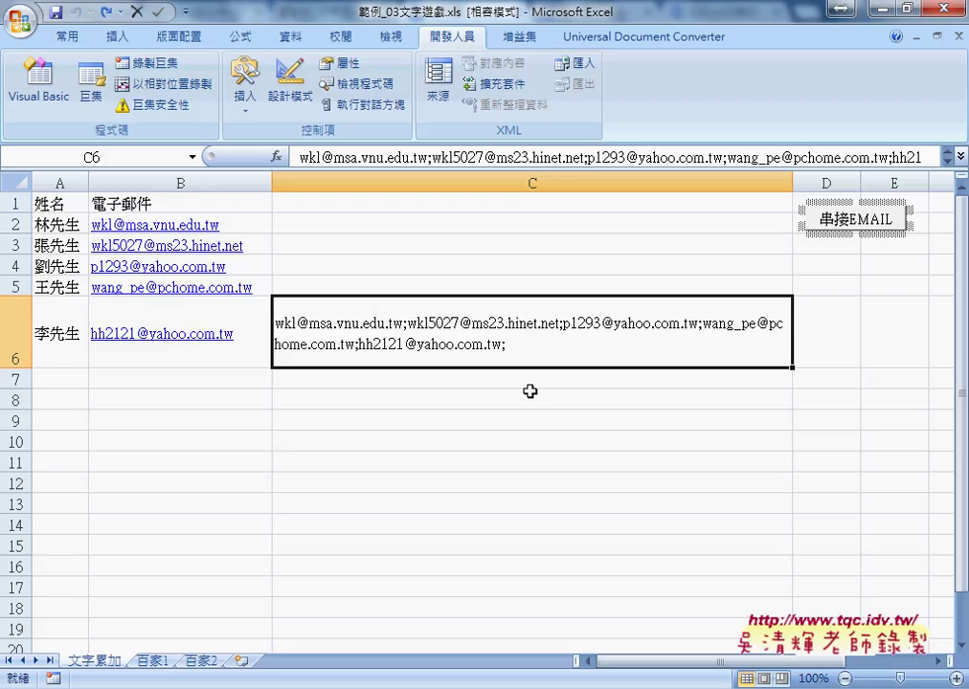
Return to the VBA editor and type left( before S on the Range("C6") line.
mouse_move(435, 688)
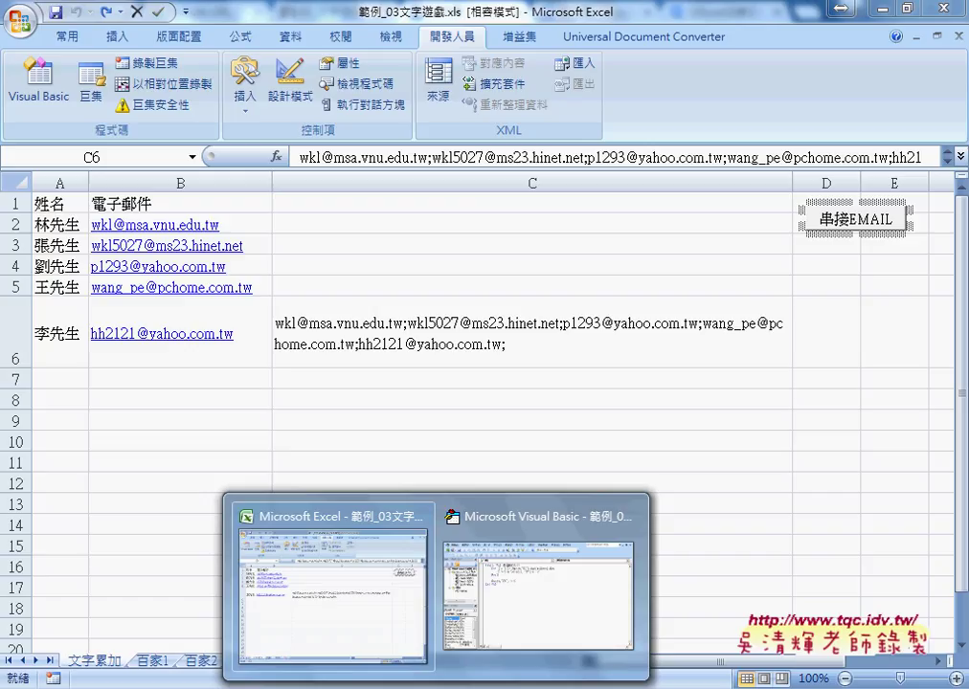
click(490, 645)
mouse_move(529, 464)
mouse_down()
mouse_move(516, 410)
mouse_move(492, 393)
mouse_up()
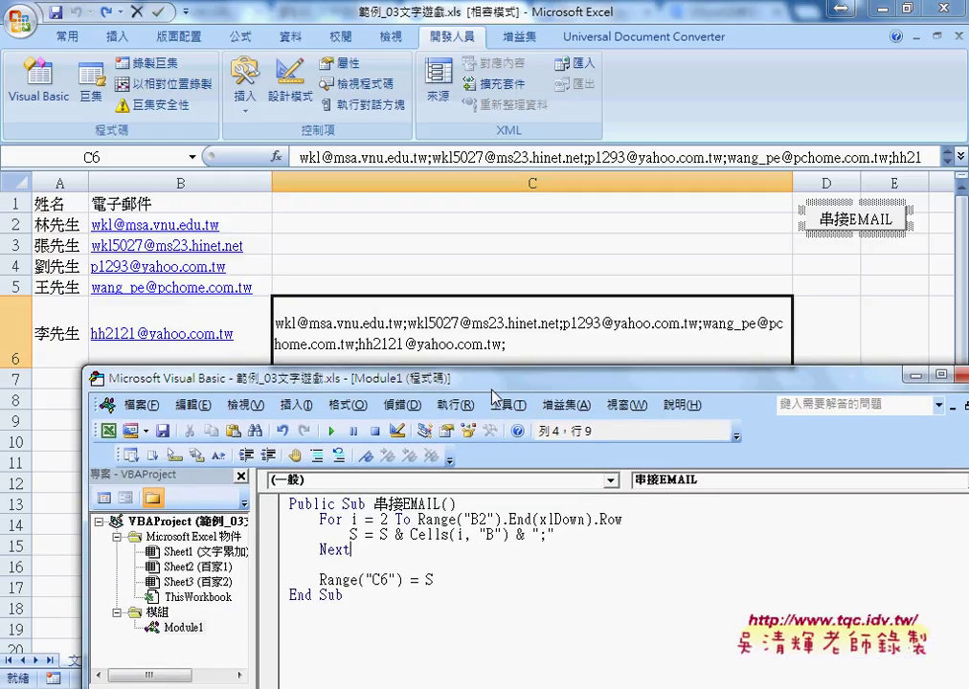
click(495, 579)
click(432, 580)
text(eft)
text(()
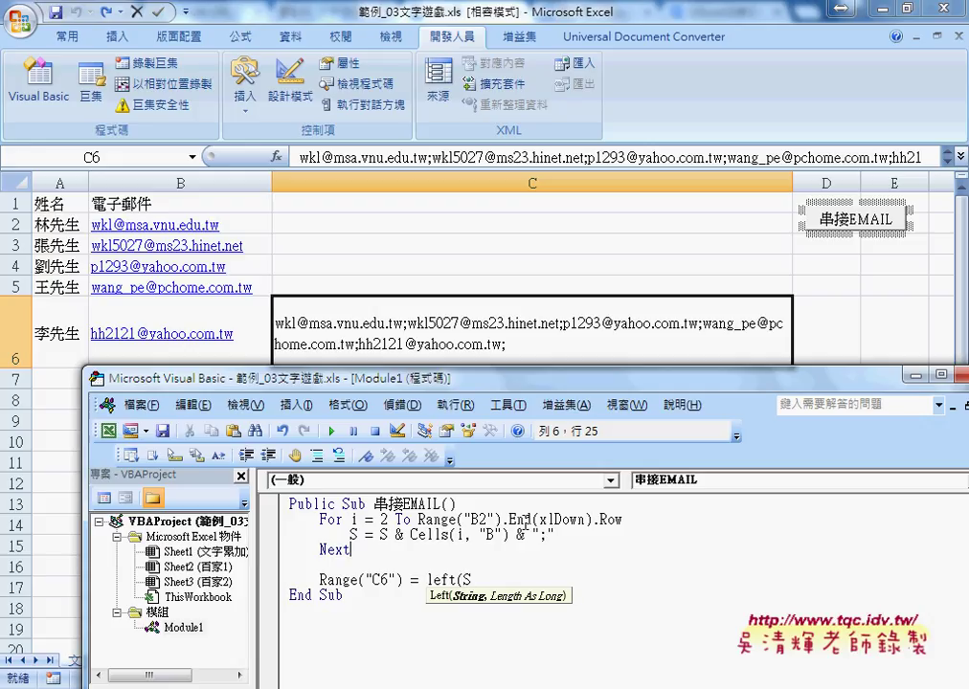
text(,)
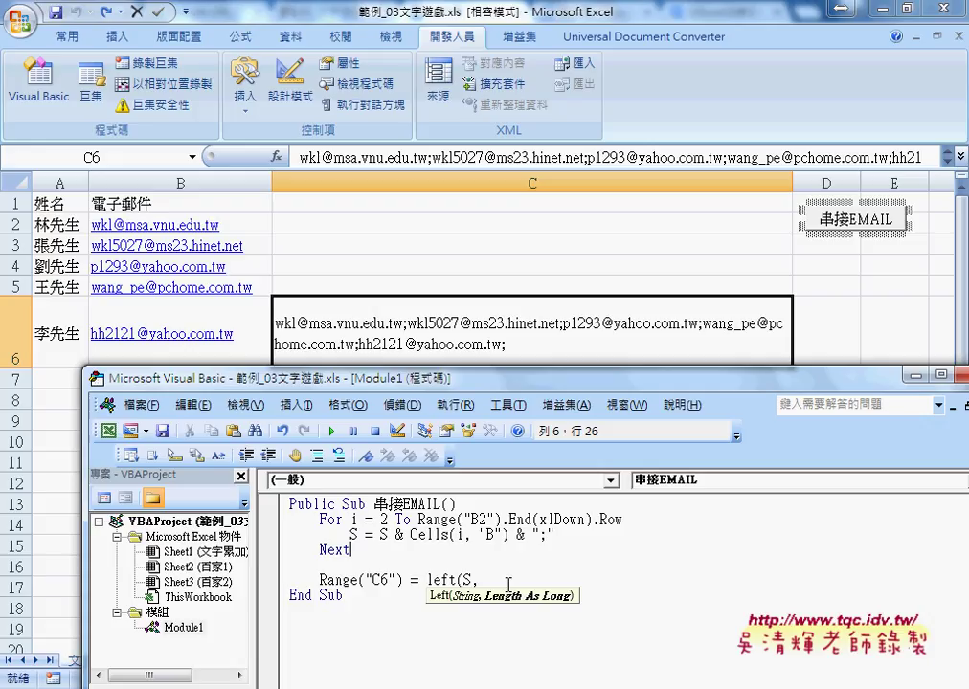
Finish the line as Range("C6") = Left(S, Len(S) - 1) and review its arguments.
text(1)
text(e)
text(n)
text(()
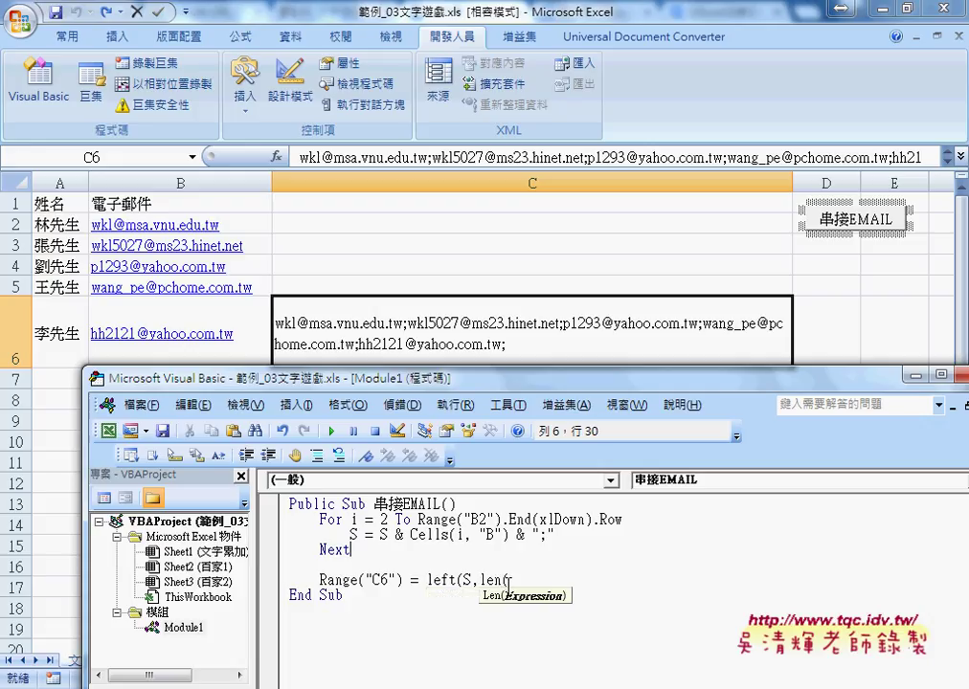
text(S)
text())
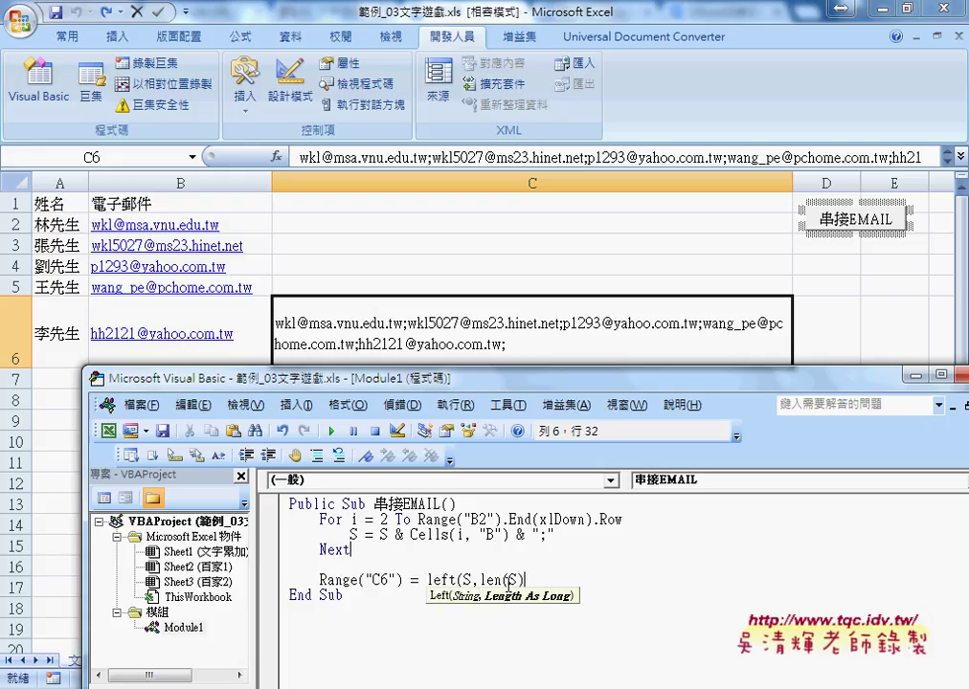
text(-1)
text())
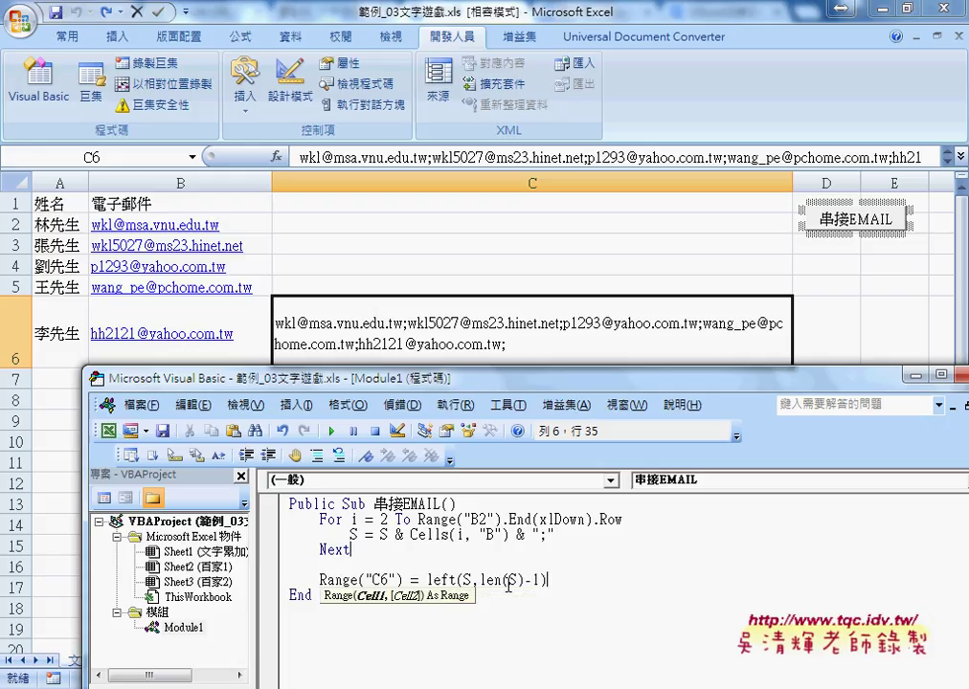
click(537, 603)
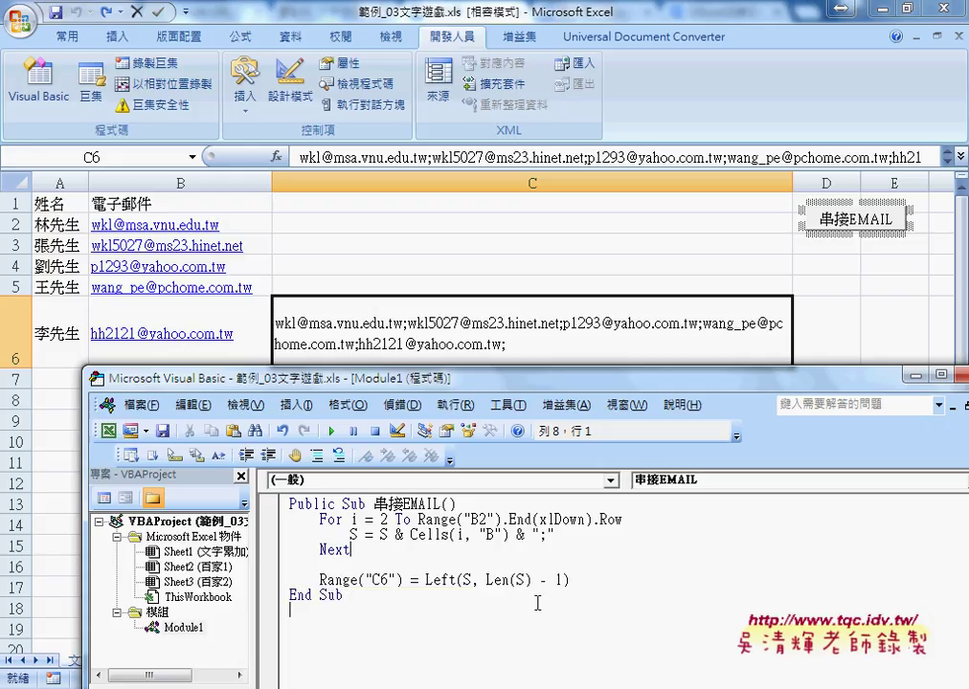
double_click(468, 580)
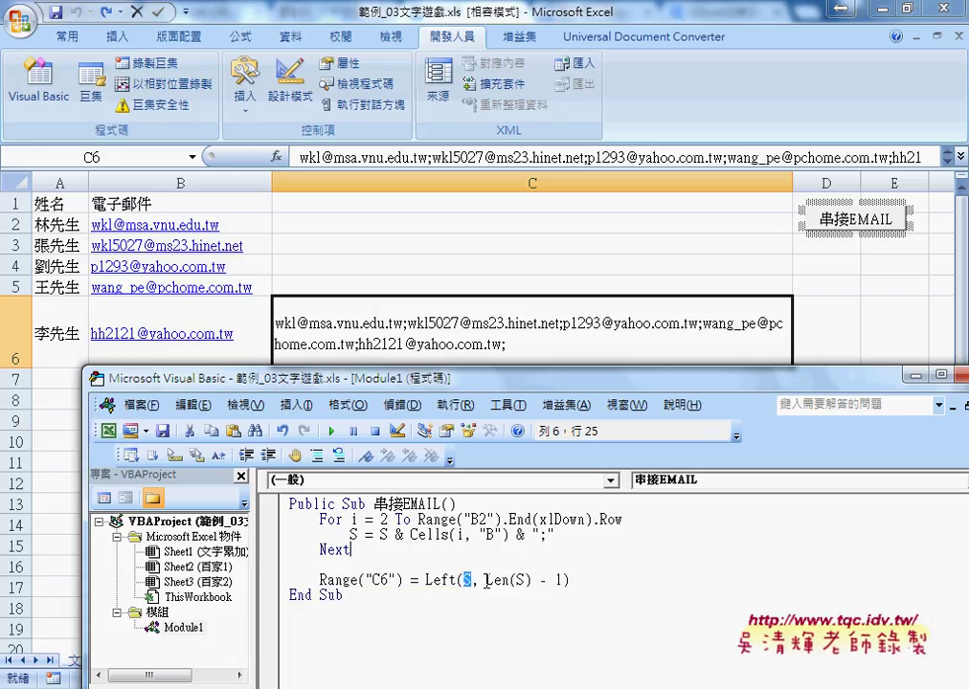
double_click(498, 580)
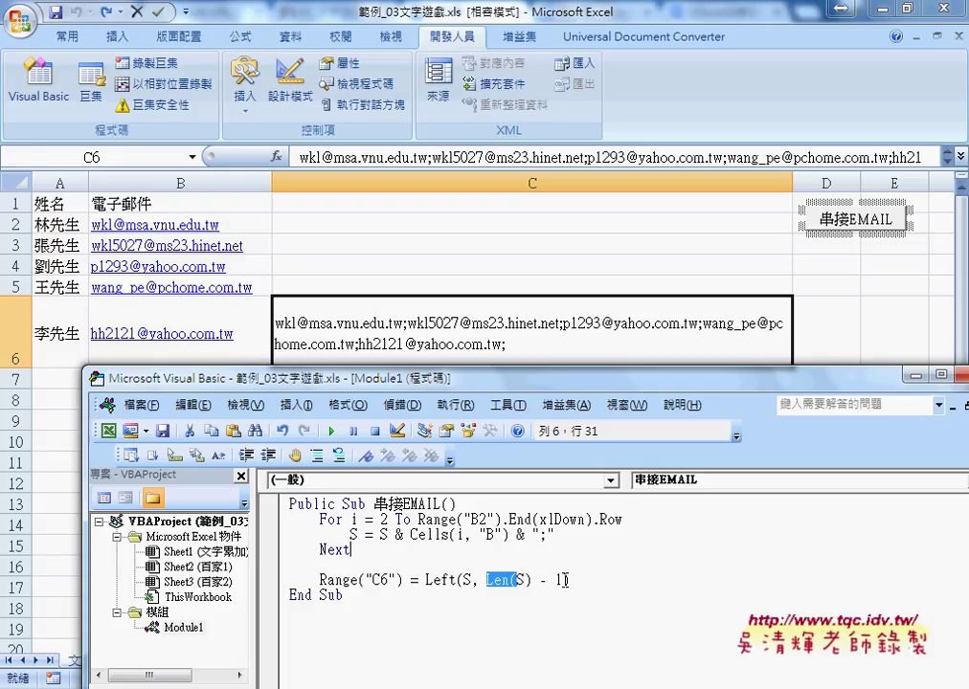
drag(566, 580, 541, 580)
Rerun the macro so C6 has no trailing semicolon, then select Left in the C6 line.
click(531, 580)
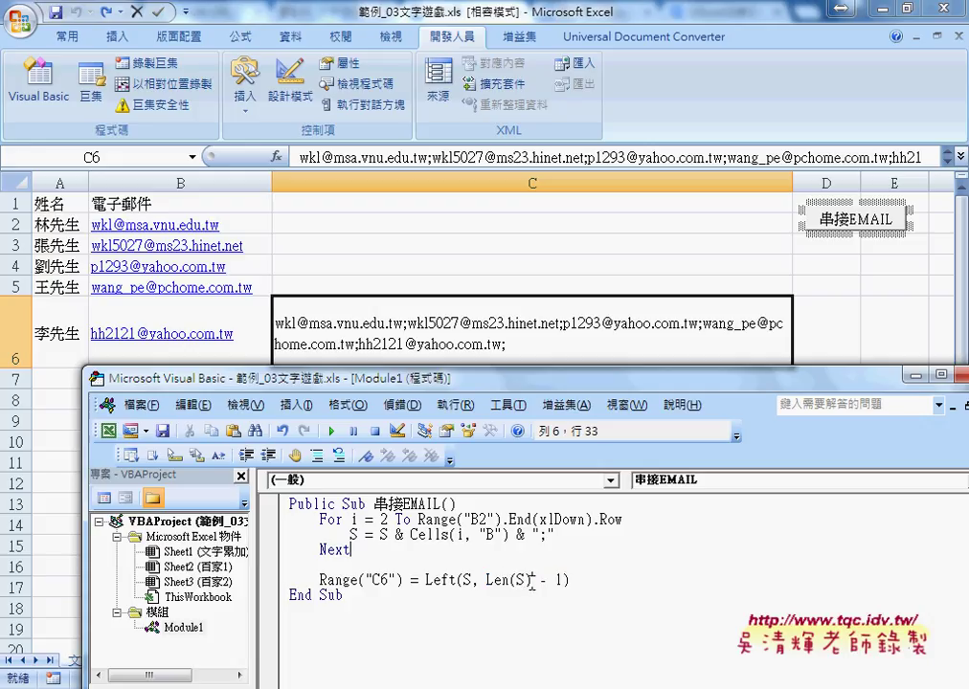
click(332, 433)
double_click(440, 580)
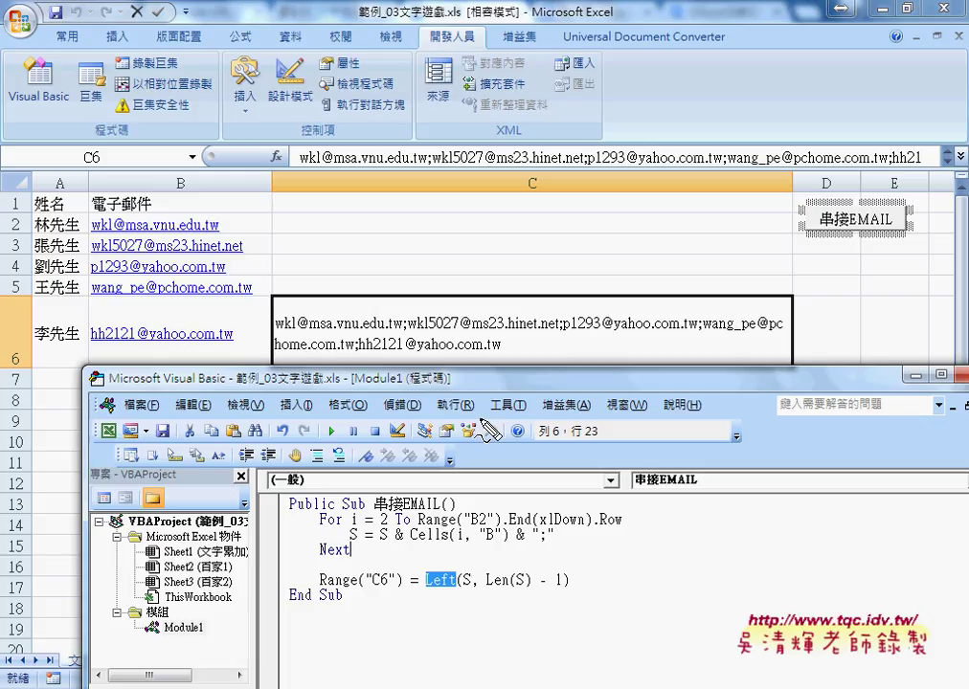
drag(493, 383, 571, 392)
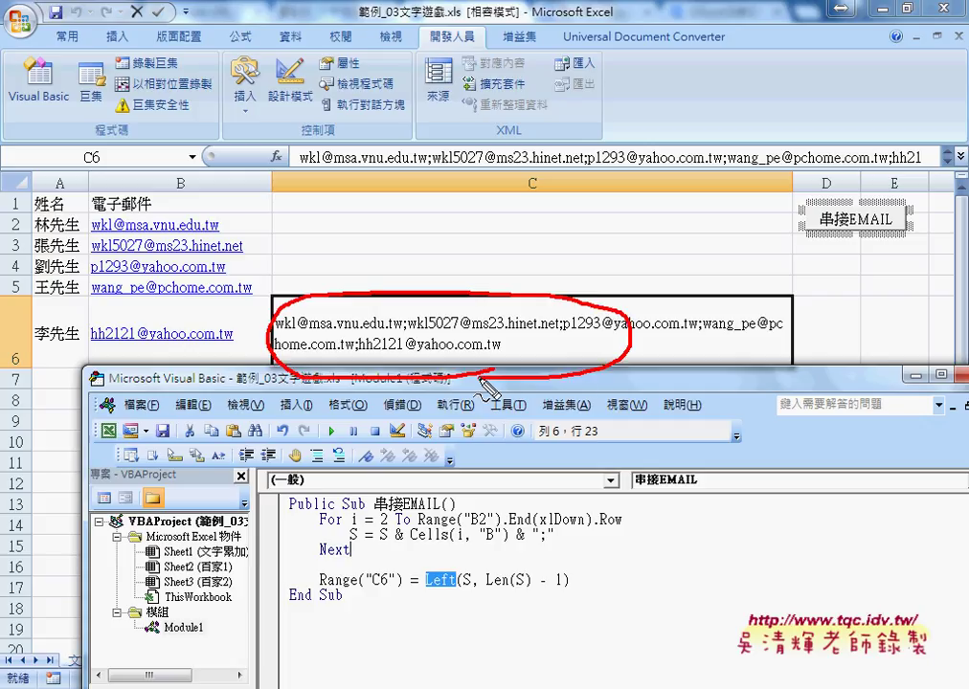
mouse_move(716, 359)
mouse_down()
mouse_move(645, 347)
mouse_move(660, 353)
mouse_up()
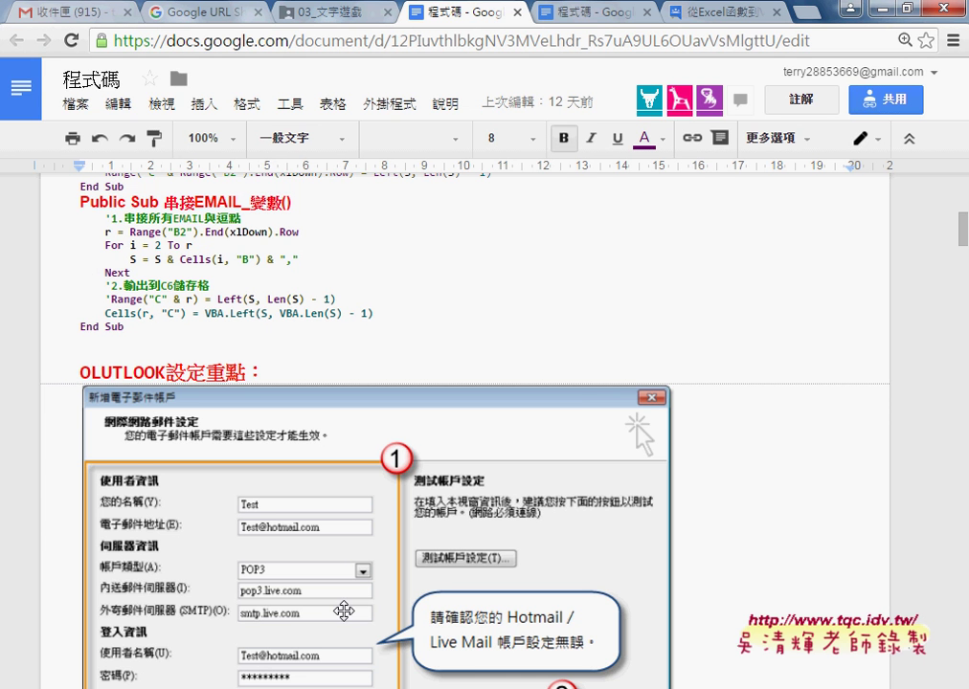
Scroll to the OLUTLOOK設定重點 section and select its heading word.
scroll(497, 363, down, 3)
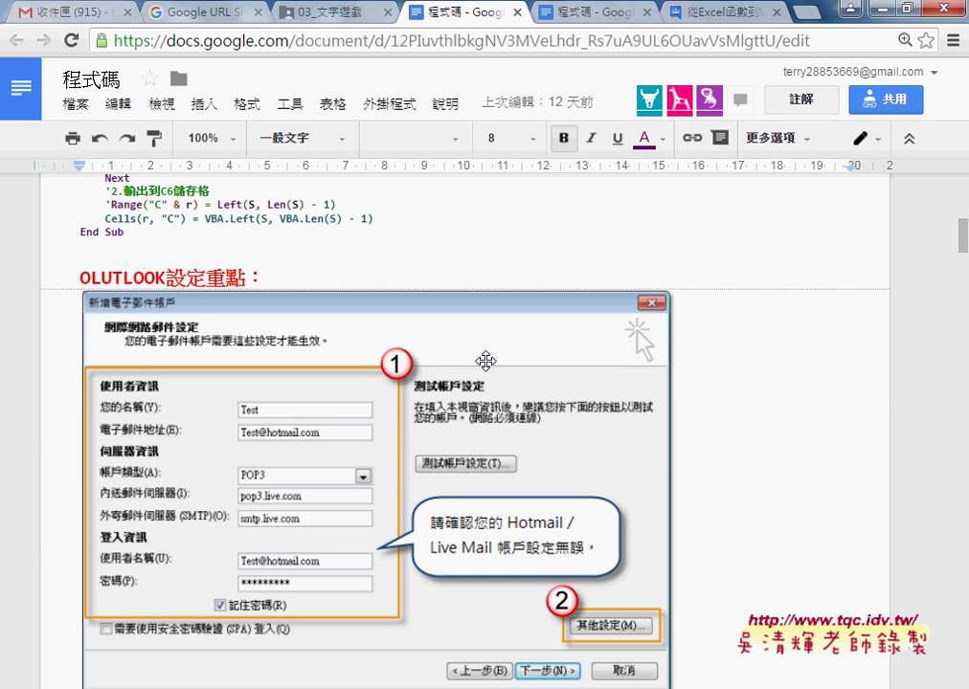
drag(81, 276, 169, 276)
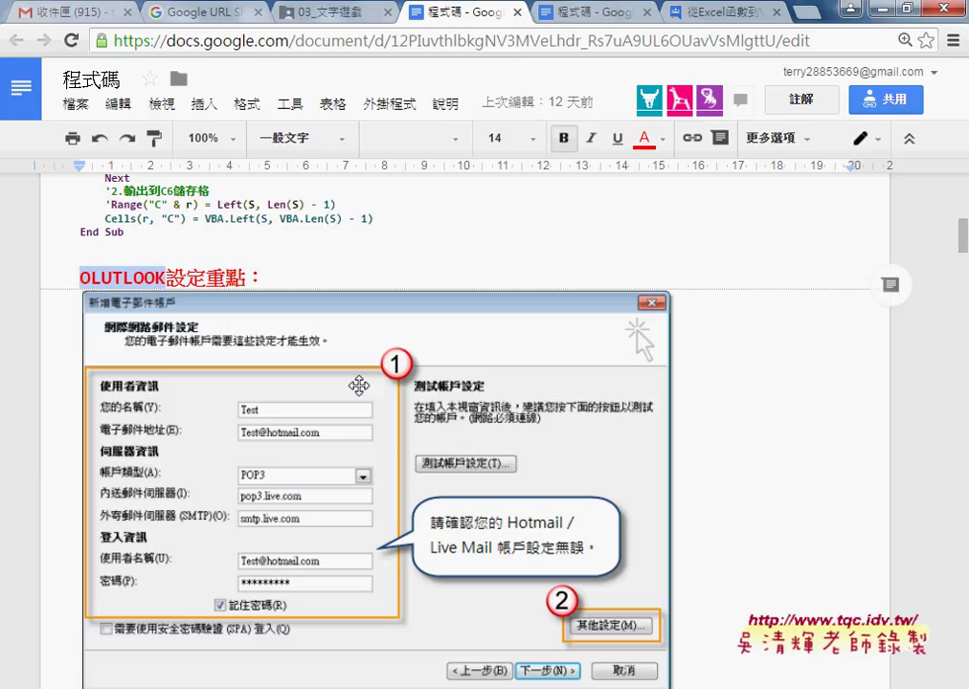
key(super)
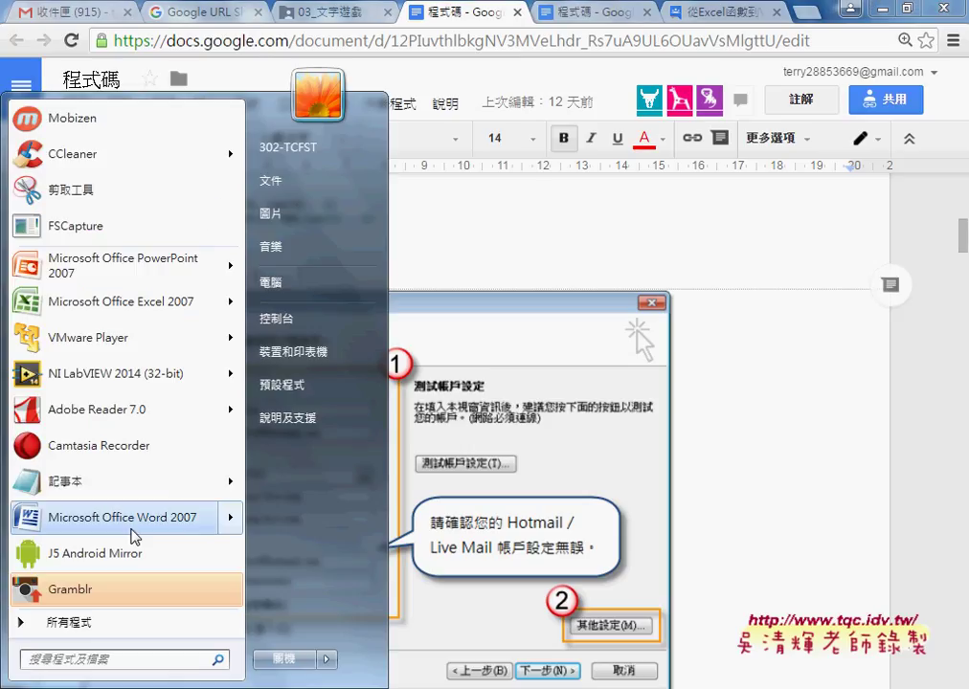
click(107, 630)
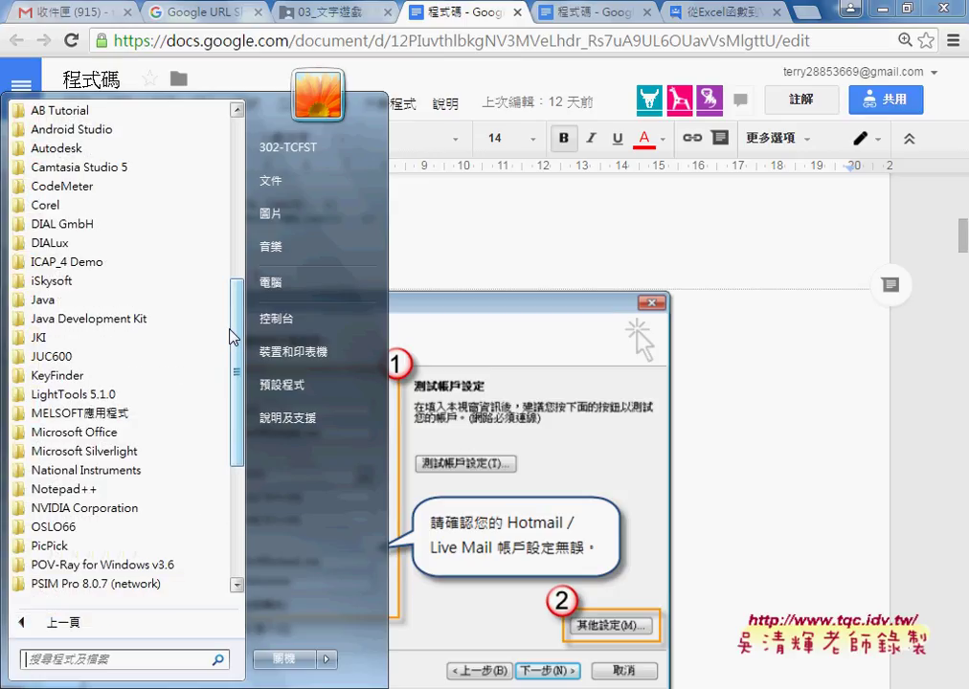
mouse_move(234, 335)
mouse_down()
mouse_move(239, 299)
mouse_move(249, 410)
mouse_up()
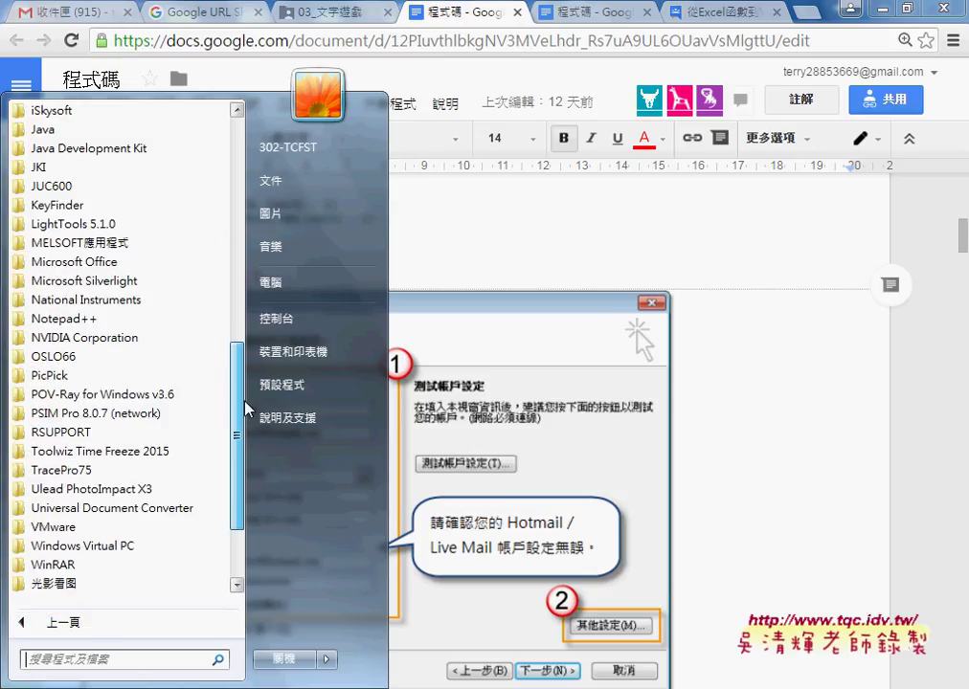
click(158, 262)
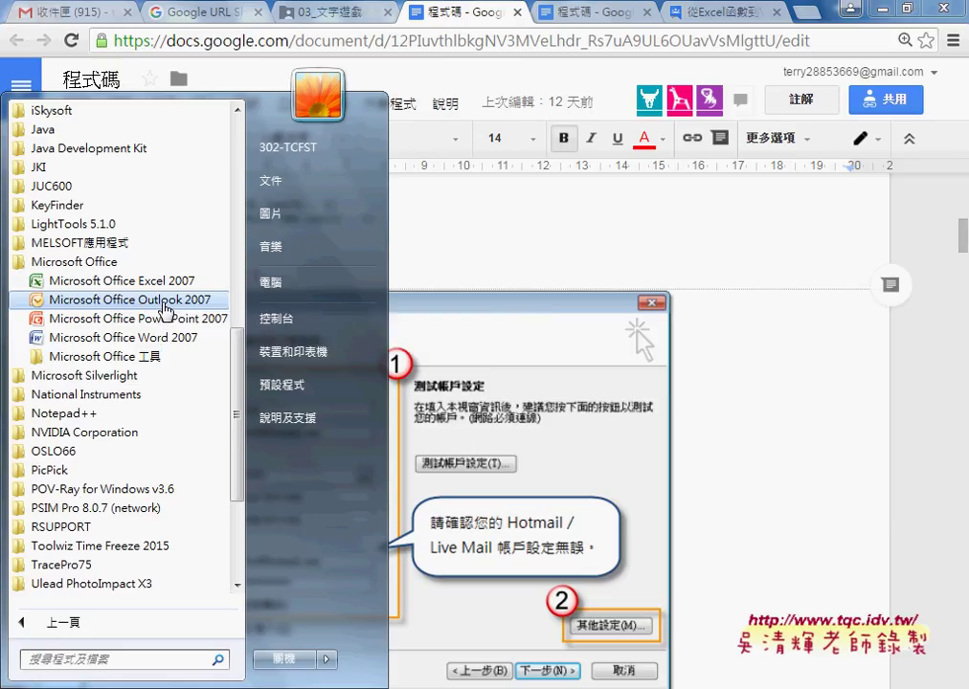
click(697, 402)
scroll(693, 400, down, 5)
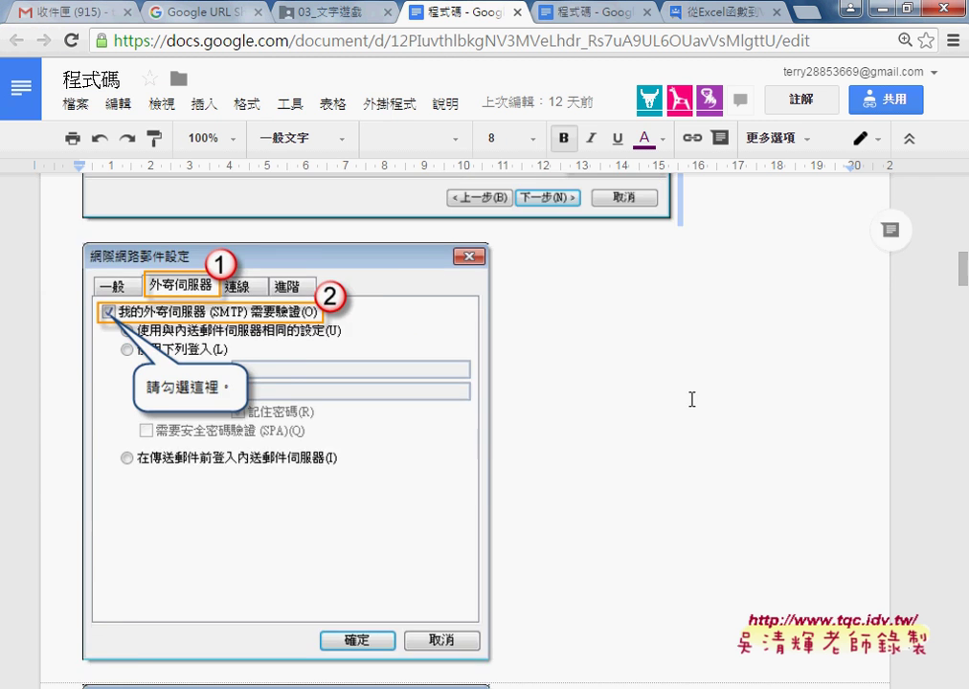
Scroll past the Outlook setting screenshots and select the whole Sub 用Outlook郵寄() code.
scroll(691, 399, up, 3)
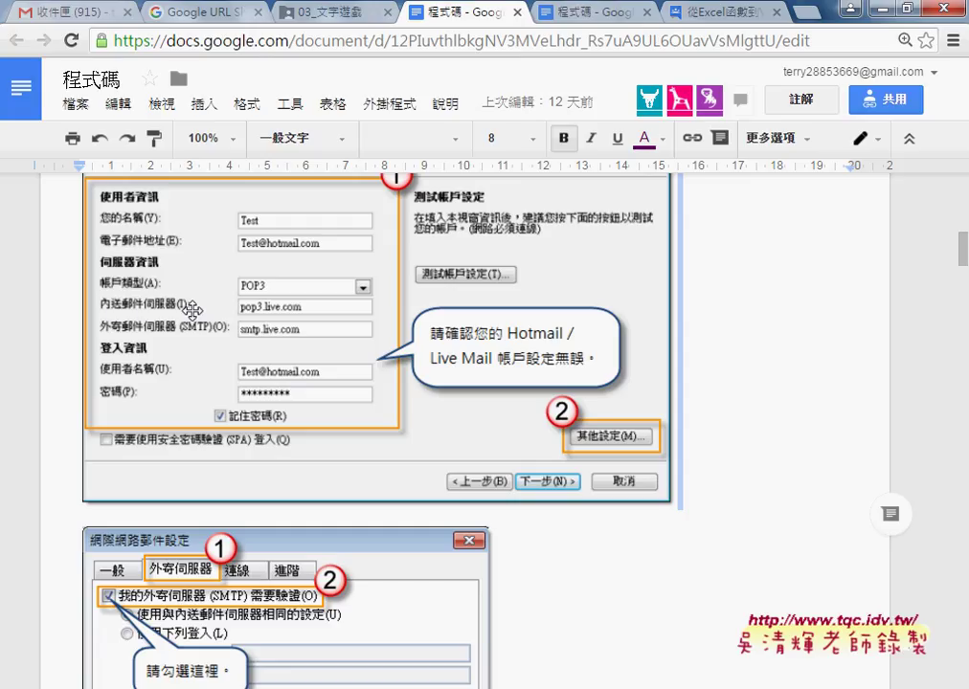
scroll(351, 323, up, 1)
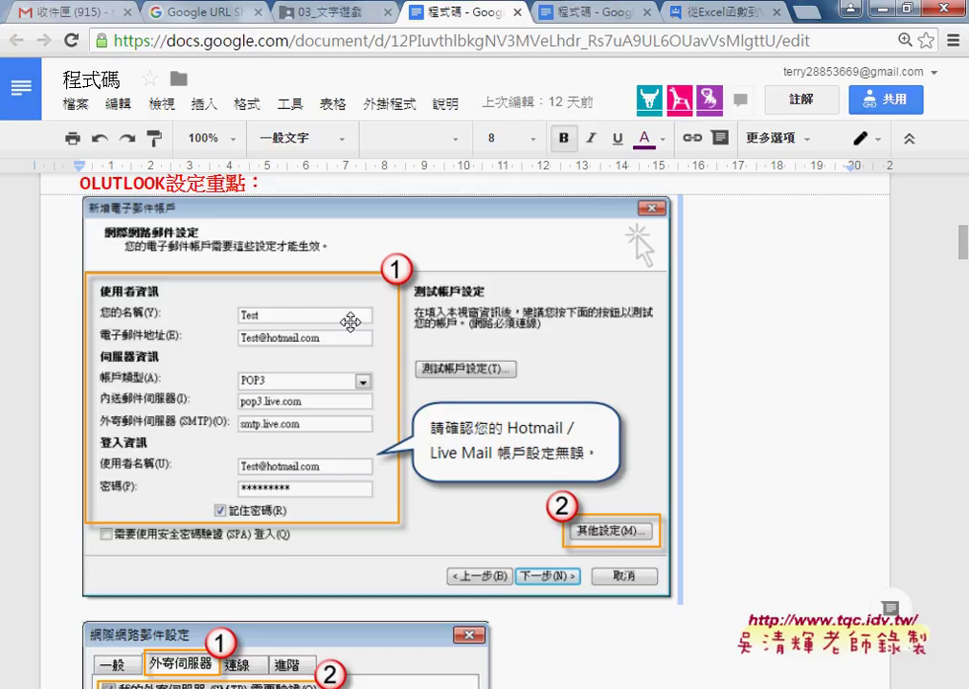
scroll(432, 471, down, 3)
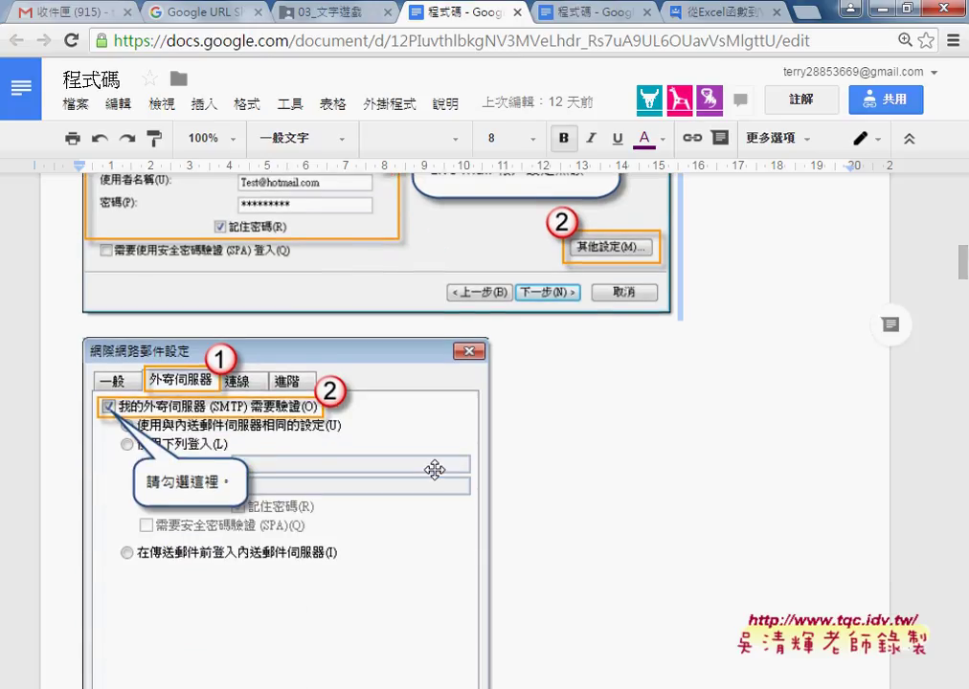
scroll(434, 469, down, 1)
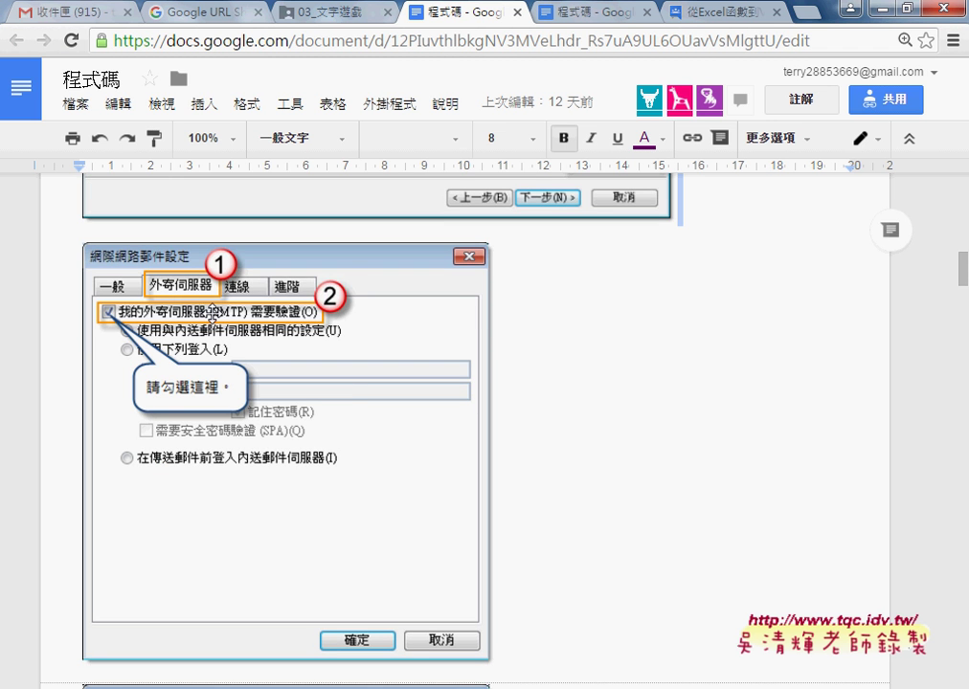
scroll(517, 409, down, 3)
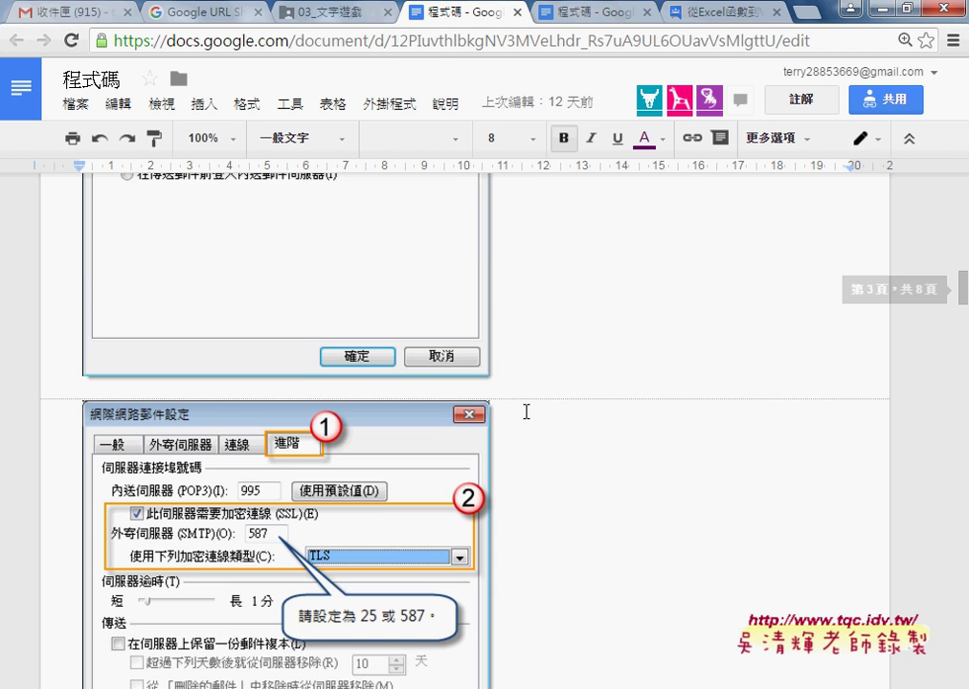
scroll(526, 410, down, 1)
scroll(526, 409, down, 2)
scroll(526, 409, down, 2)
scroll(526, 410, down, 1)
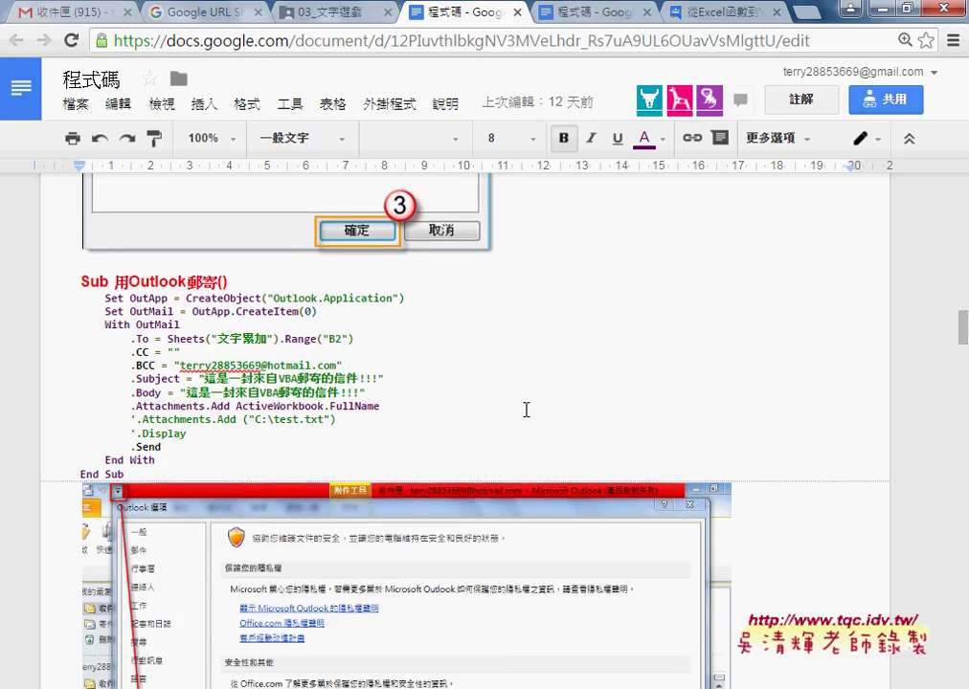
scroll(525, 409, down, 1)
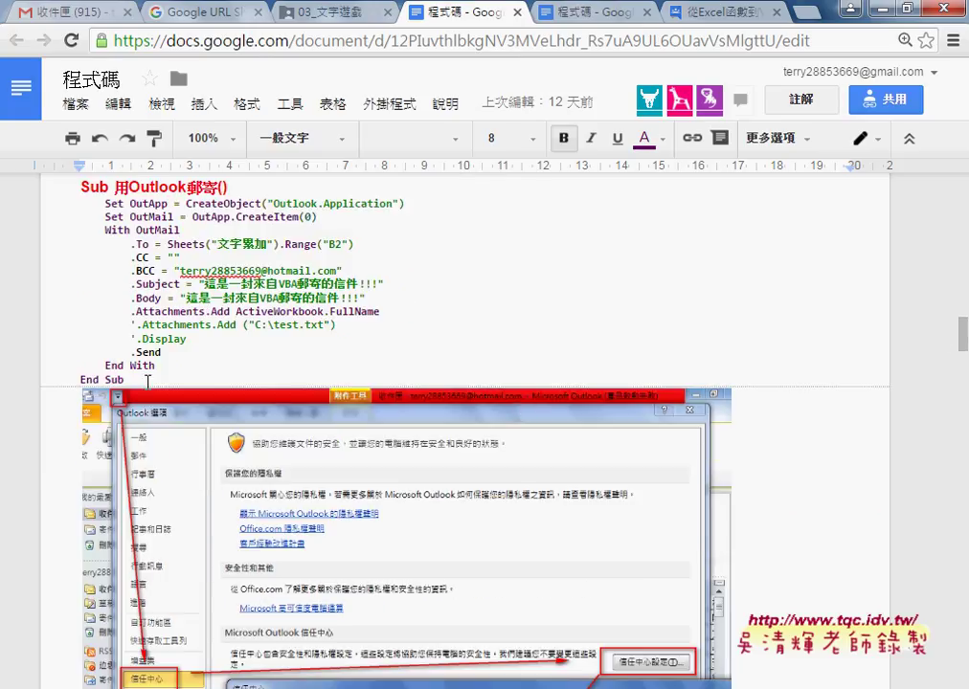
mouse_move(125, 380)
mouse_down()
mouse_move(100, 335)
mouse_move(74, 188)
mouse_up()
key(ctrl+c)
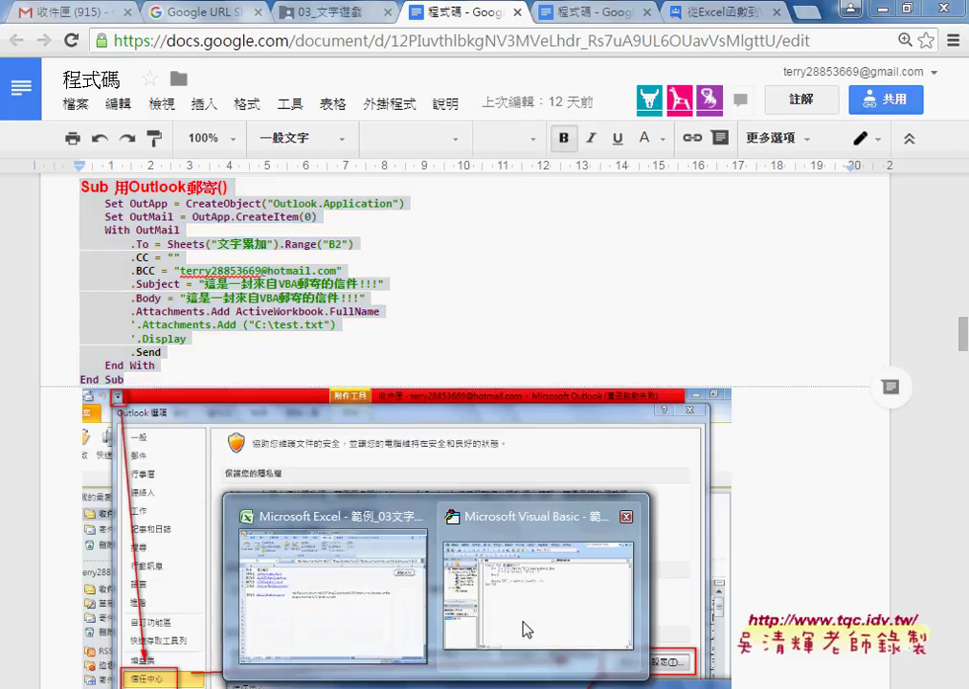
Paste the copied Outlook mailing procedure into Module1 below the End Sub of 串接EMAIL.
click(525, 627)
drag(515, 343, 513, 179)
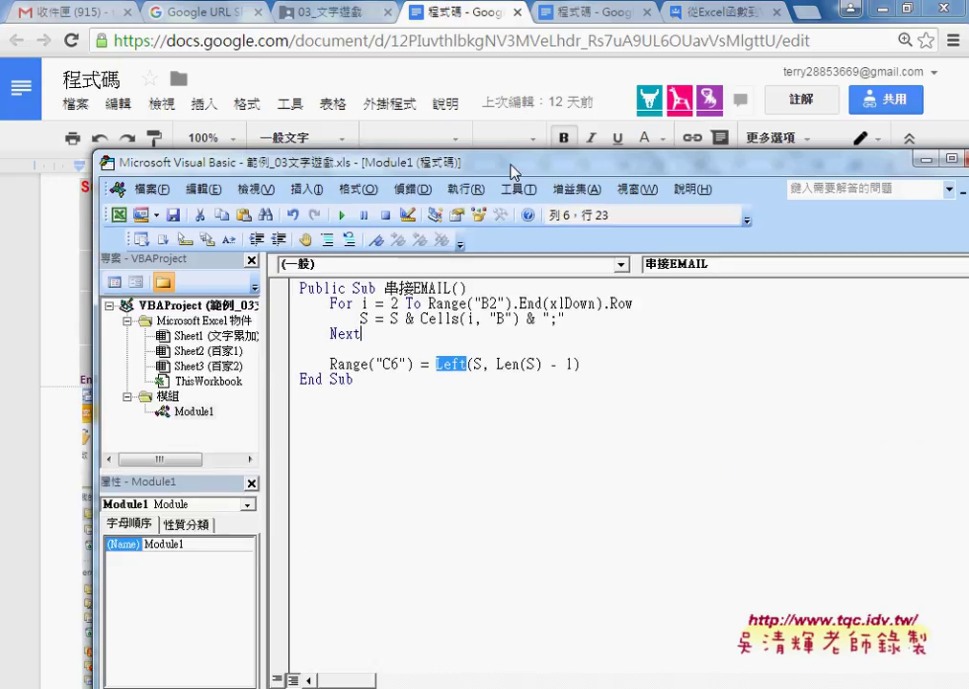
click(333, 415)
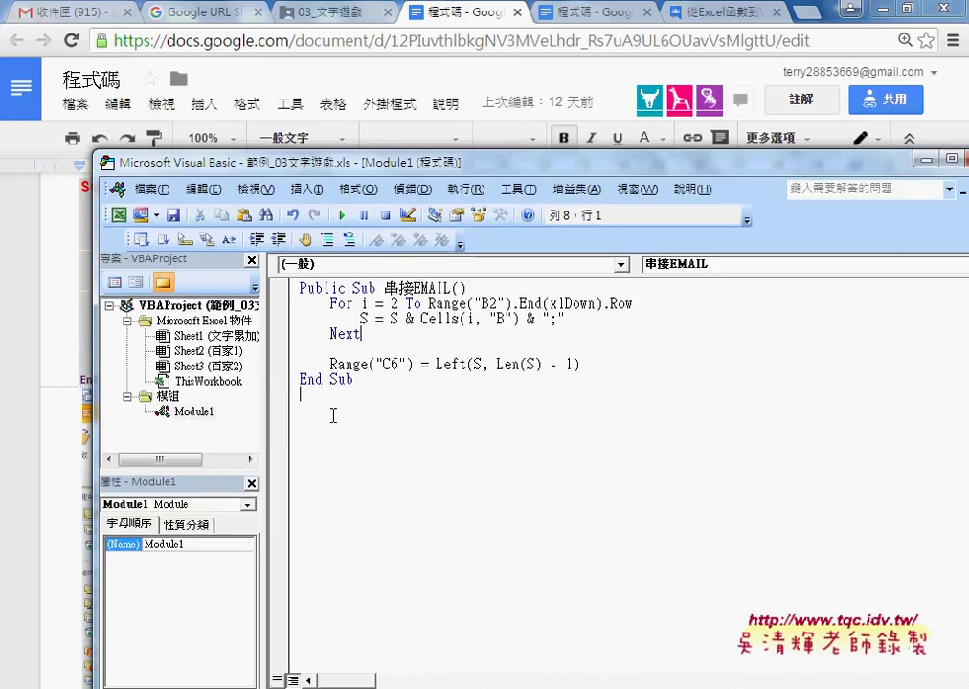
key(ctrl+v)
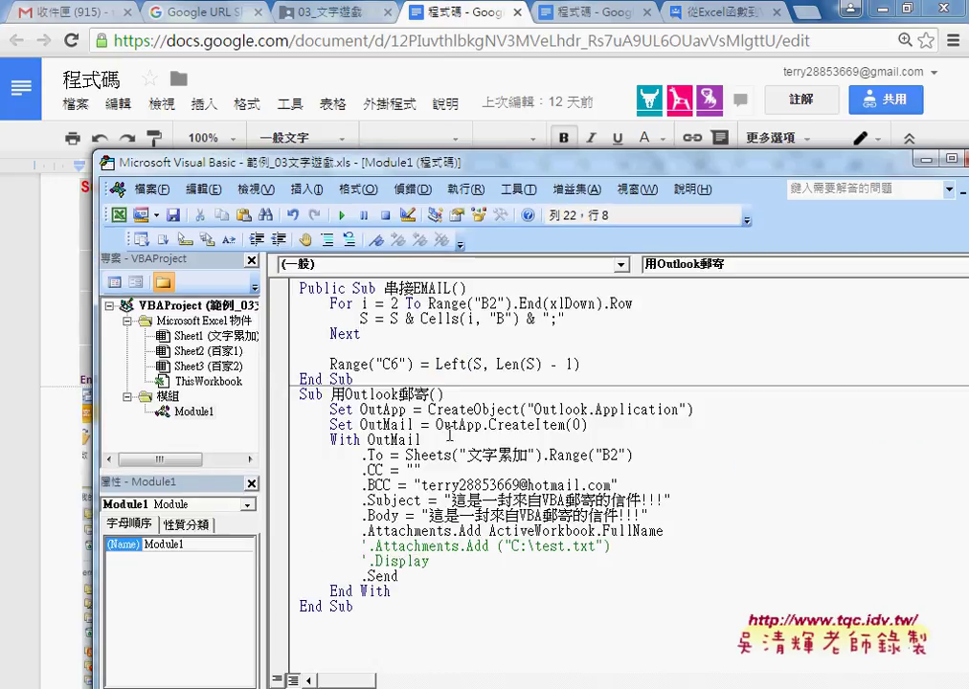
Highlight the procedure name 用Outlook郵寄 and the Outlook.Application argument.
click(331, 394)
drag(332, 394, 429, 395)
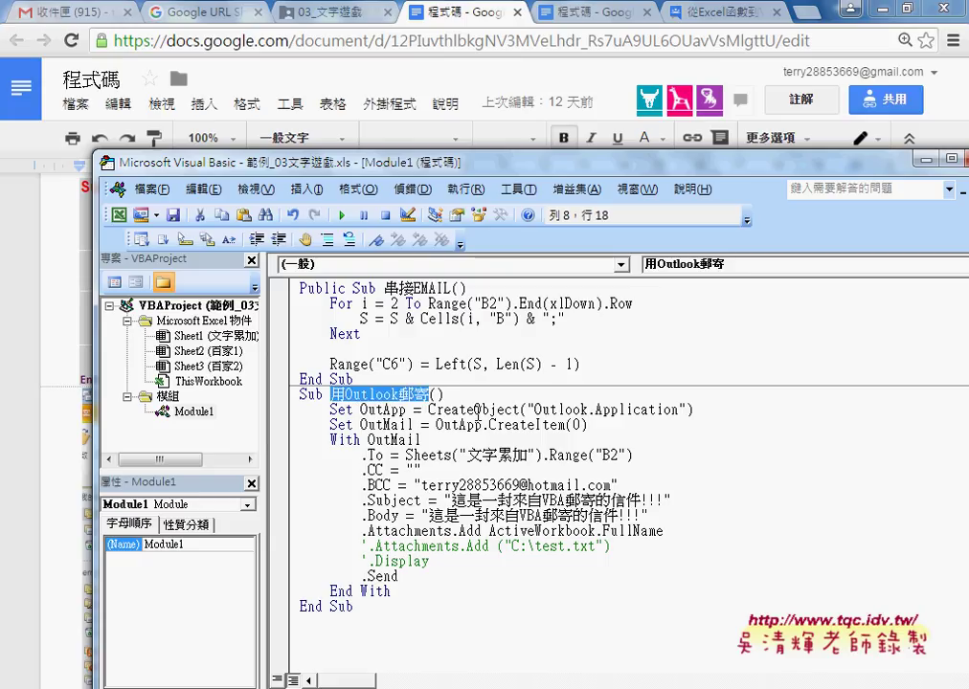
drag(528, 410, 685, 410)
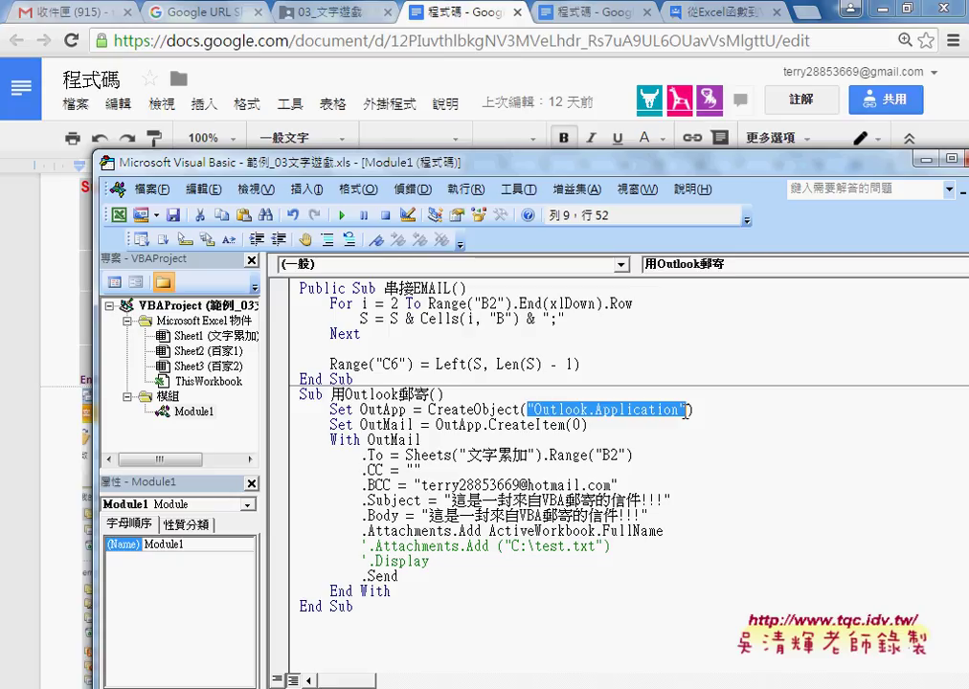
mouse_move(685, 409)
mouse_down()
mouse_move(431, 421)
mouse_move(518, 419)
mouse_up()
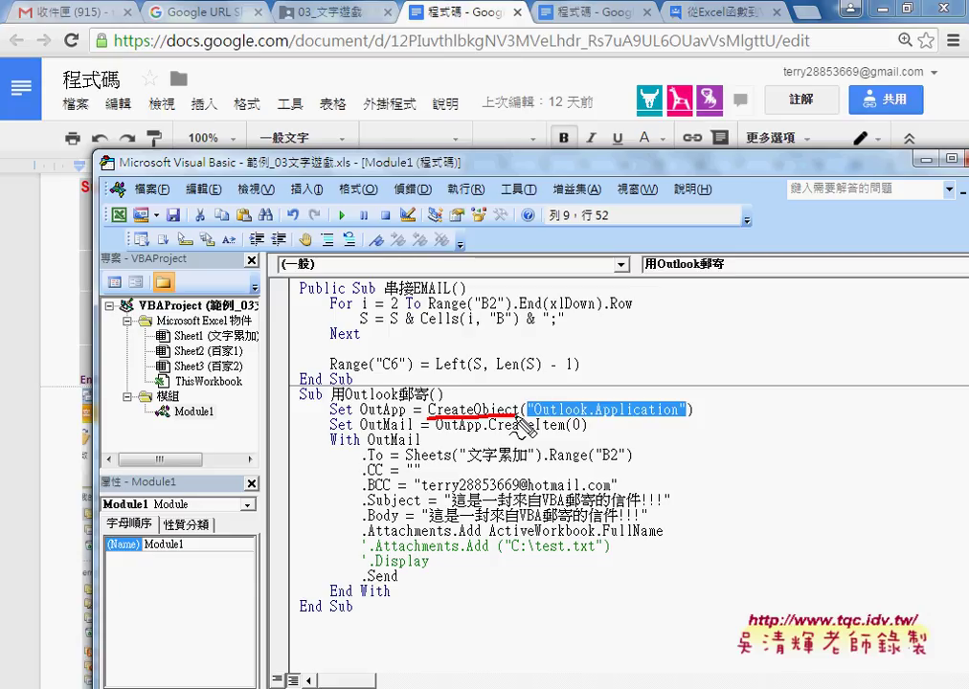
drag(528, 419, 670, 421)
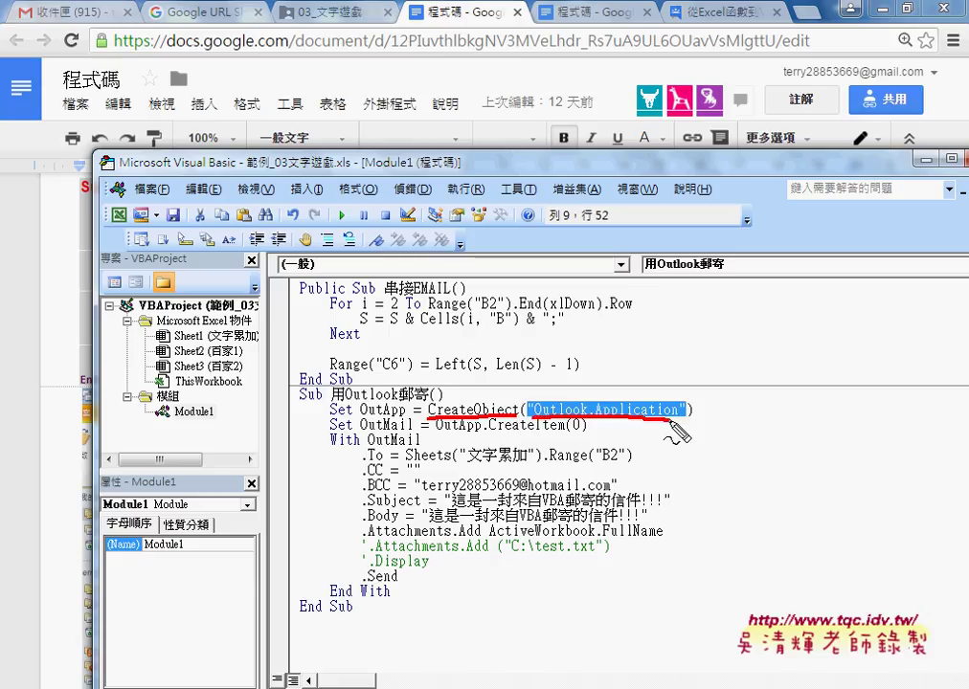
drag(718, 367, 651, 398)
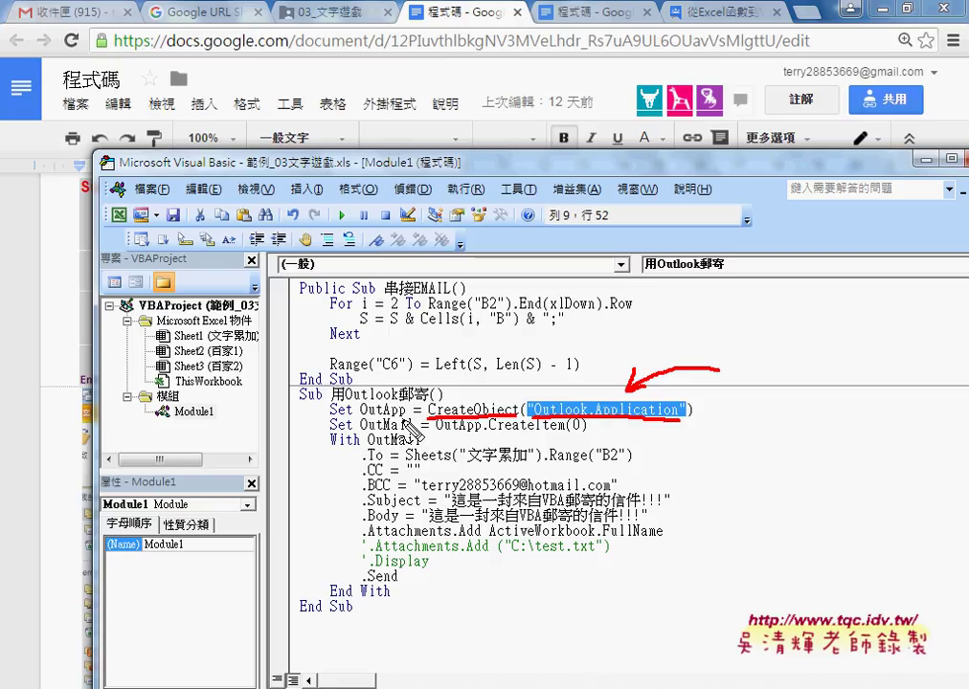
mouse_move(427, 418)
mouse_down()
mouse_move(330, 418)
mouse_move(412, 400)
mouse_up()
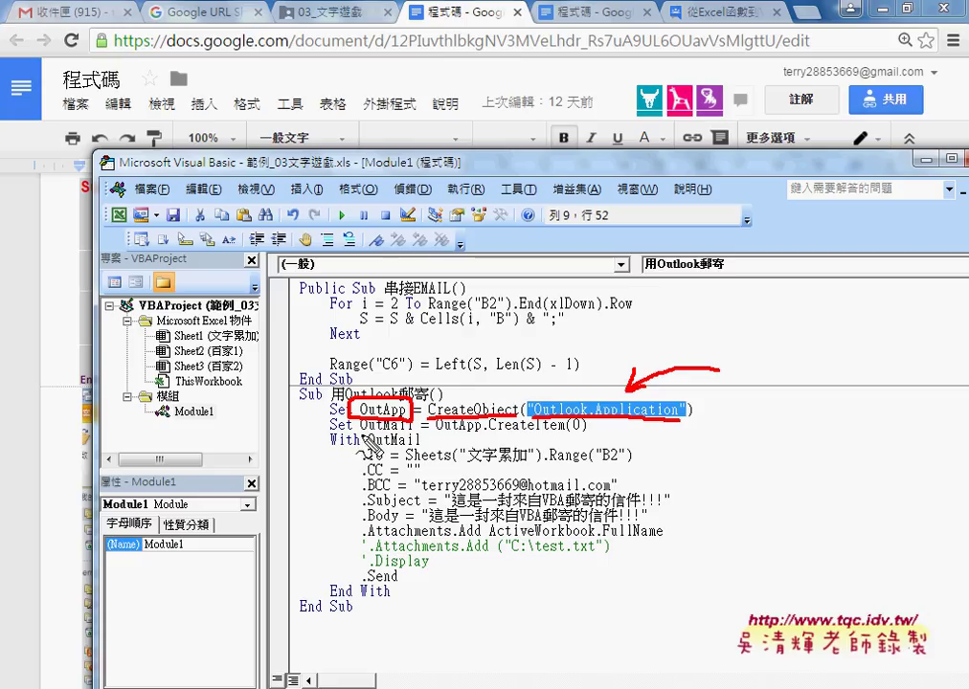
drag(491, 430, 534, 429)
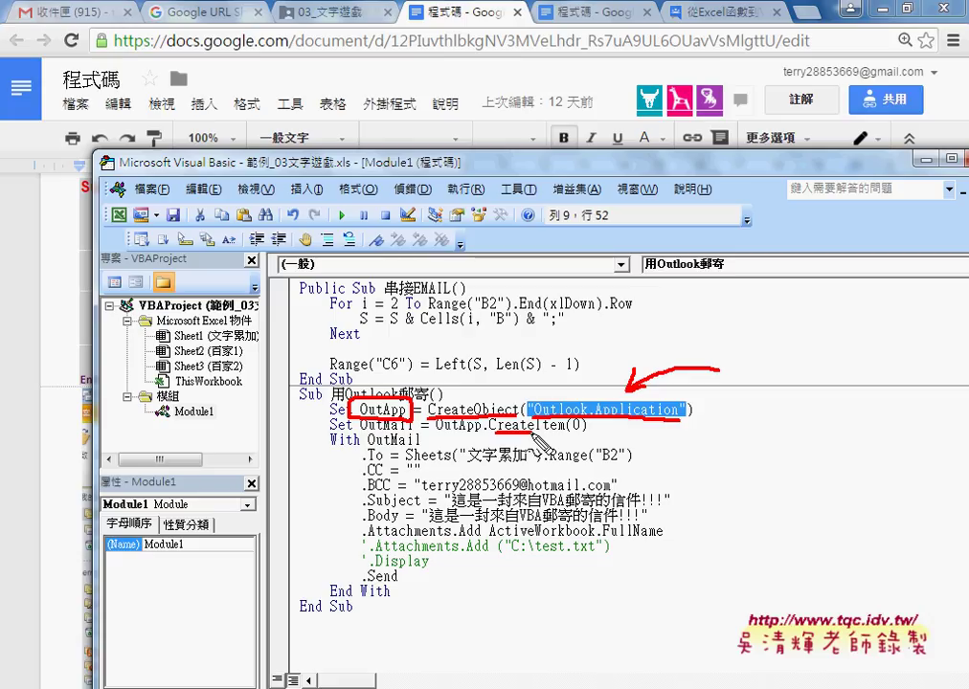
drag(566, 433, 582, 432)
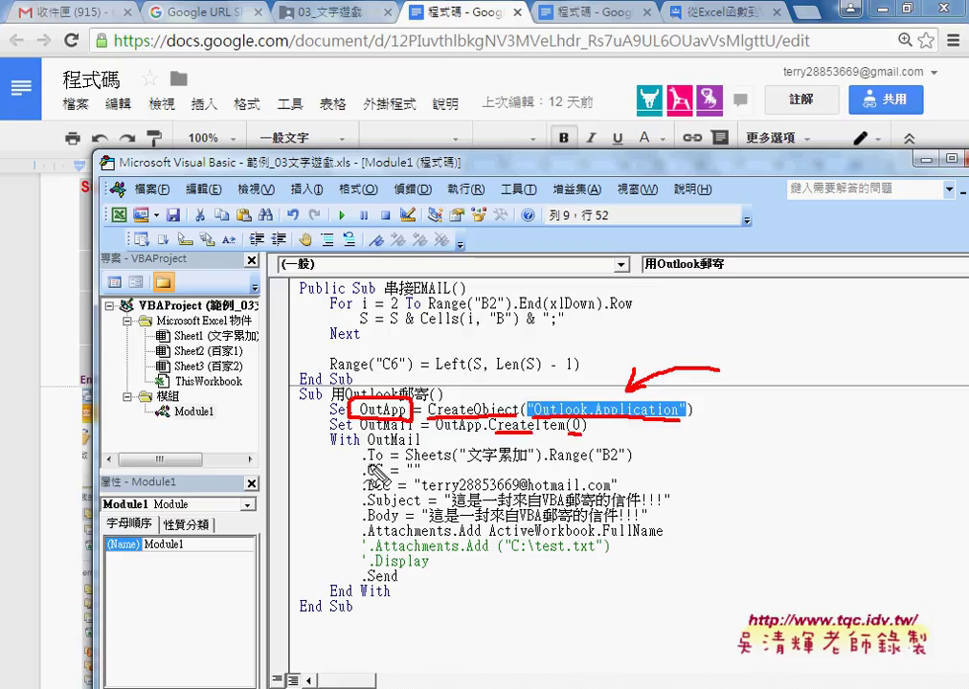
drag(365, 463, 378, 461)
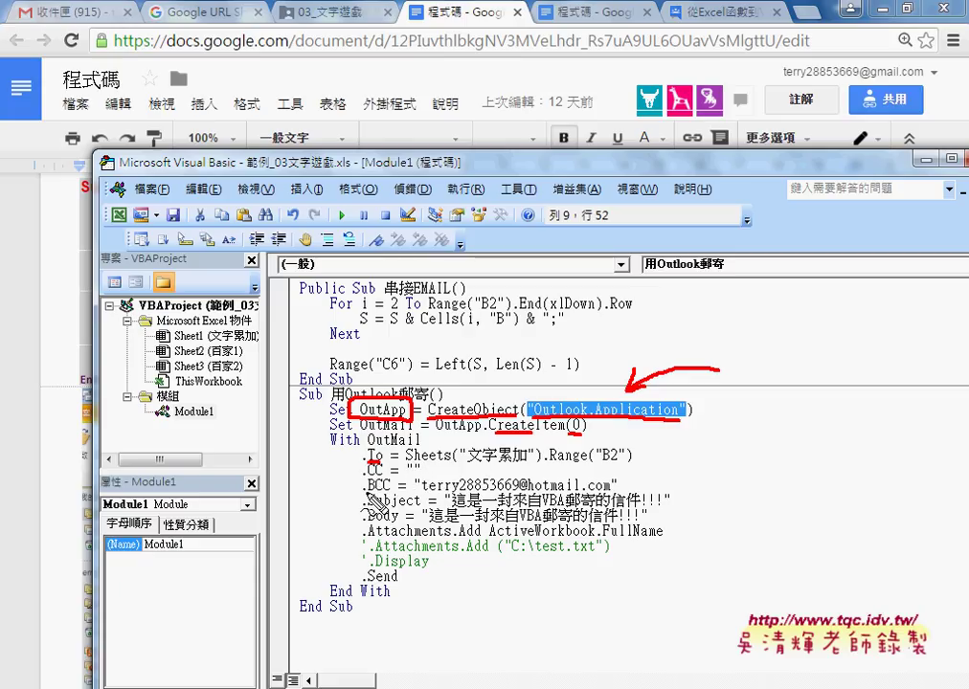
drag(421, 494, 605, 492)
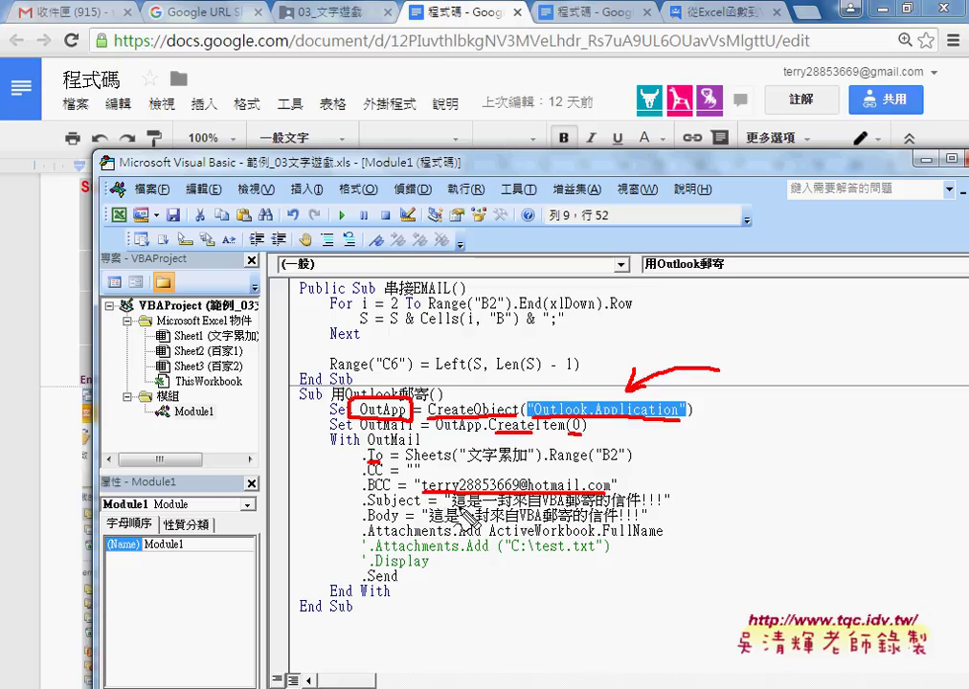
mouse_move(364, 509)
mouse_down()
mouse_move(408, 509)
mouse_move(412, 523)
mouse_move(482, 538)
mouse_up()
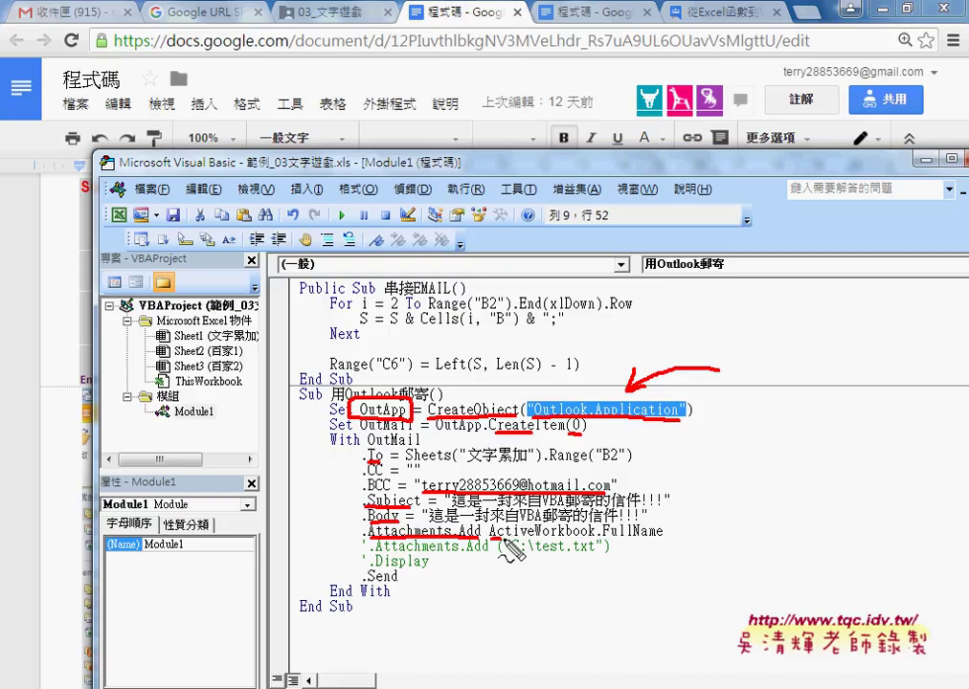
drag(488, 539, 595, 539)
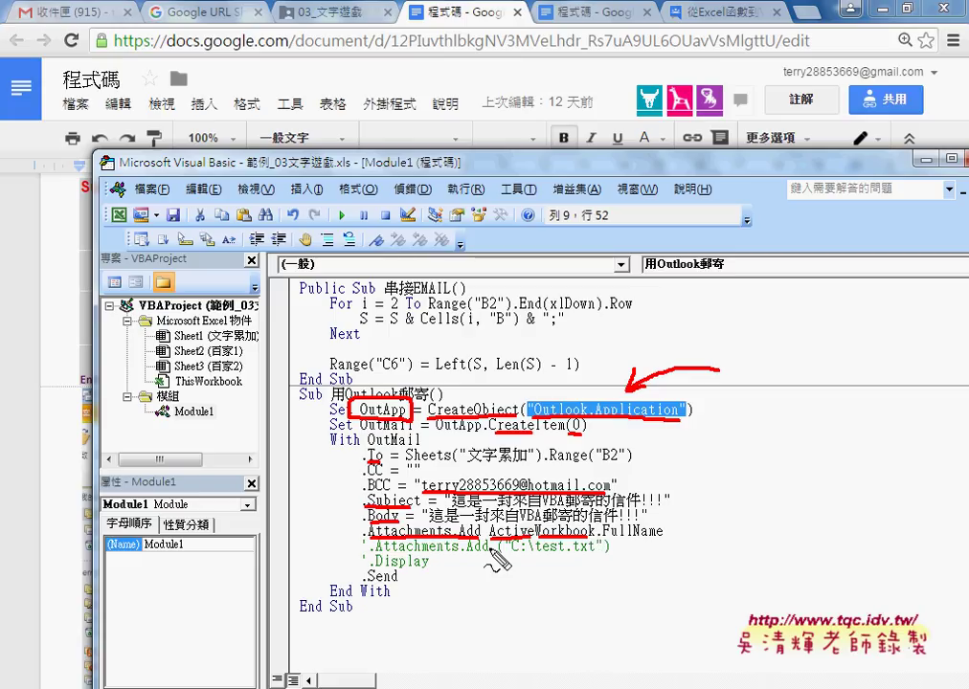
drag(492, 548, 598, 545)
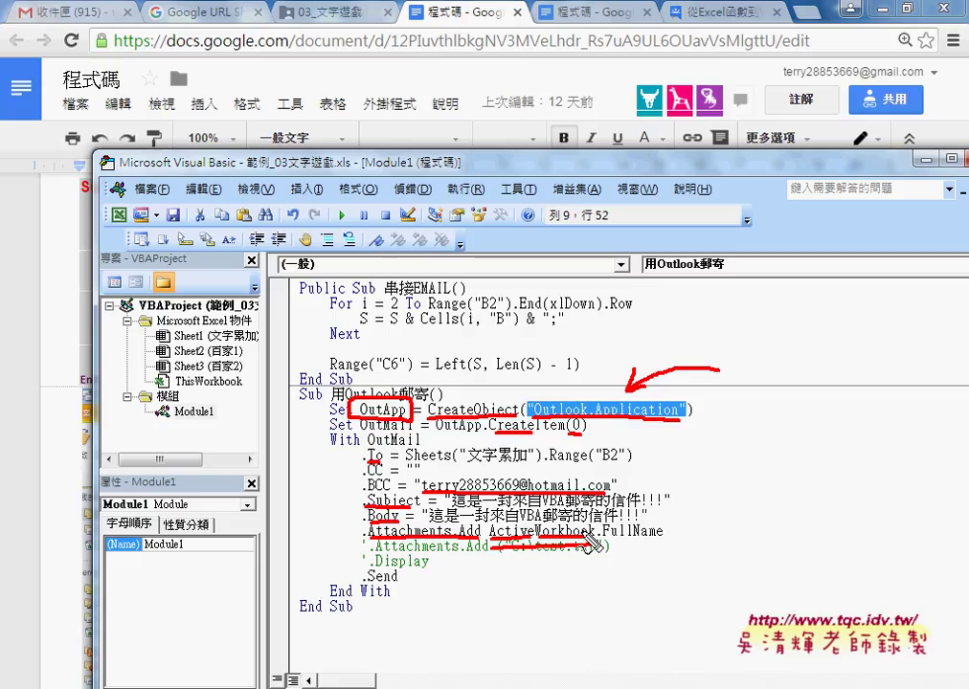
drag(597, 543, 663, 542)
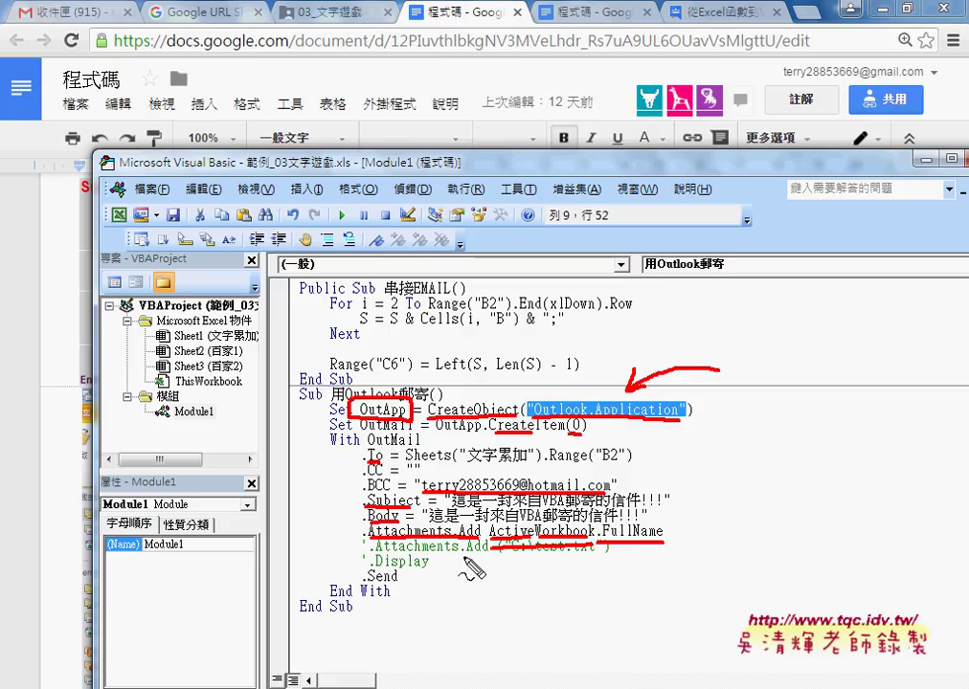
drag(362, 584, 398, 585)
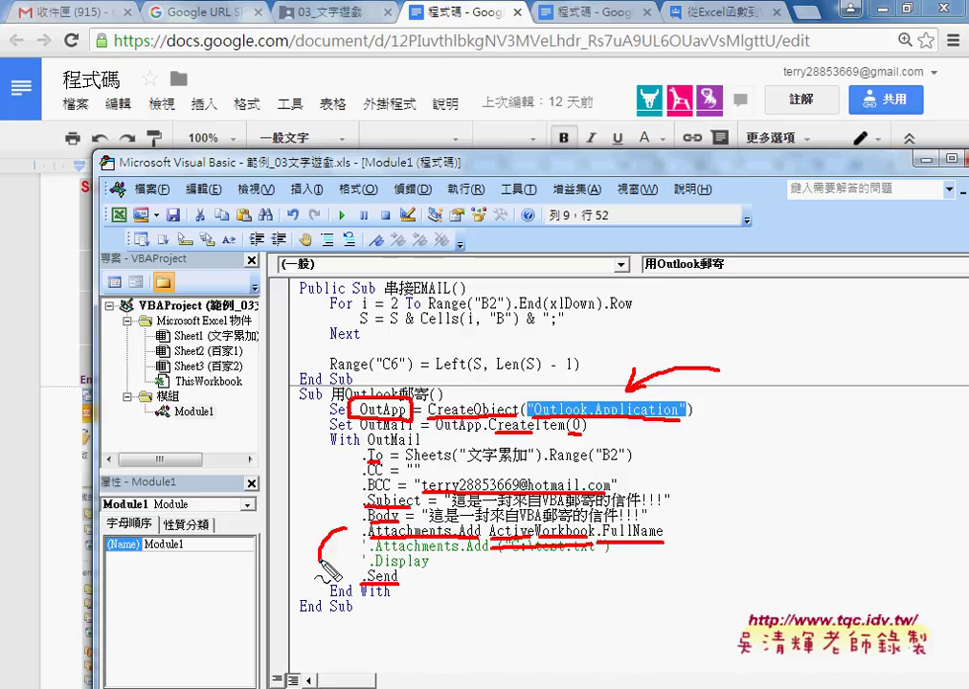
drag(346, 530, 350, 589)
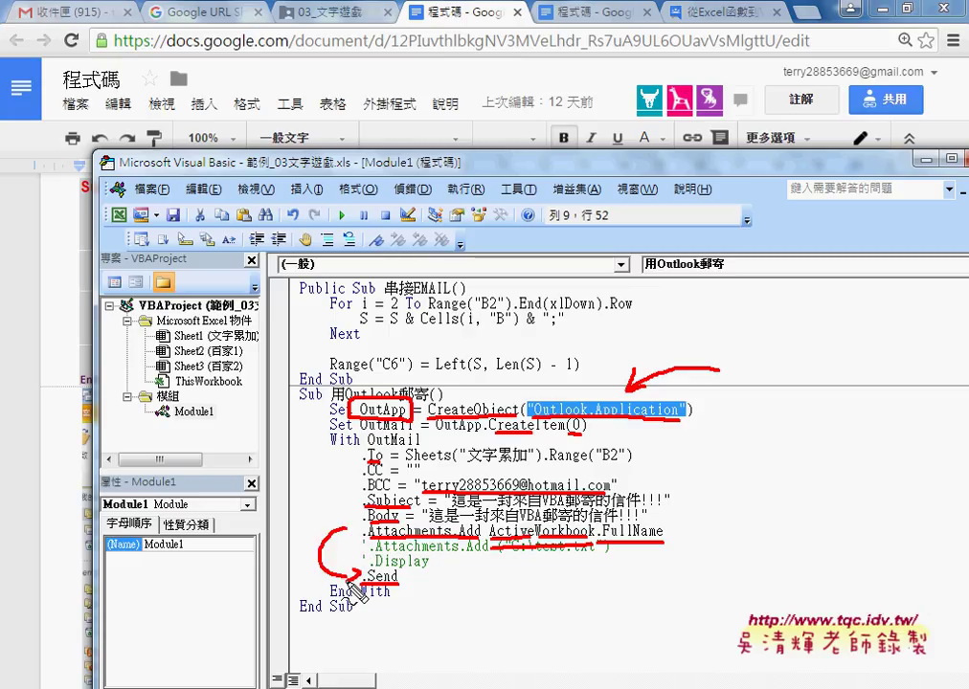
key(Escape)
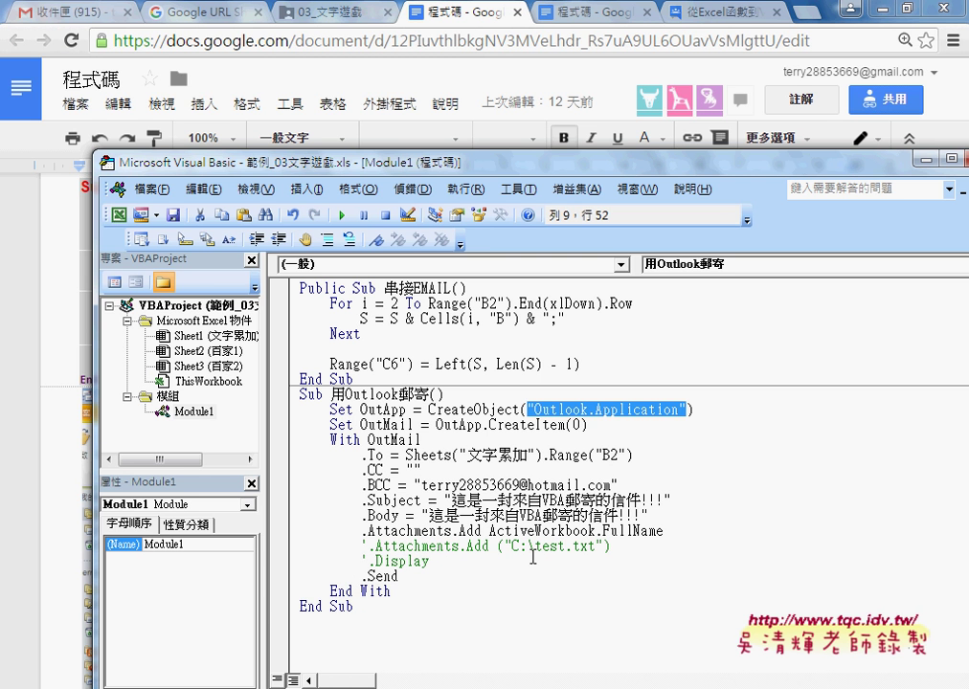
Check the joined addresses in C6, then change the .To range from B2 to C6.
click(356, 617)
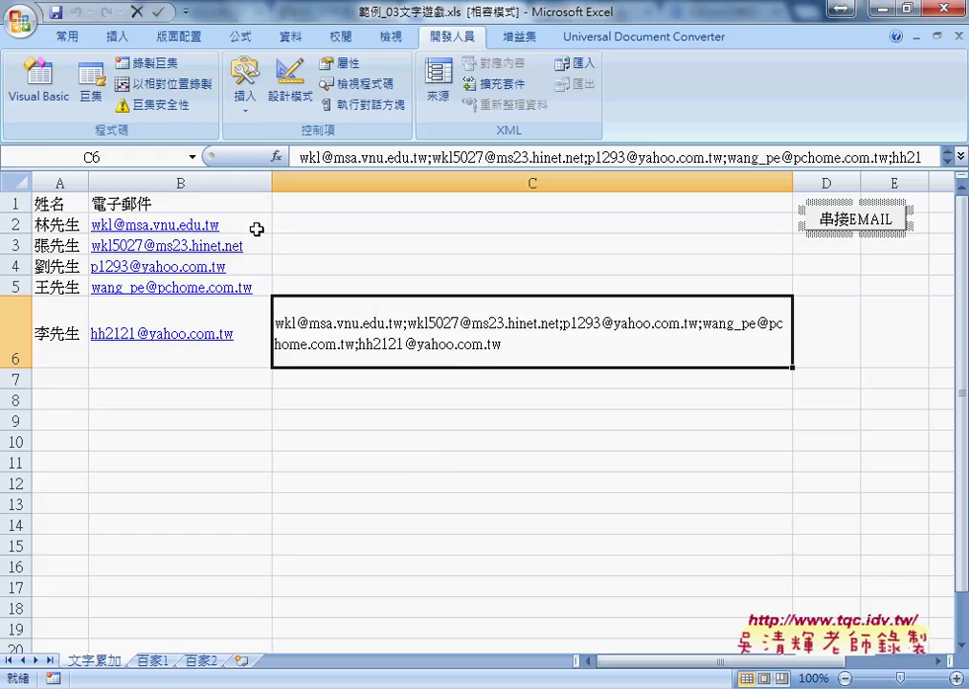
click(889, 10)
click(618, 455)
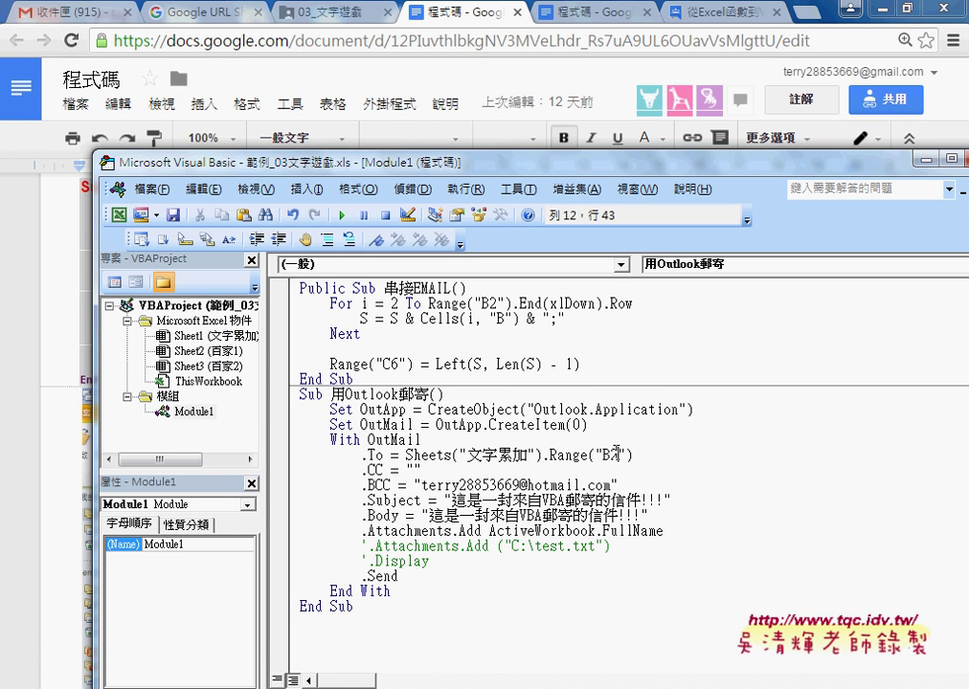
double_click(613, 454)
text(C6)
Highlight the Sheets reference on the .To line, glance at the worksheet, and return to the code.
double_click(446, 455)
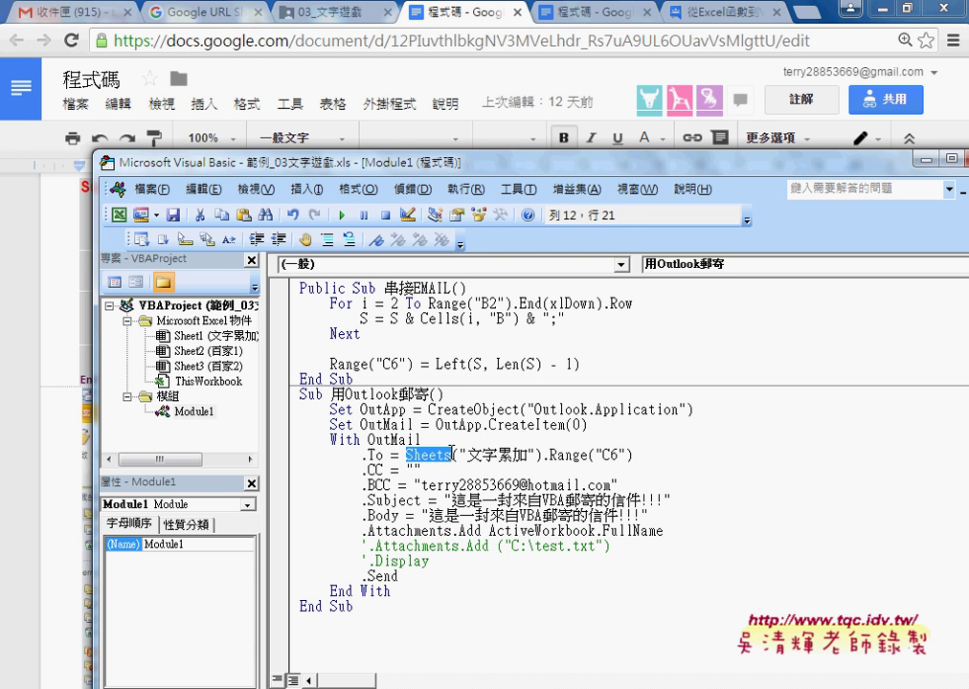
mouse_move(383, 684)
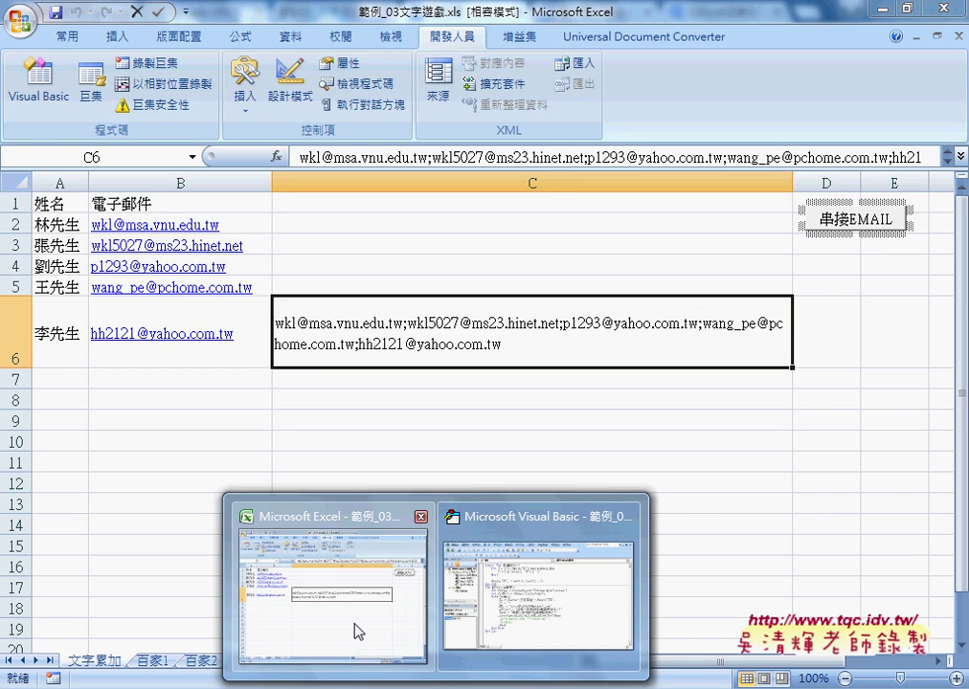
click(358, 630)
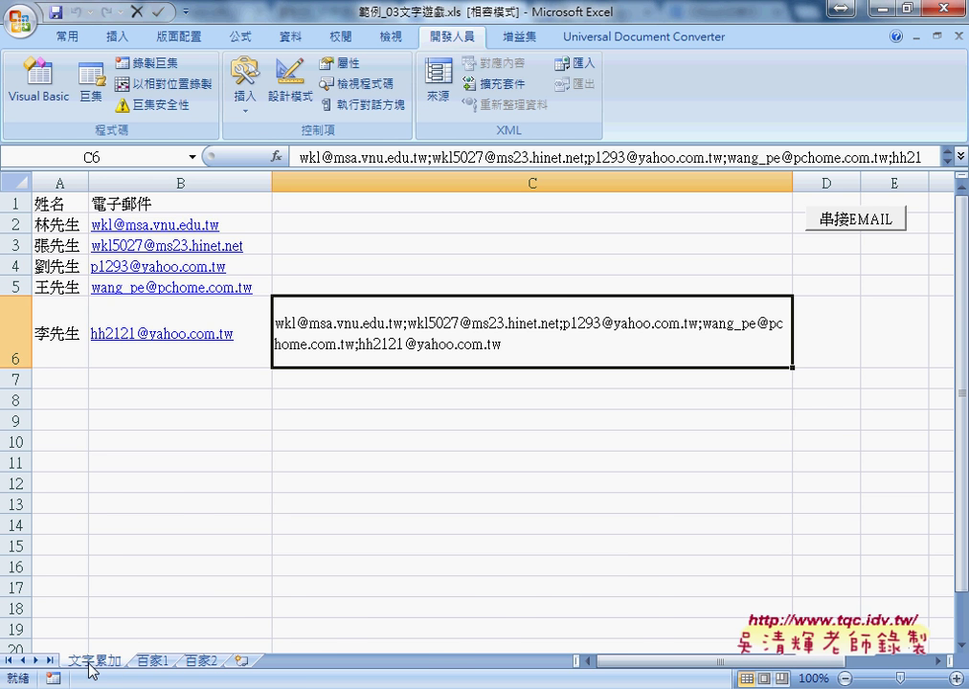
click(435, 684)
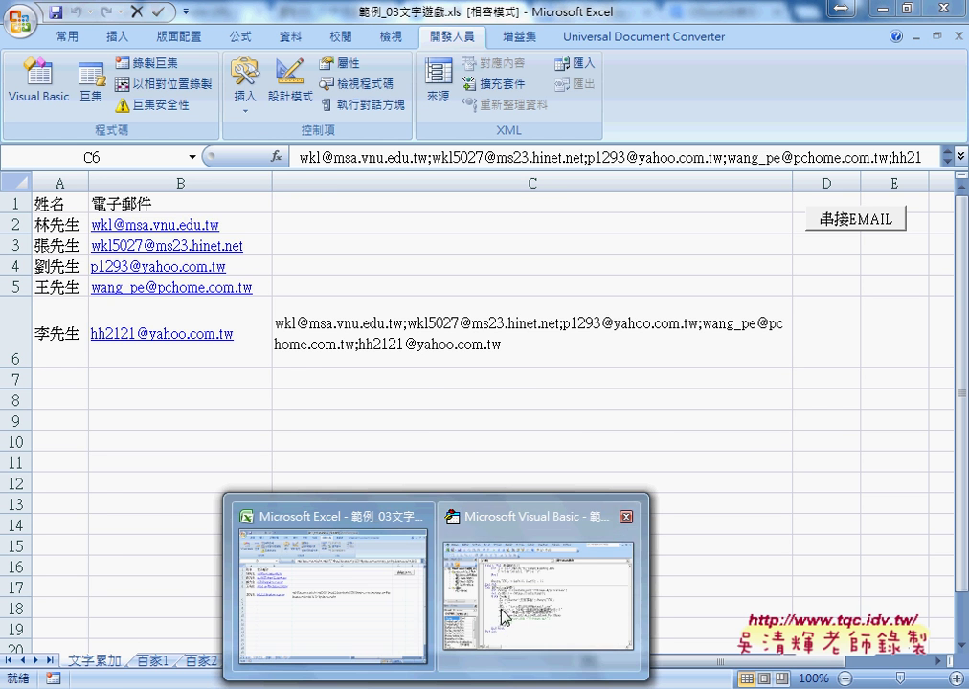
click(502, 616)
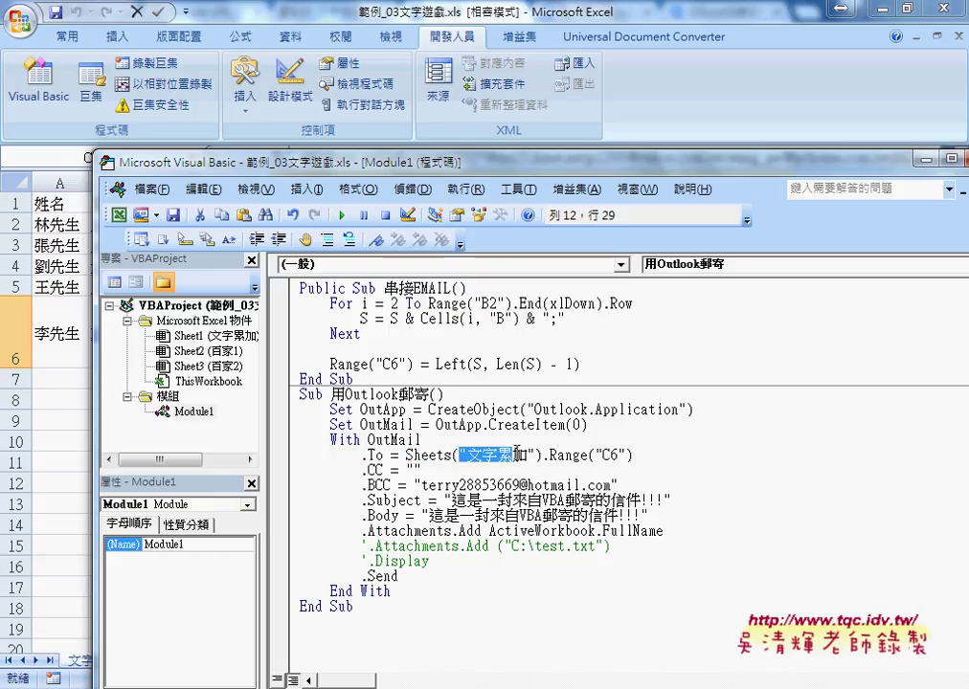
Highlight the 文字累加 sheet name, the .BCC property and its blind-copy address in the code.
drag(517, 452, 533, 455)
drag(556, 172, 556, 46)
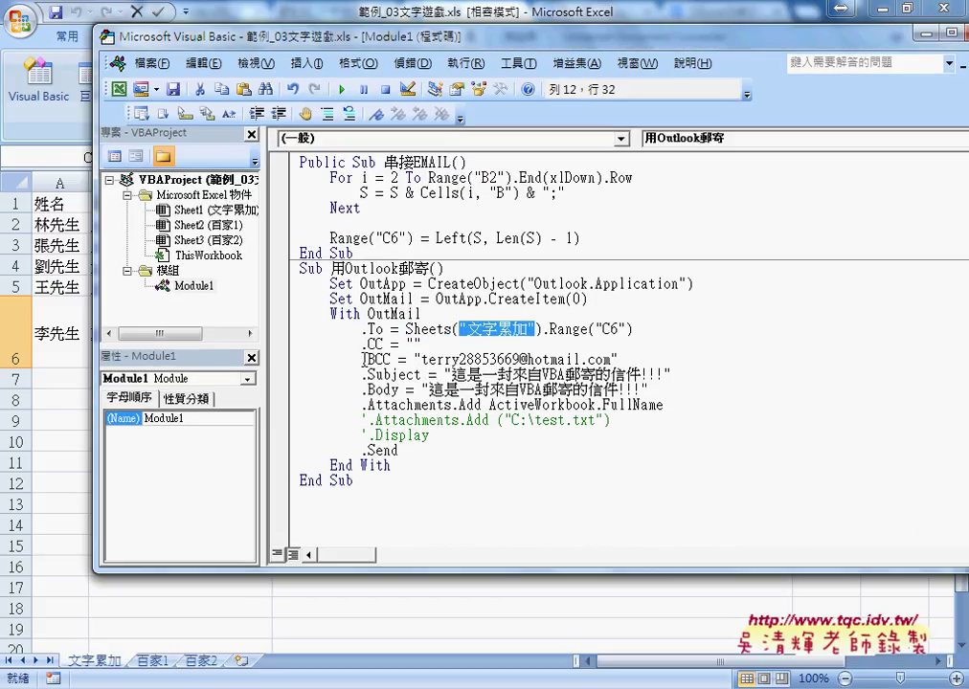
drag(362, 358, 612, 358)
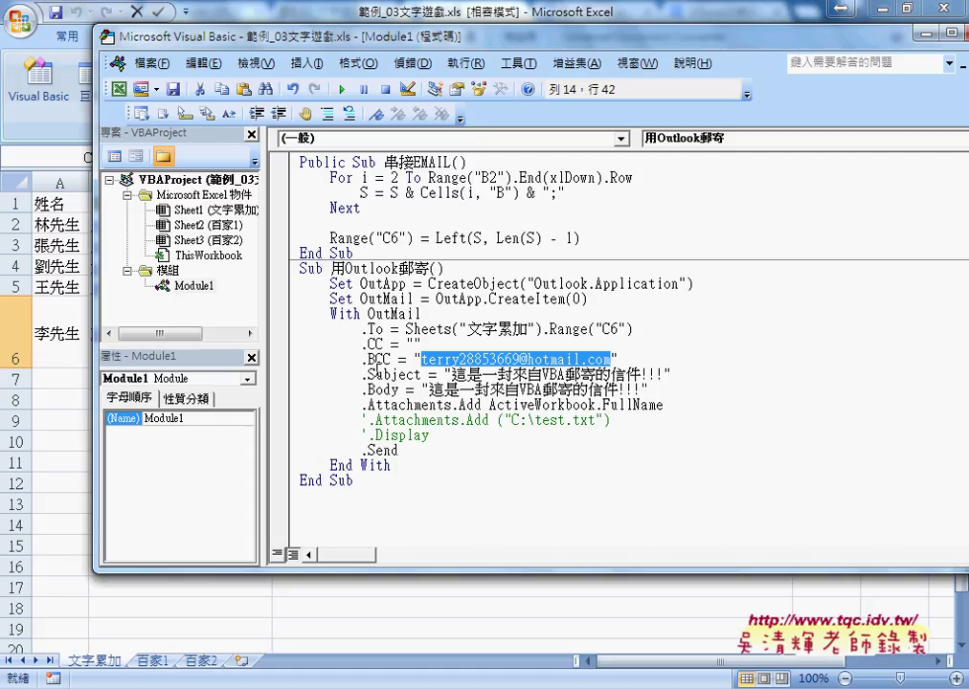
drag(362, 359, 393, 359)
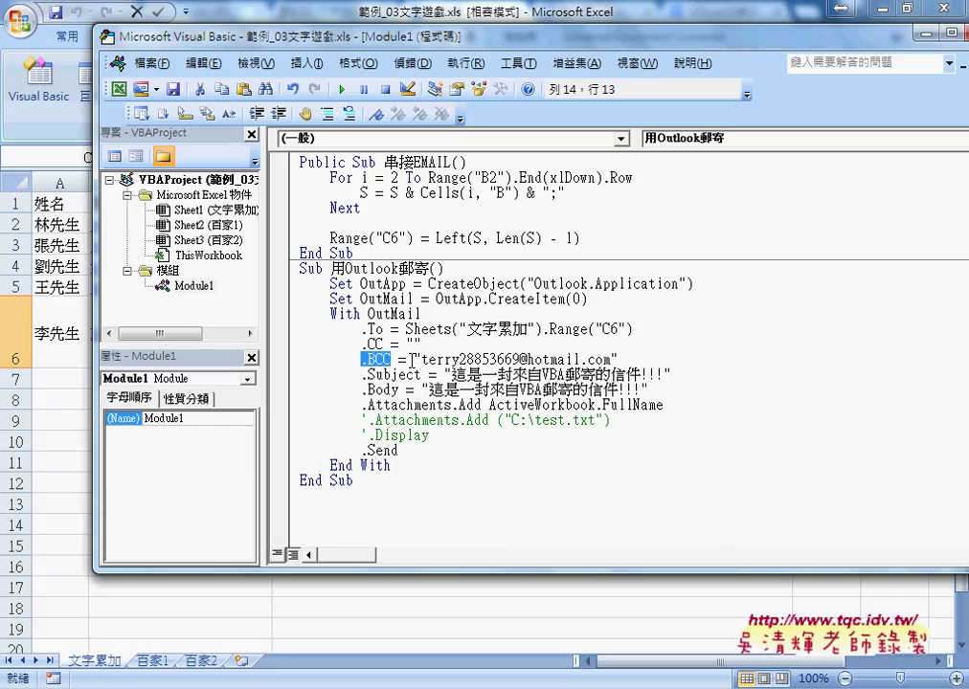
key(Right)
key(Right)
key(Right)
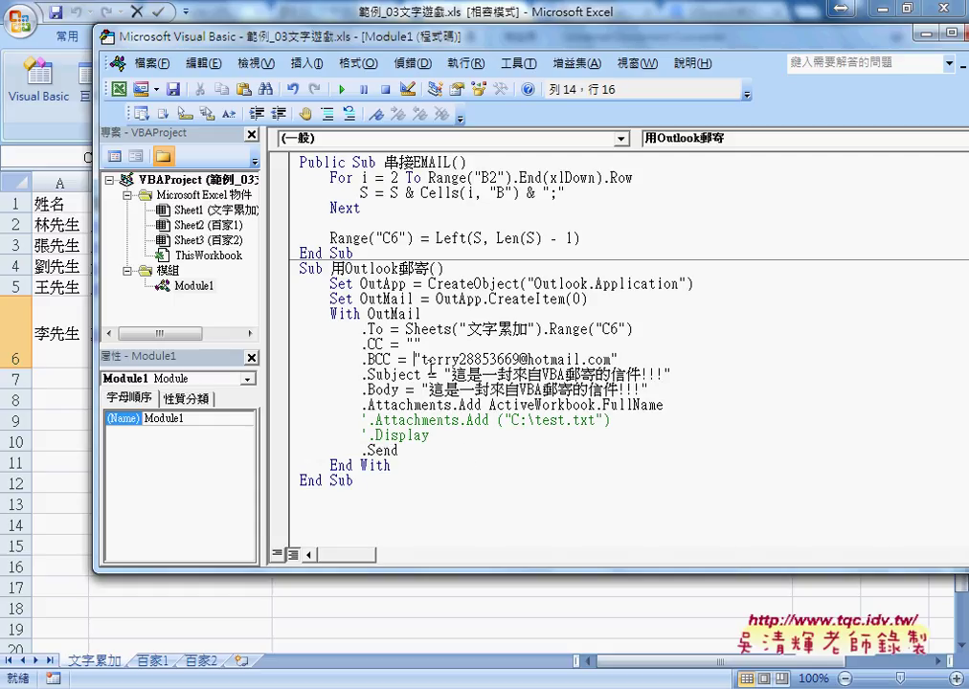
drag(421, 359, 610, 359)
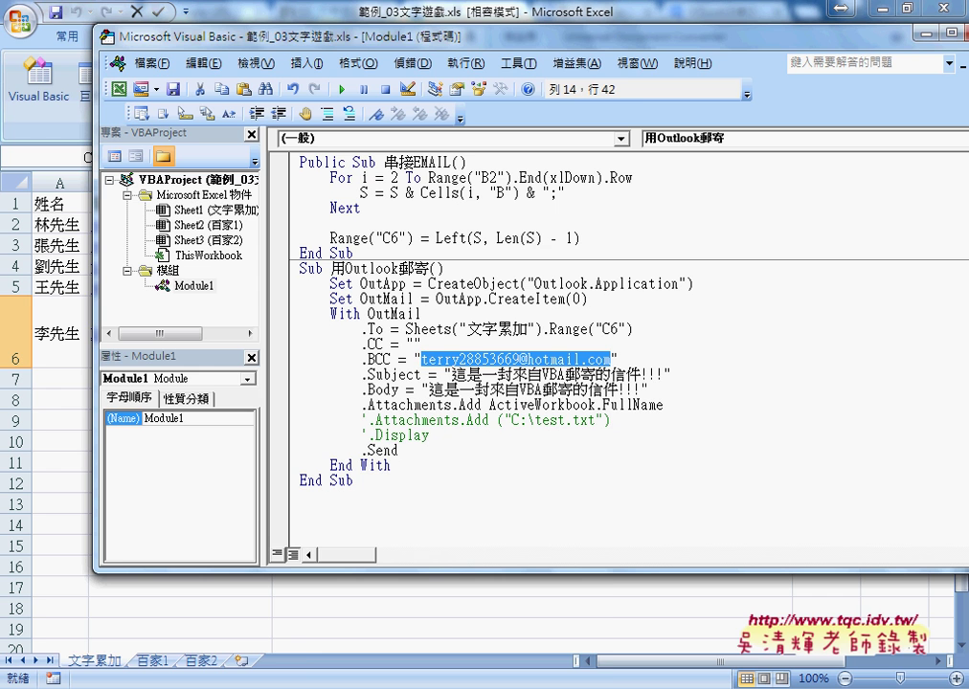
mouse_move(494, 688)
click(191, 688)
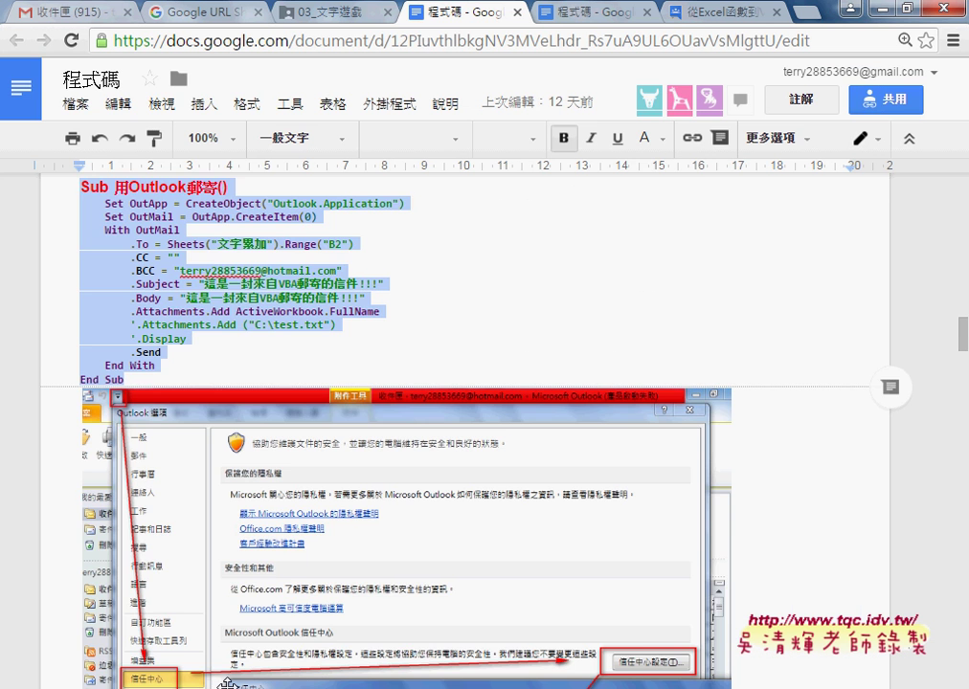
scroll(415, 511, up, 1)
scroll(414, 511, up, 2)
scroll(414, 511, up, 2)
scroll(414, 511, up, 2)
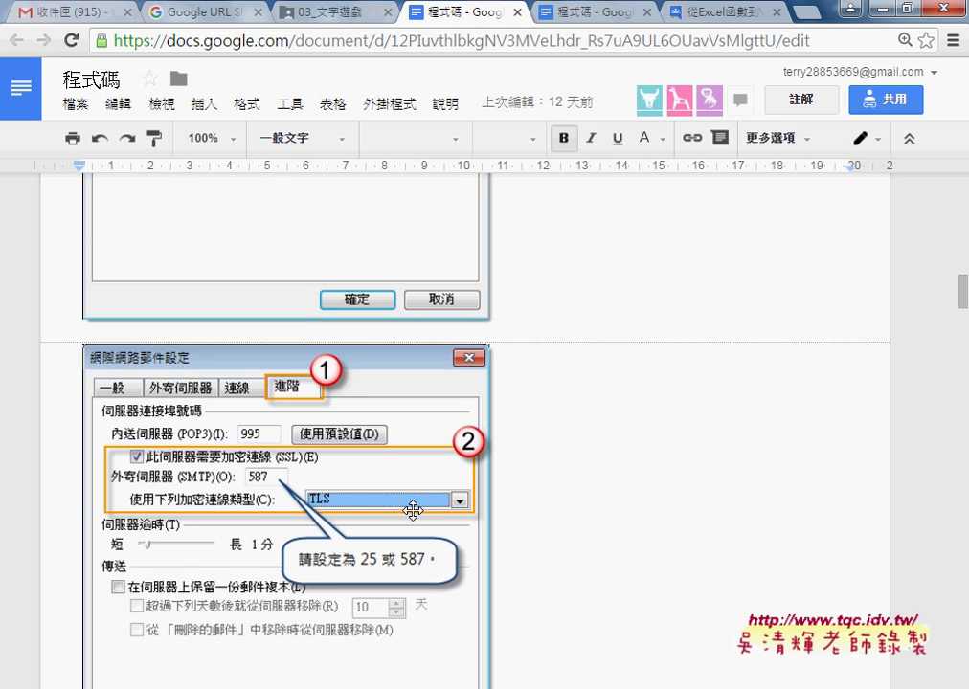
scroll(413, 512, up, 2)
scroll(413, 510, up, 2)
scroll(413, 510, up, 3)
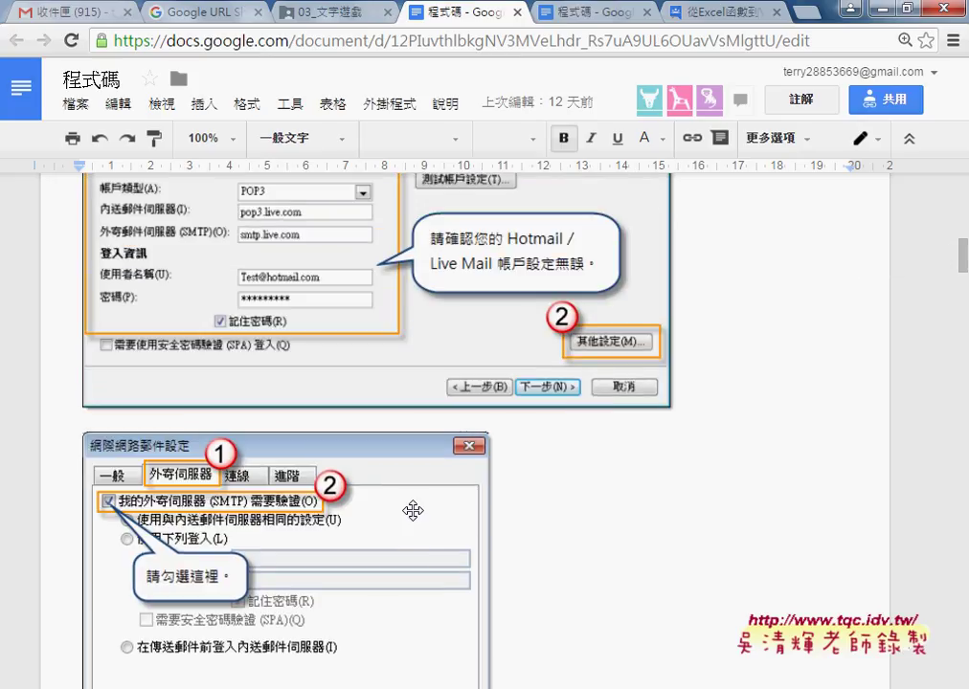
scroll(414, 511, up, 2)
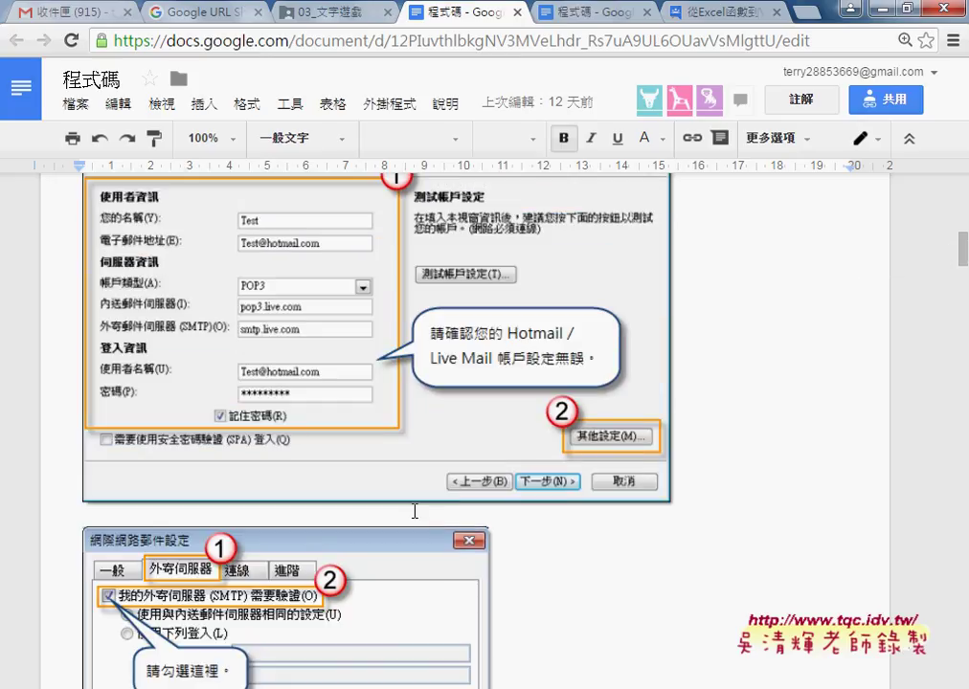
scroll(415, 511, down, 2)
scroll(448, 506, down, 2)
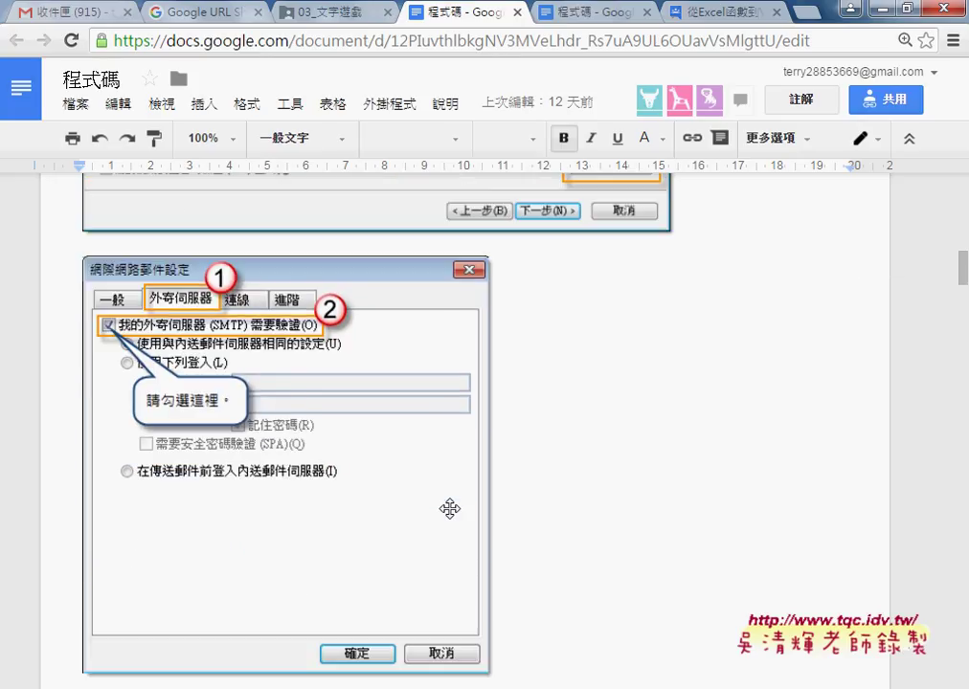
scroll(448, 506, down, 2)
scroll(449, 508, down, 2)
scroll(451, 509, down, 2)
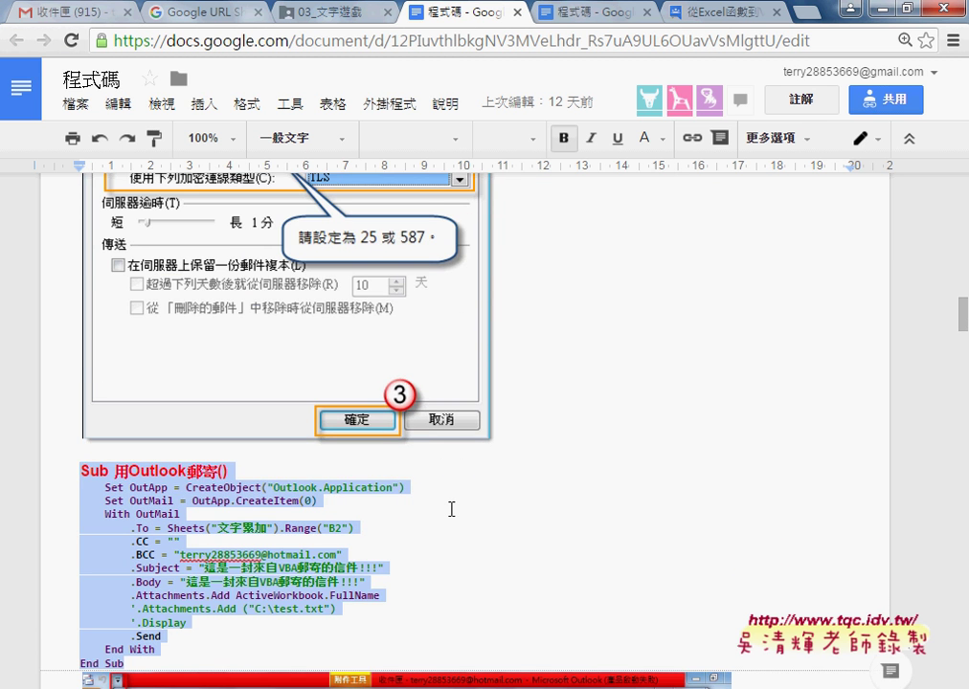
scroll(451, 509, down, 1)
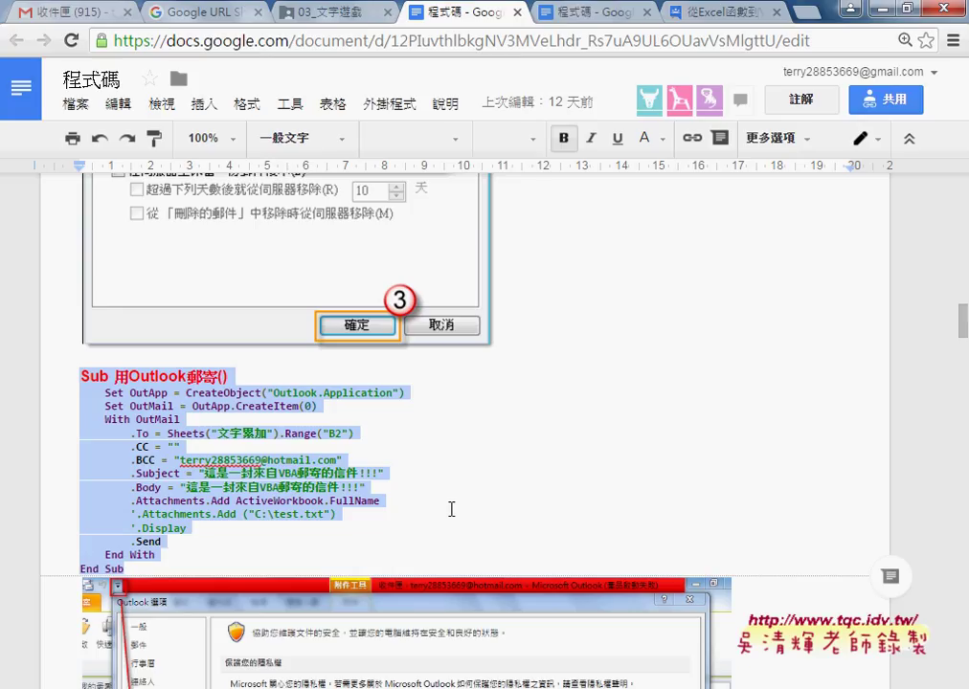
mouse_move(124, 569)
mouse_down()
mouse_move(97, 516)
mouse_move(88, 380)
mouse_up()
Highlight the Set OutApp = CreateObject("Outlook.Application") statement in the macro.
click(476, 667)
click(517, 589)
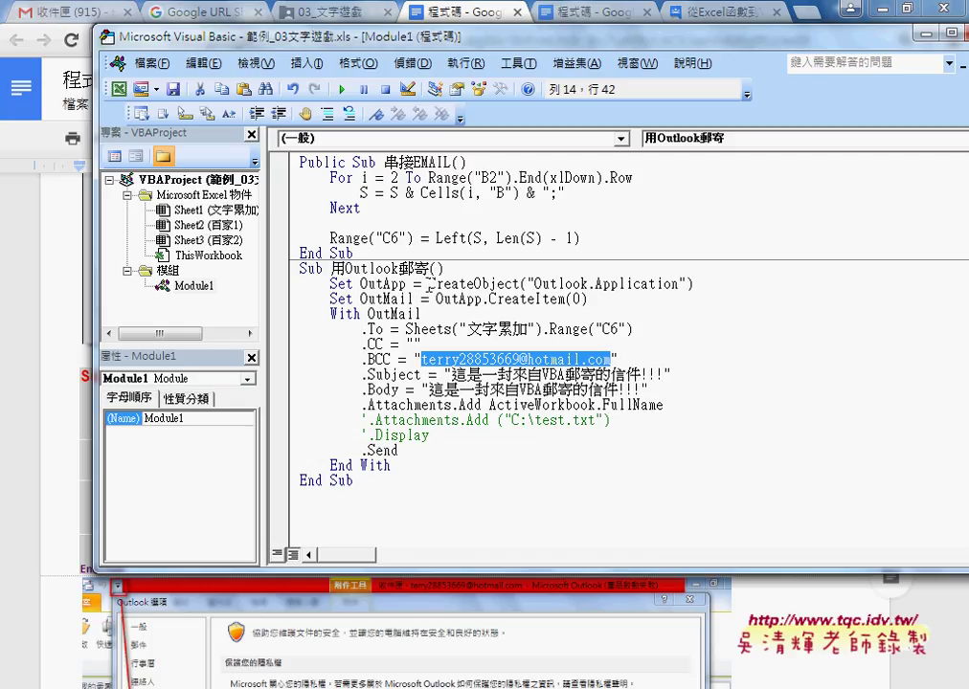
drag(429, 285, 520, 284)
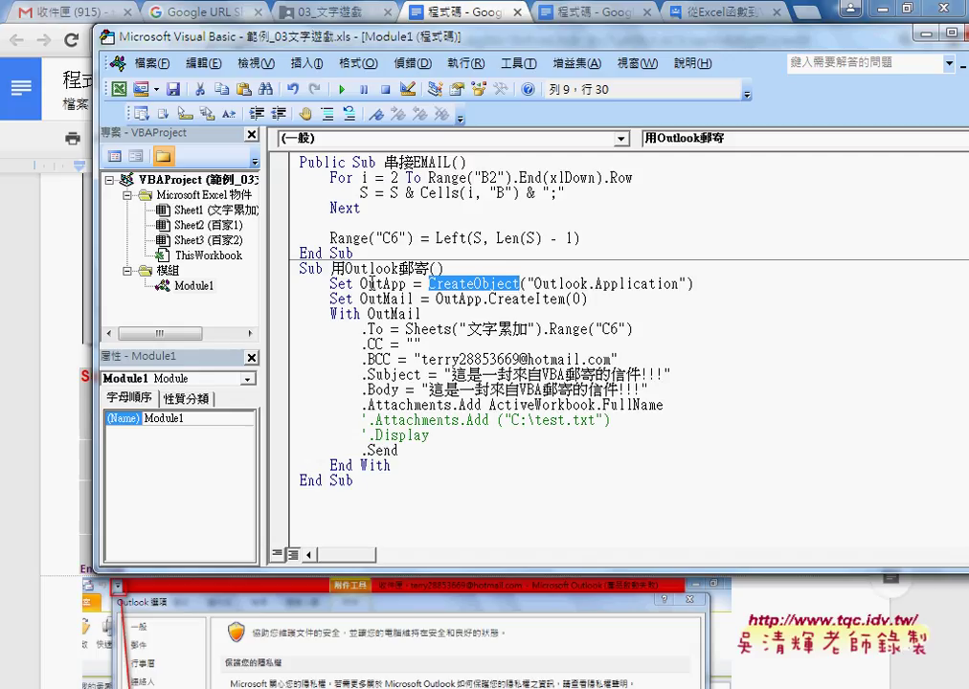
drag(361, 284, 696, 284)
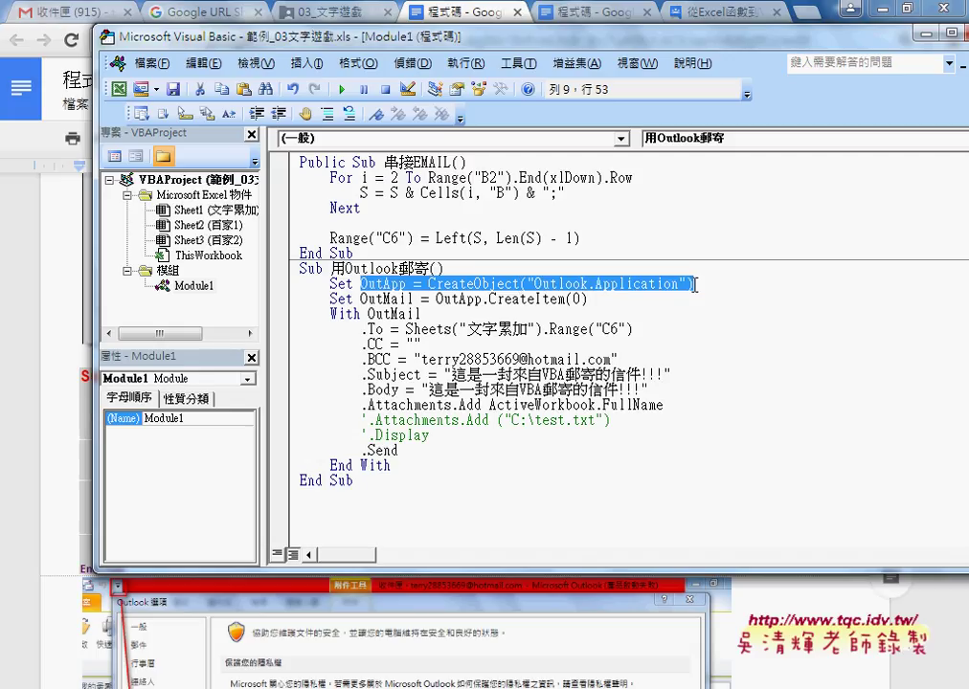